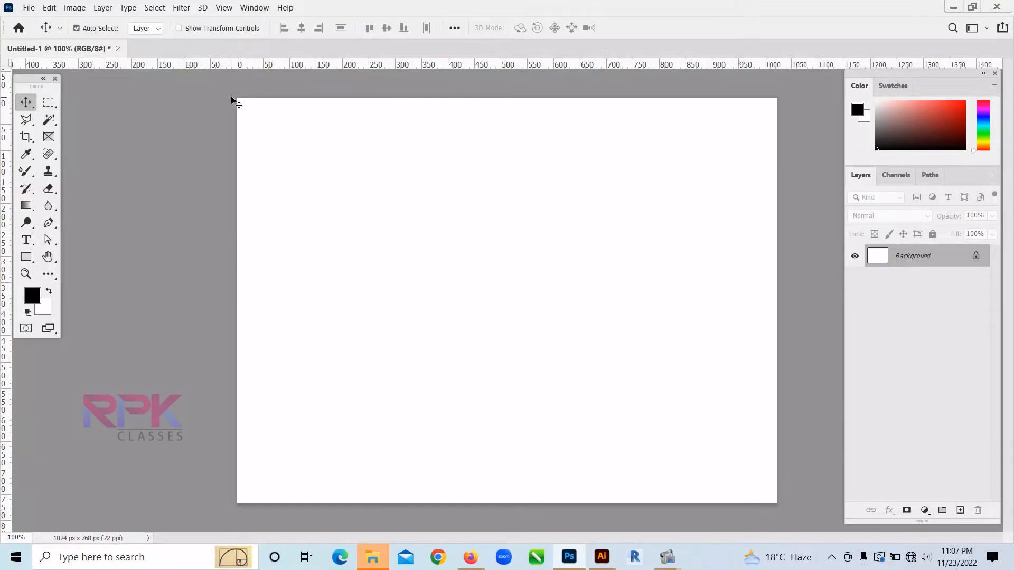
Create a new document from the Web Minimum preset, 1024 x 768 px at 72 ppi, with artboards turned off.
{"action": "left_click", "coordinate": [26, 8]}
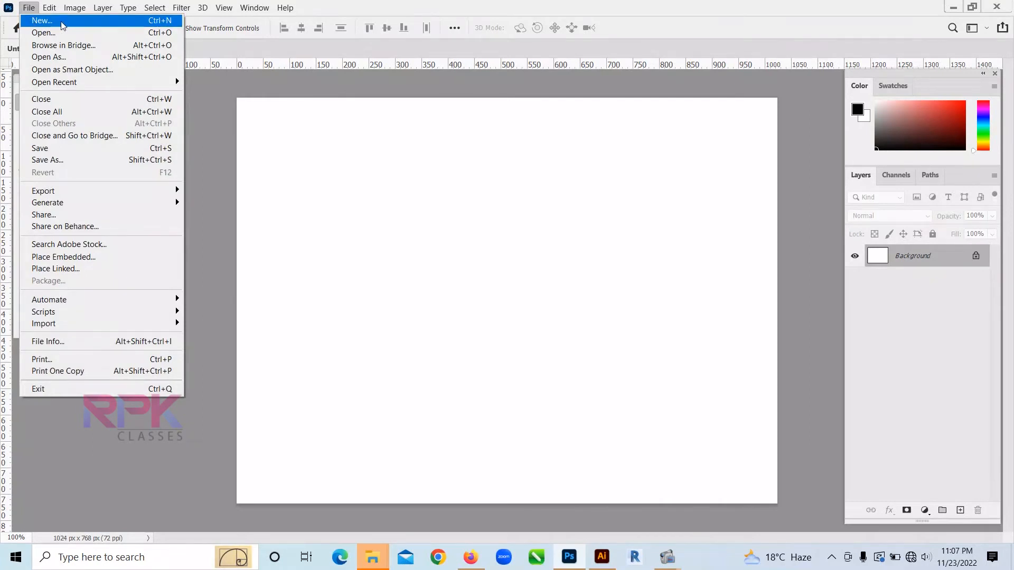
{"action": "left_click", "coordinate": [141, 27]}
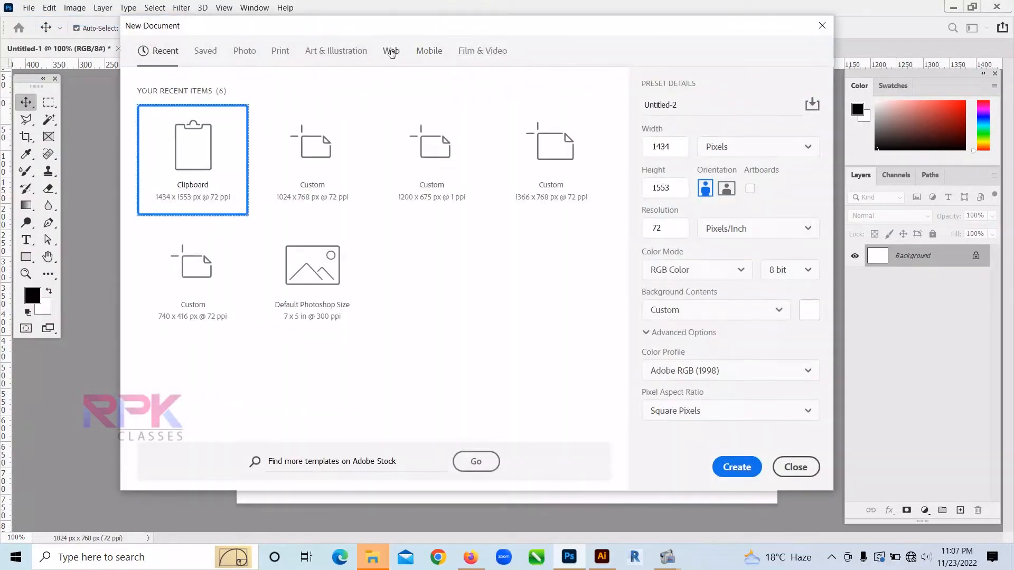
{"action": "left_click", "coordinate": [391, 53]}
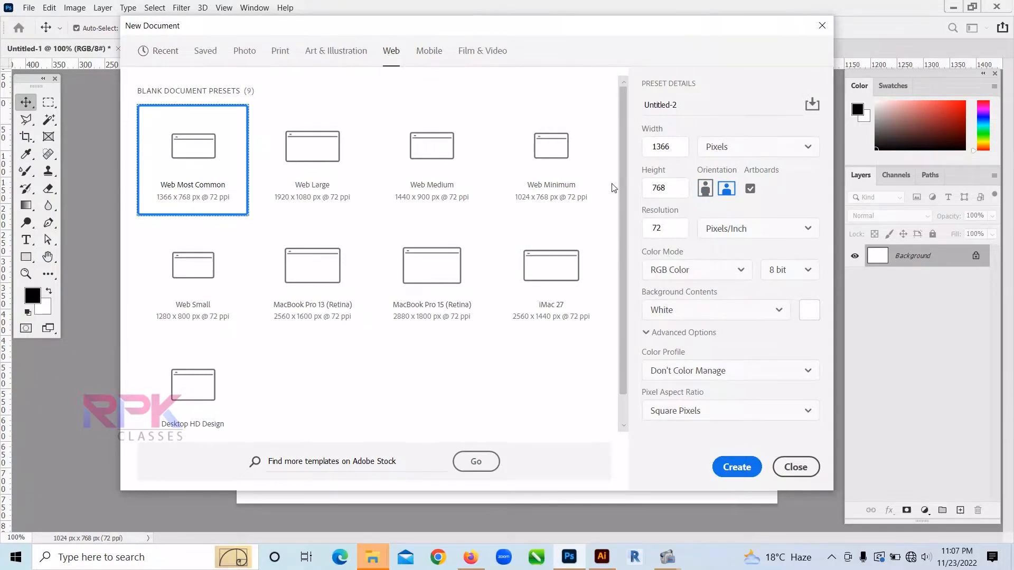
{"action": "left_click", "coordinate": [548, 146]}
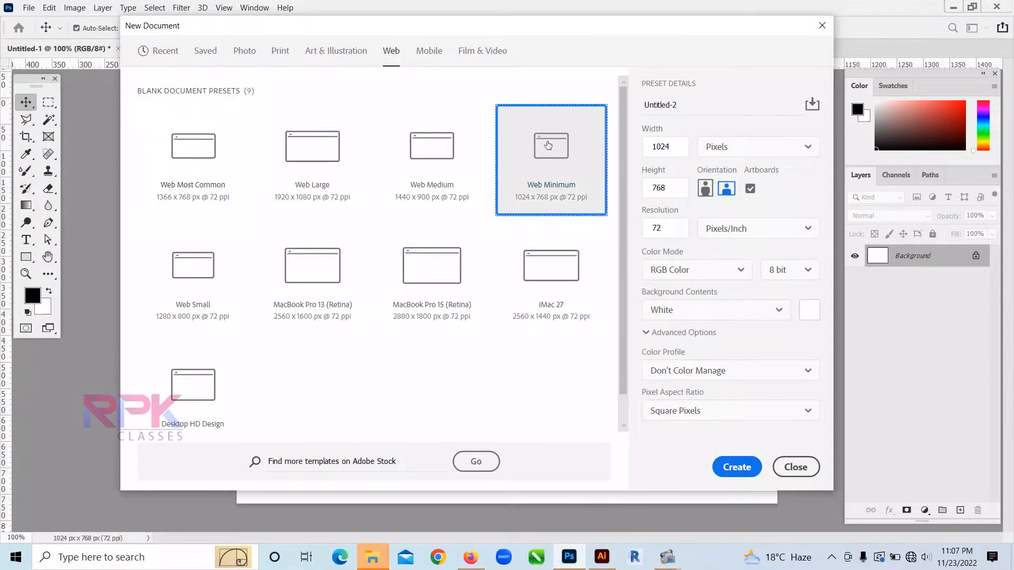
{"action": "left_click", "coordinate": [750, 190]}
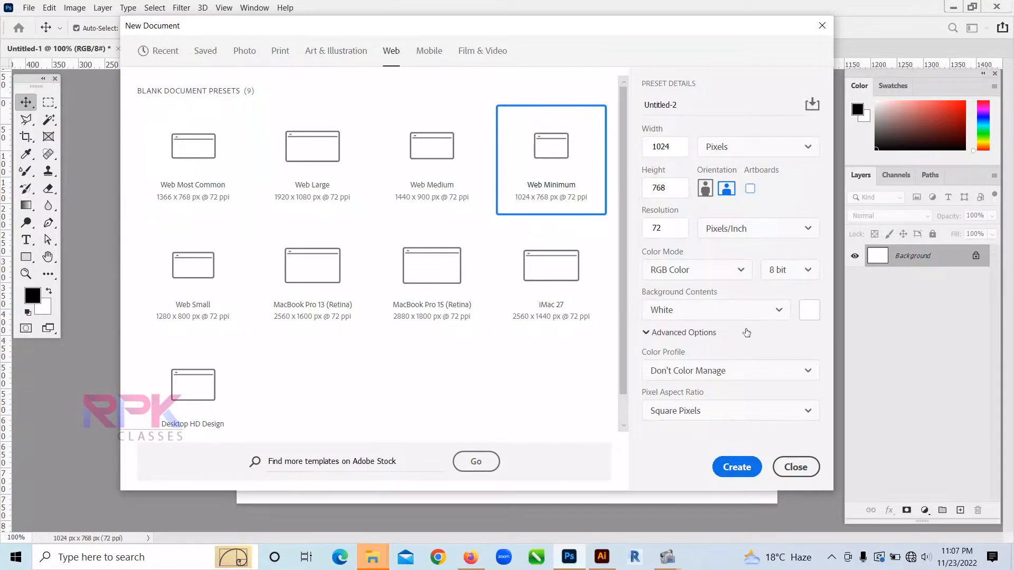
{"action": "left_click", "coordinate": [733, 466]}
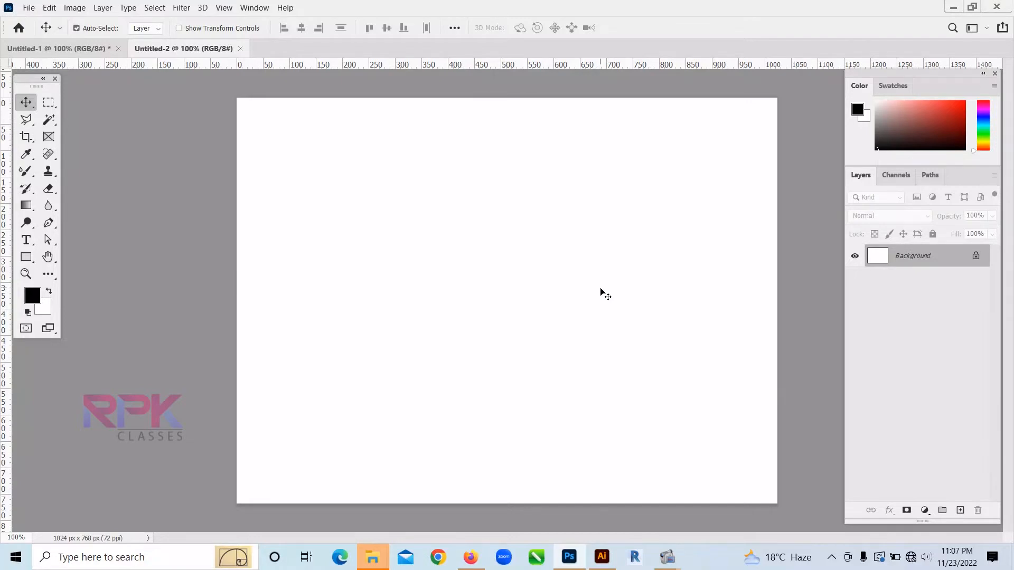
Add a new empty layer above the background and make it the active layer.
{"action": "left_click", "coordinate": [959, 511]}
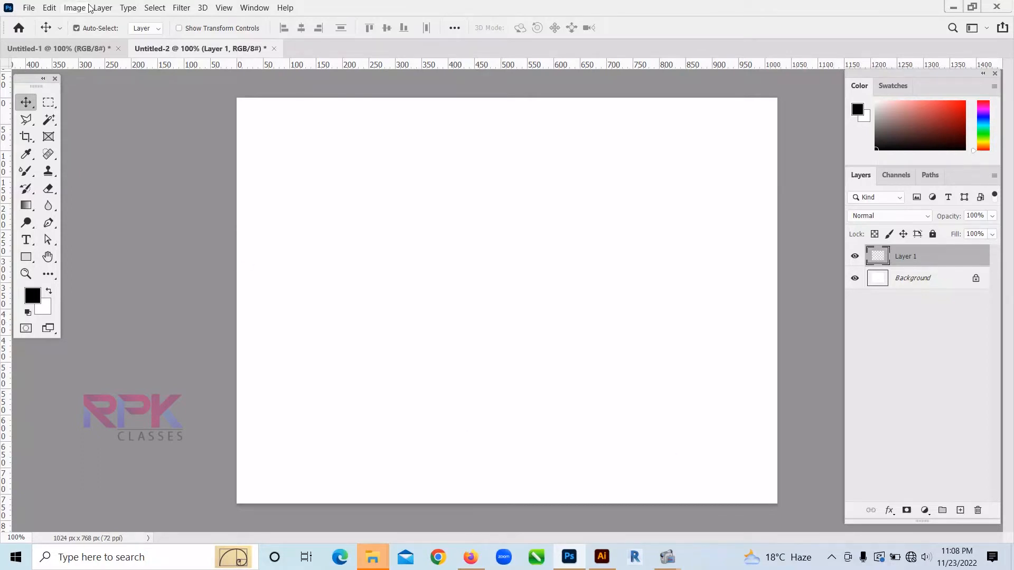
{"action": "left_click", "coordinate": [102, 7]}
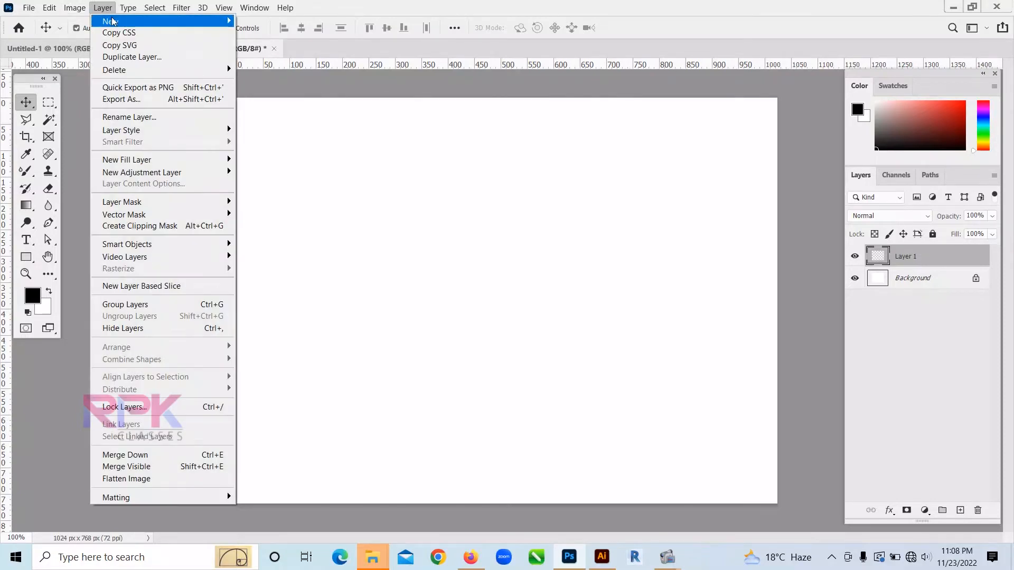
{"action": "mouse_move", "coordinate": [118, 21]}
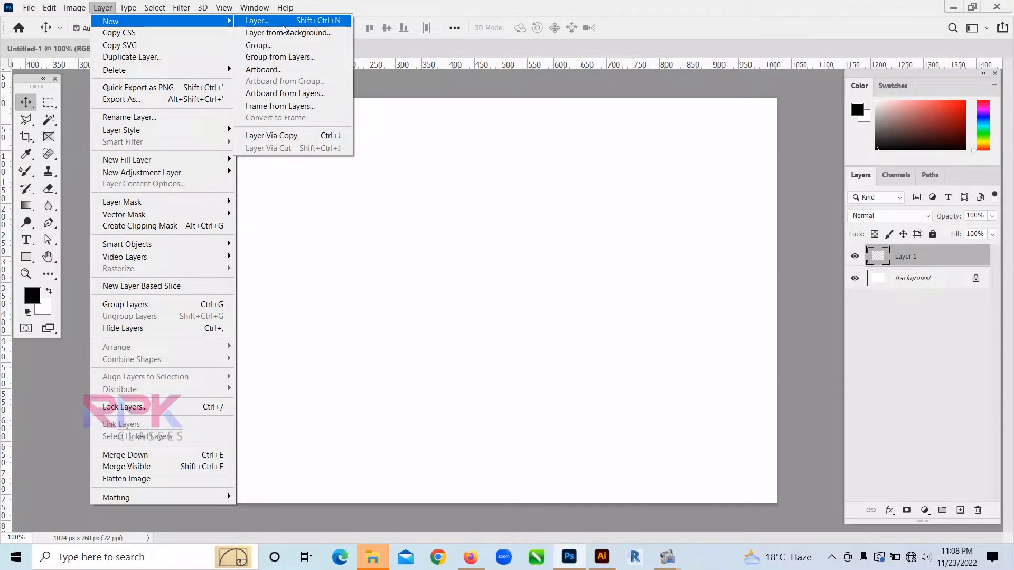
{"action": "left_click", "coordinate": [472, 296]}
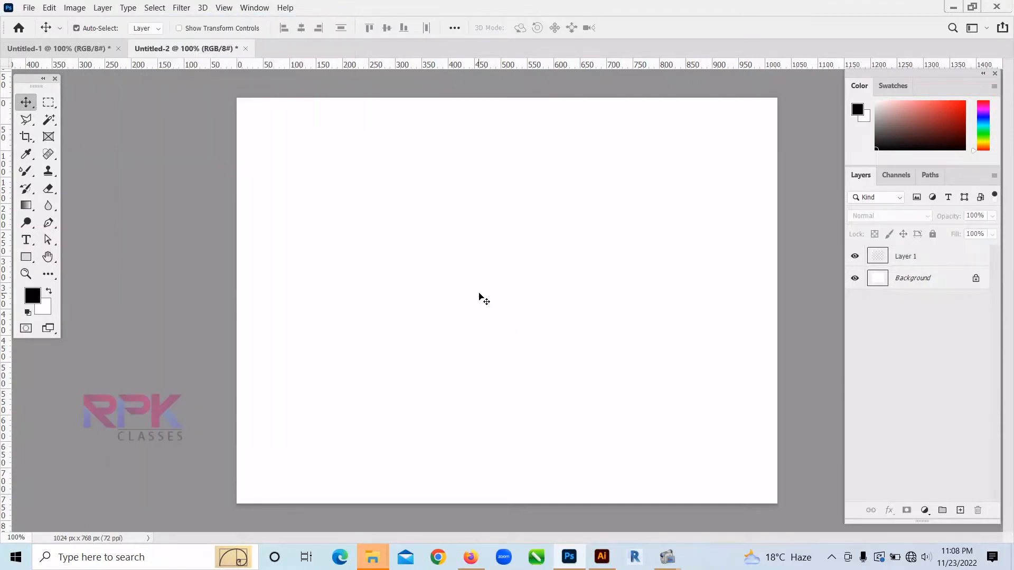
{"action": "left_click", "coordinate": [930, 256]}
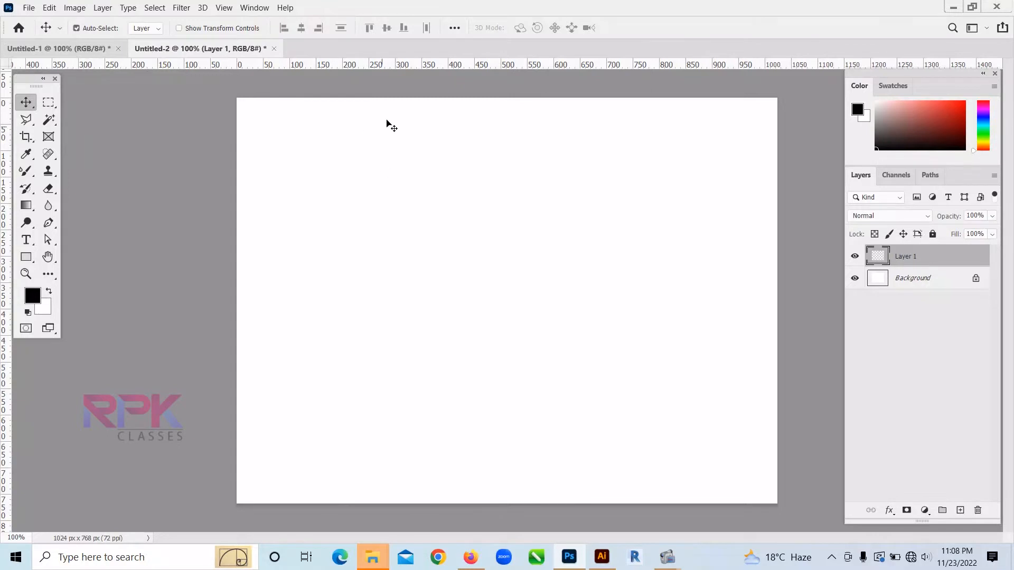
Draw a square rectangular-marquee selection of about 62 px in the canvas's upper-left corner, about 12 px from both edges.
{"action": "left_click", "coordinate": [50, 107]}
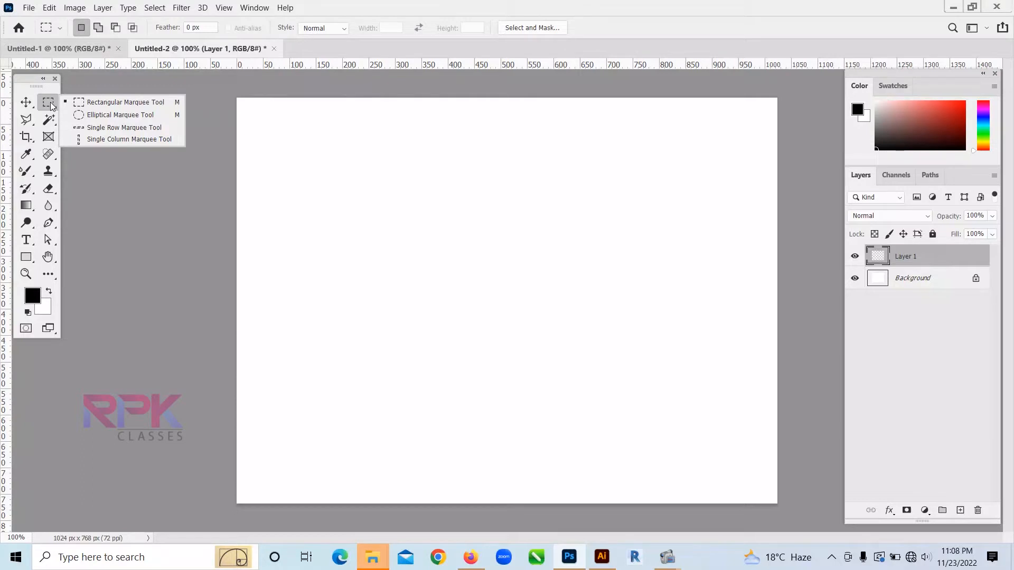
{"action": "left_click", "coordinate": [118, 108]}
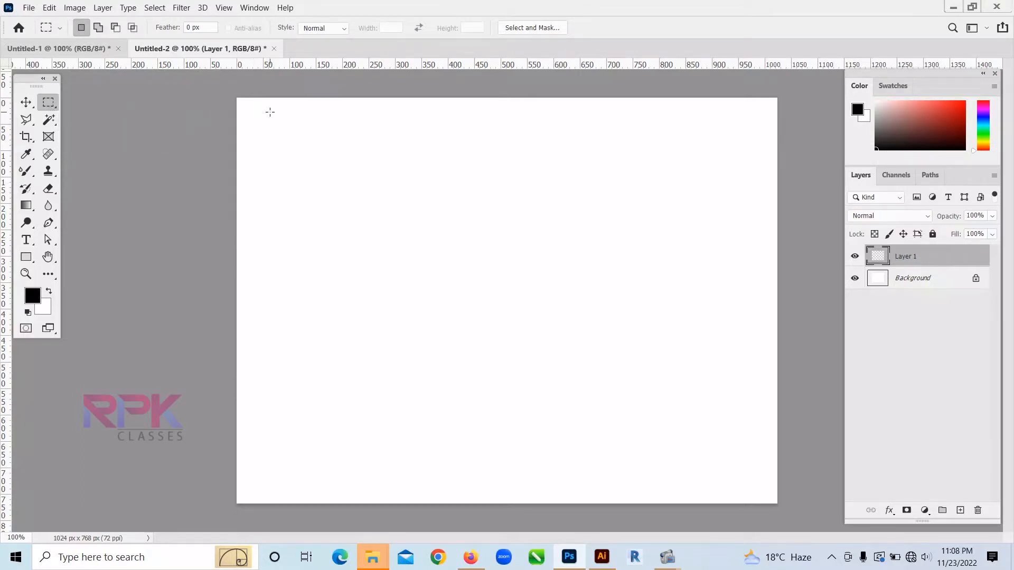
{"action": "left_click_drag", "start_coordinate": [244, 103], "coordinate": [276, 141]}
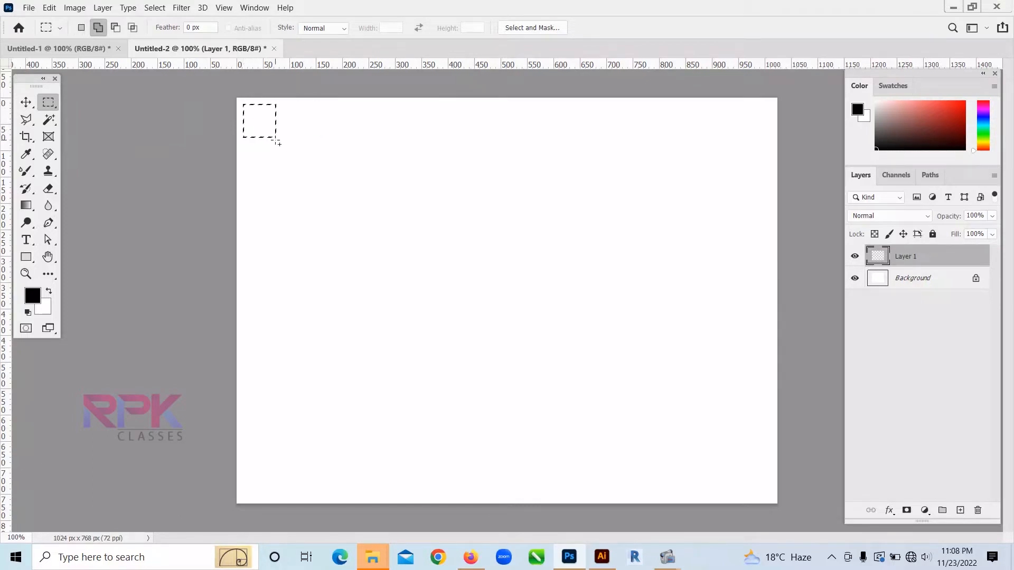
Fill the square selection with a medium blue foreground color and deselect it.
{"action": "left_click", "coordinate": [959, 108]}
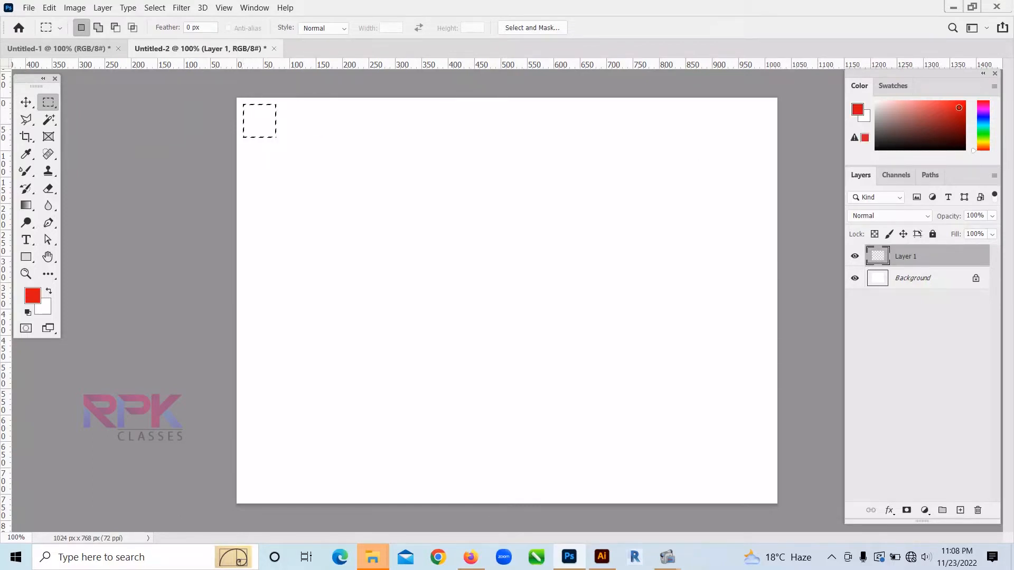
{"action": "left_click", "coordinate": [982, 119]}
{"action": "left_click", "coordinate": [982, 113]}
{"action": "left_click", "coordinate": [944, 112]}
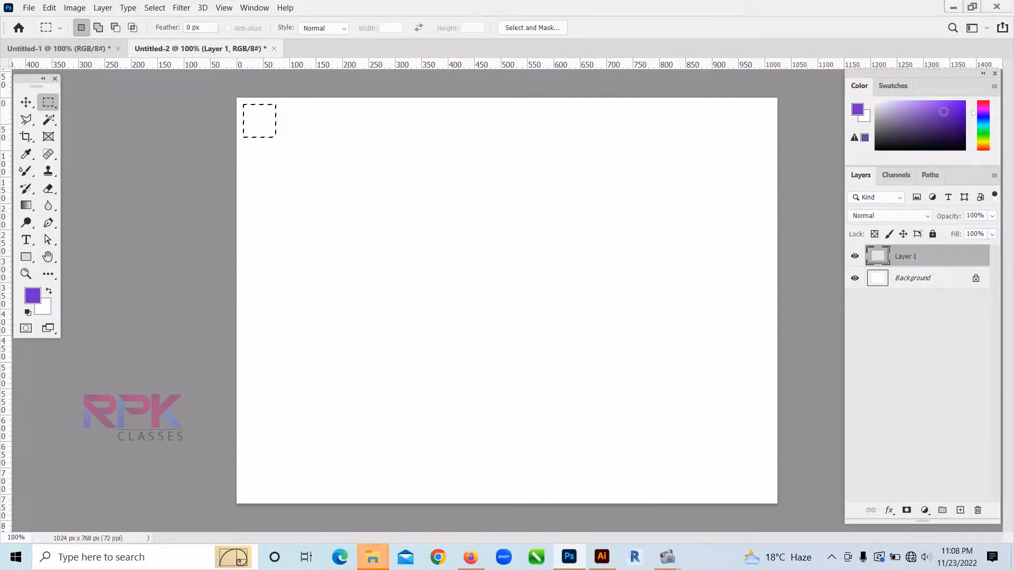
{"action": "left_click", "coordinate": [980, 119]}
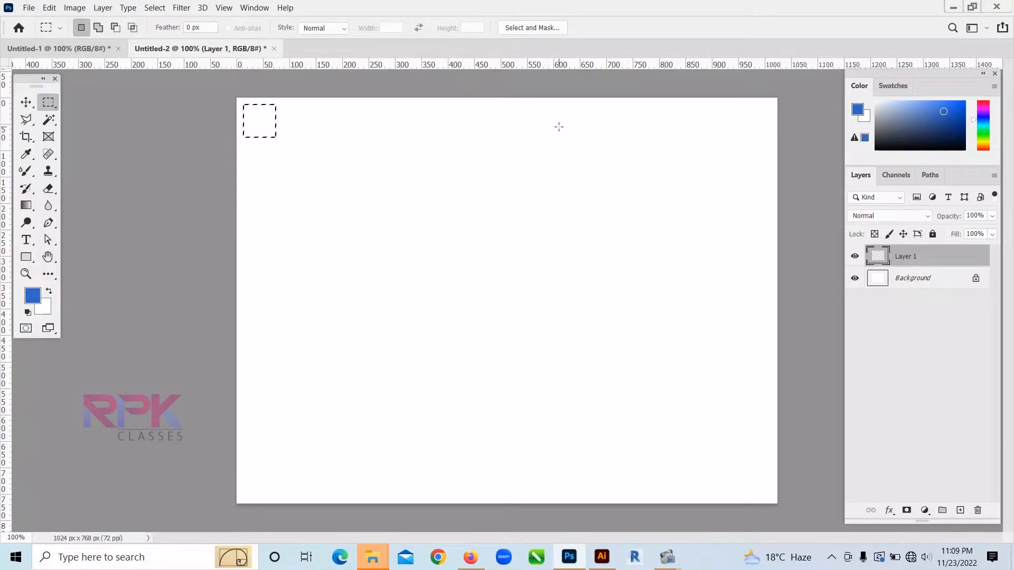
{"action": "key", "text": "alt+BackSpace"}
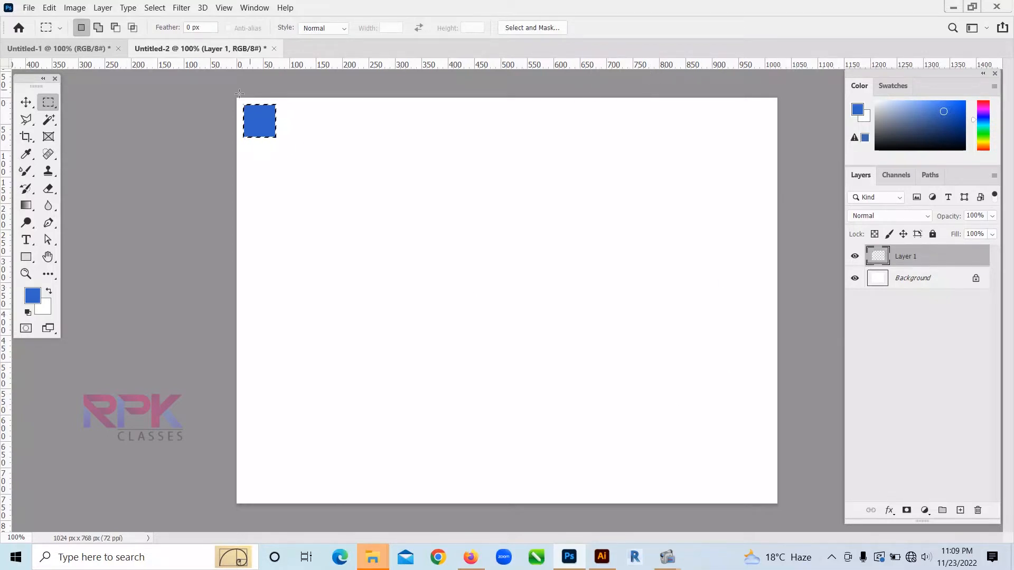
{"action": "left_click", "coordinate": [26, 101]}
{"action": "key", "text": "ctrl"}
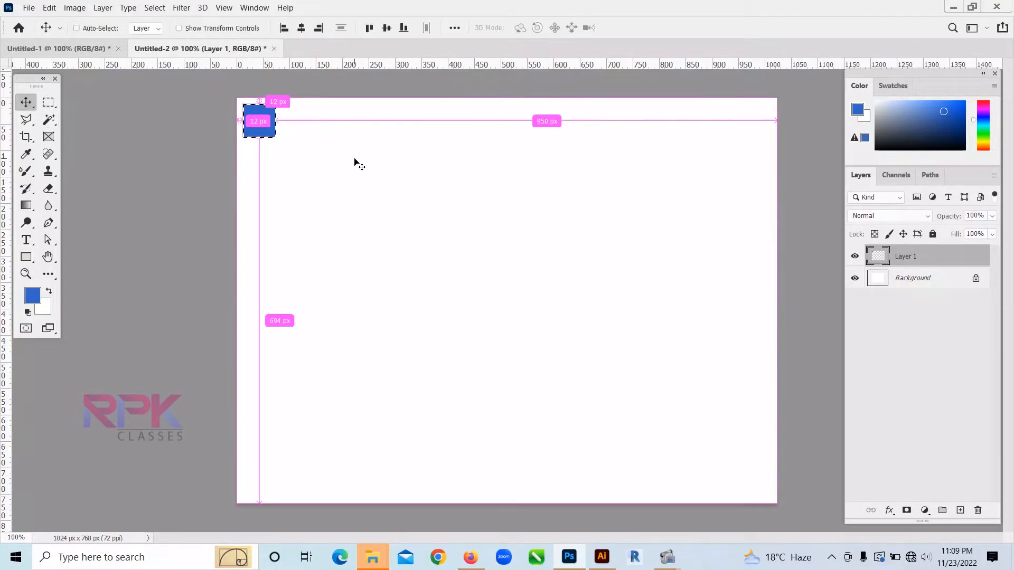
{"action": "key", "text": "ctrl+d"}
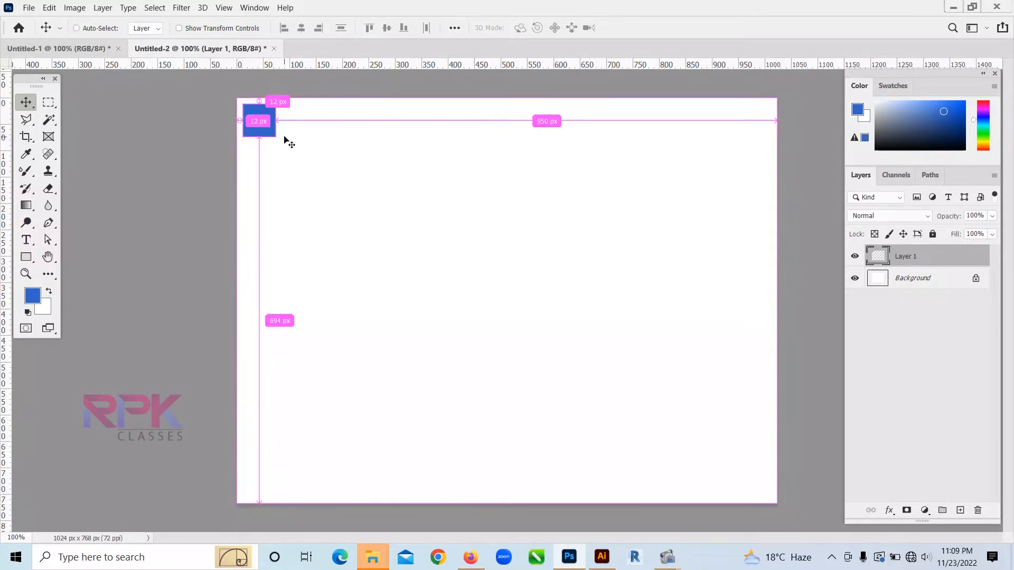
Duplicate the blue square's layer and use Free Transform to move the copy 70 px to the right.
{"action": "key", "text": "ctrl+j"}
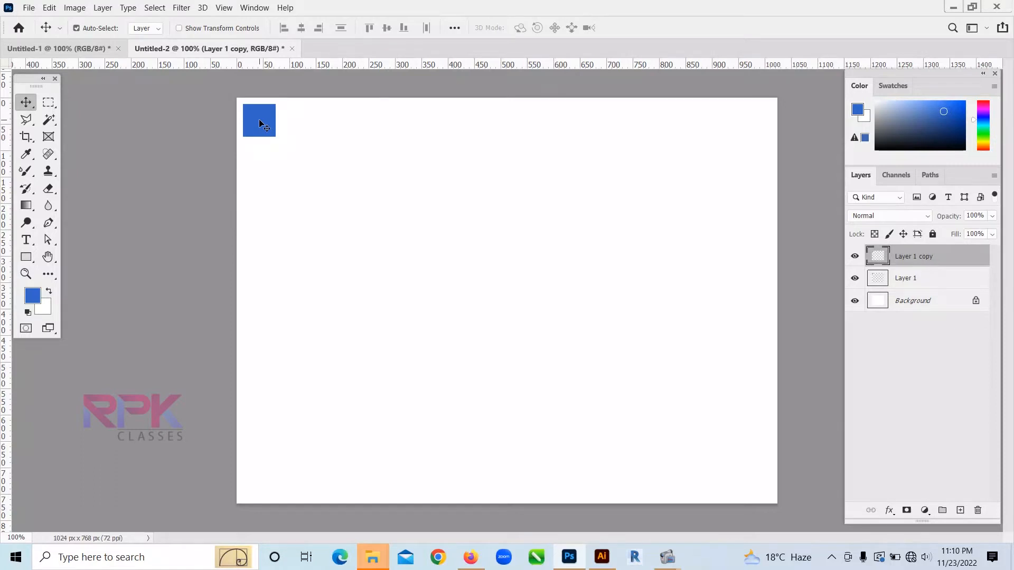
{"action": "left_click", "coordinate": [49, 8]}
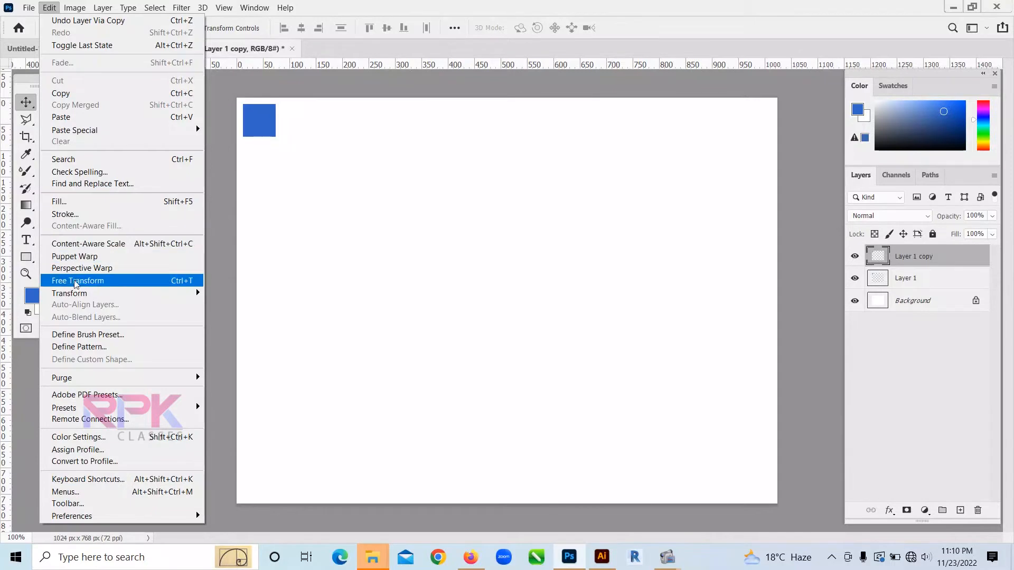
{"action": "left_click", "coordinate": [157, 287]}
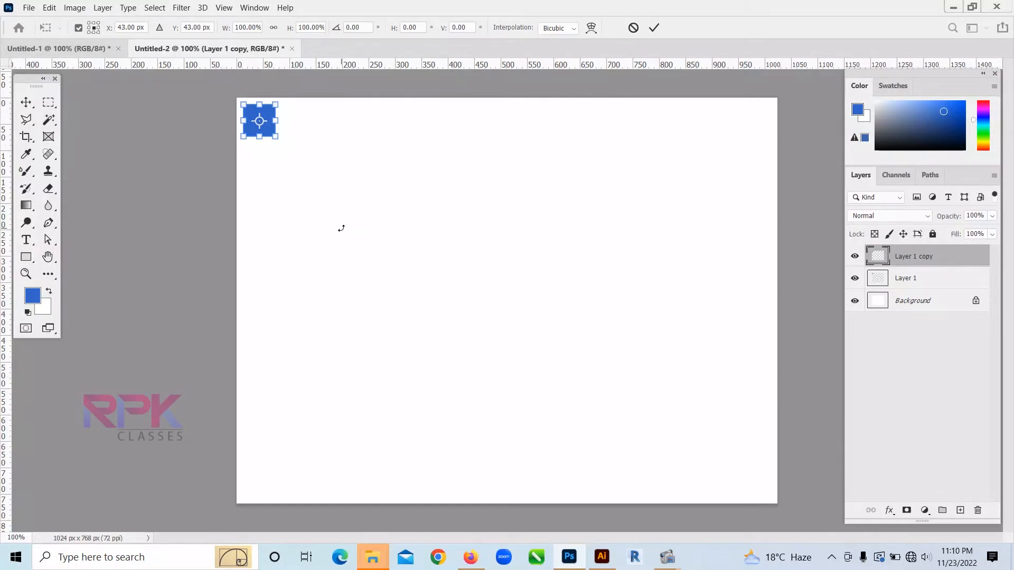
{"action": "key", "text": "shift+Right"}
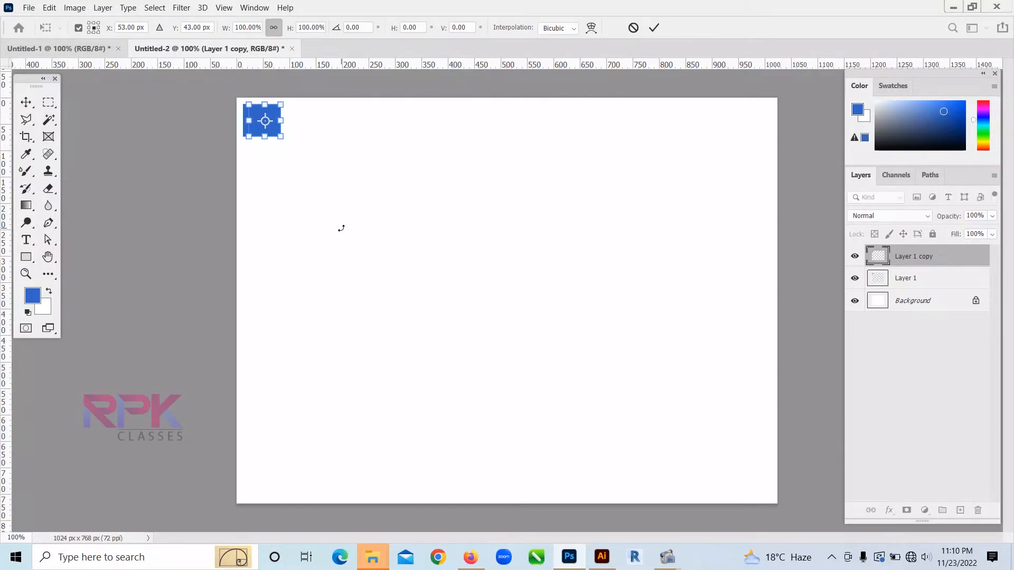
{"action": "key", "text": "shift+Right"}
{"action": "key", "text": "shift+Right"}
{"action": "key", "text": "shift+Right"}
{"action": "key", "text": "shift+Right"}
{"action": "key", "text": "shift+Right"}
{"action": "key", "text": "shift+Right"}
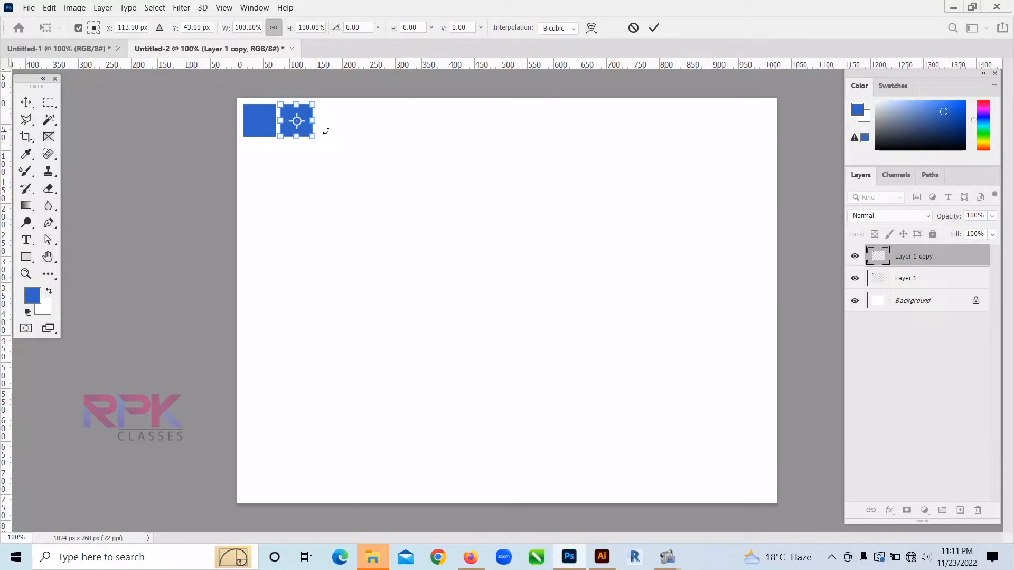
{"action": "right_click", "coordinate": [294, 119]}
{"action": "key", "text": "Escape"}
{"action": "key", "text": "Return"}
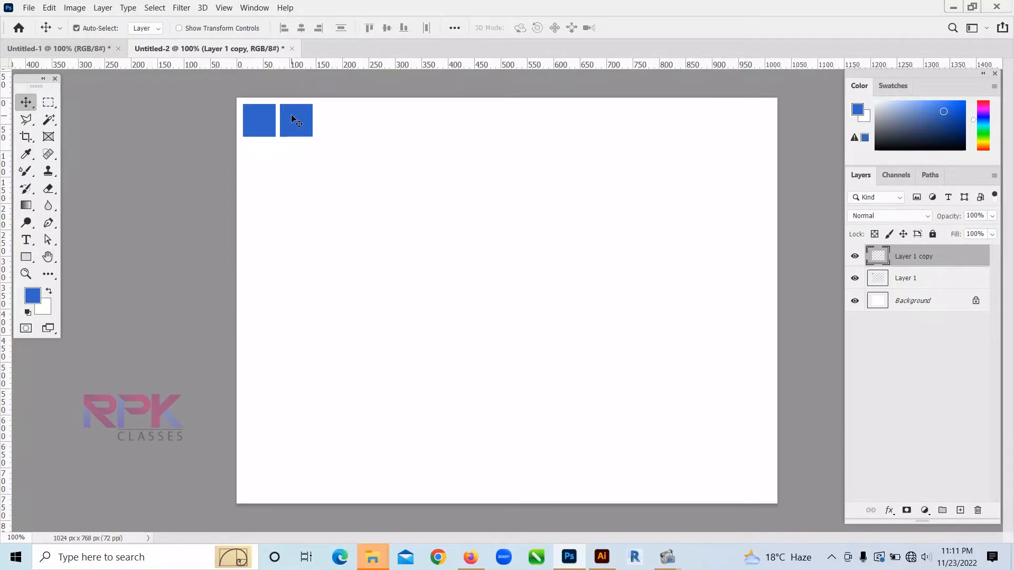
Repeat the duplicating transform twelve times to extend the squares into a row of 14 across the canvas.
{"action": "key", "text": "ctrl"}
{"action": "key", "text": "ctrl+alt+shift+t"}
{"action": "key", "text": "ctrl+alt+shift+t"}
{"action": "key", "text": "ctrl+alt+shift+t"}
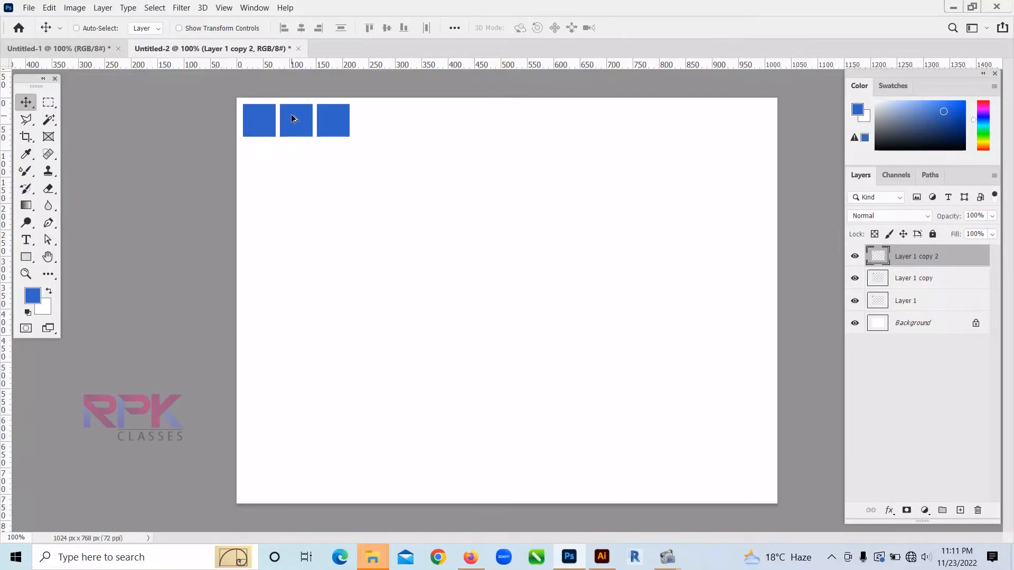
{"action": "key", "text": "ctrl+alt+shift+t"}
{"action": "key", "text": "ctrl+alt+shift+t"}
{"action": "key", "text": "ctrl+alt+shift+t"}
{"action": "key", "text": "ctrl+alt+shift+t"}
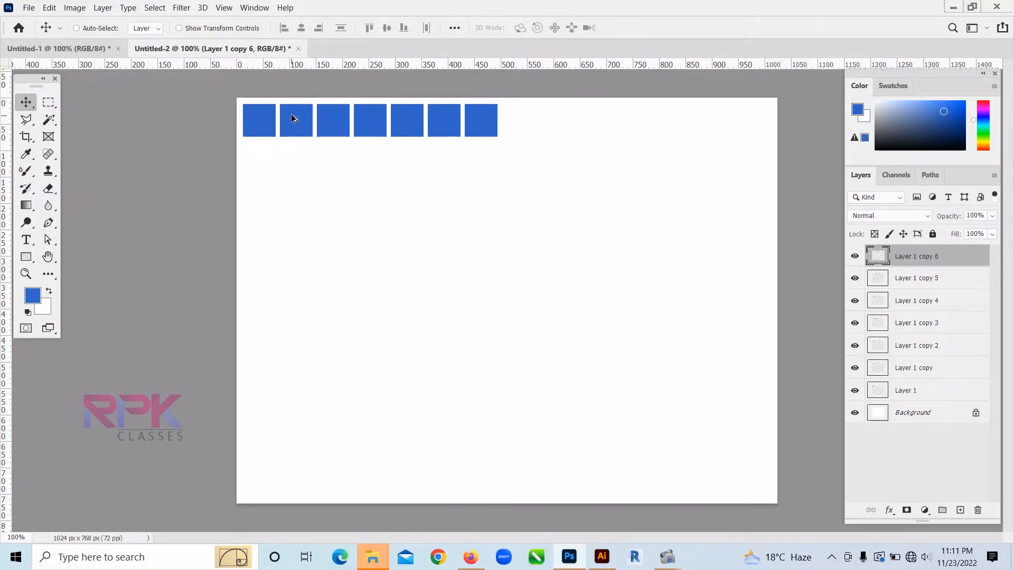
{"action": "key", "text": "ctrl+alt+shift+t"}
{"action": "key", "text": "ctrl+alt+shift+t"}
{"action": "key", "text": "ctrl+alt+shift+t"}
{"action": "key", "text": "ctrl+alt+shift+t"}
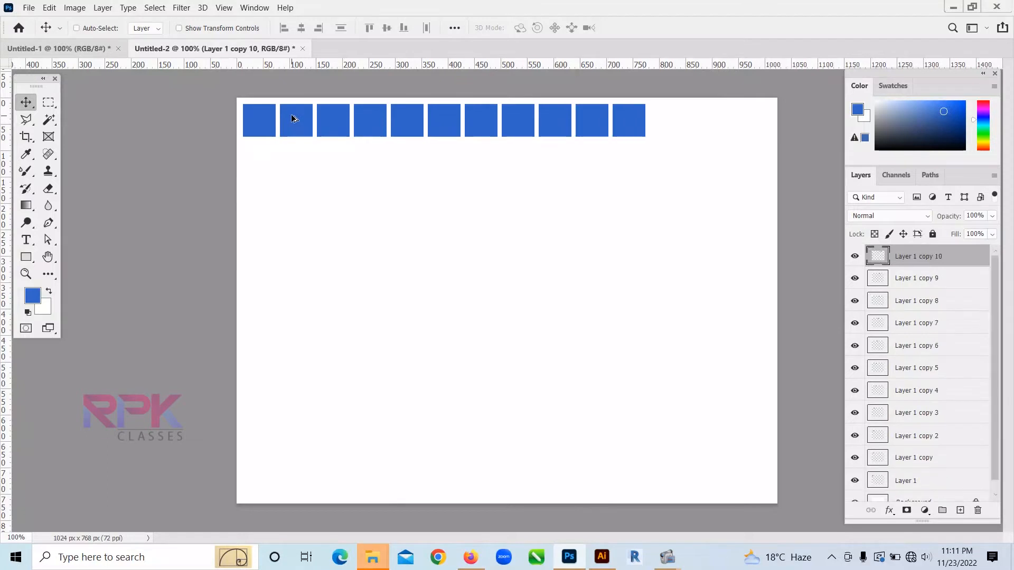
{"action": "key", "text": "ctrl+alt+shift+t"}
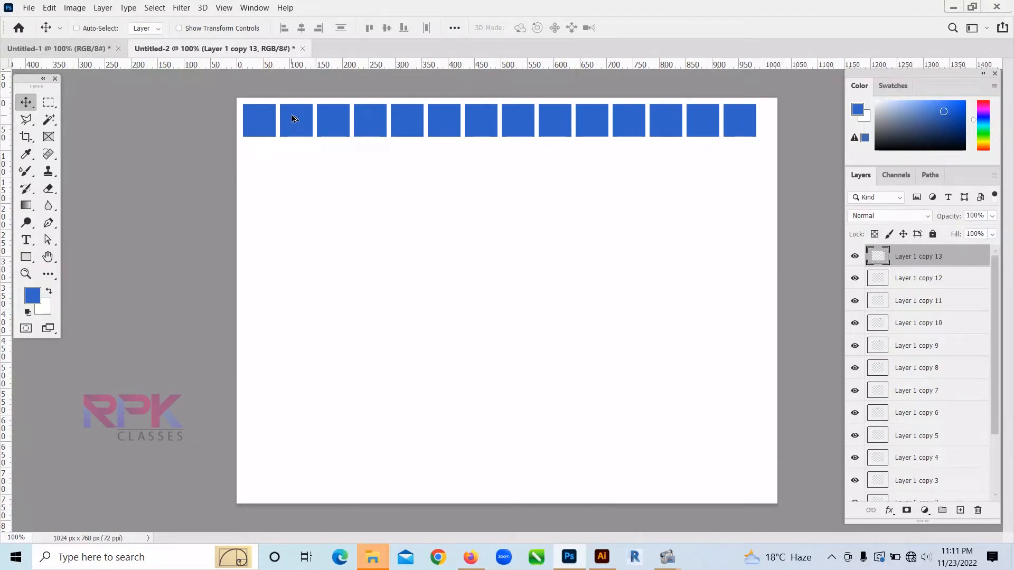
{"action": "key", "text": "ctrl"}
Set the foreground to dark navy blue and recolor the first square of the row with it.
{"action": "left_click", "coordinate": [949, 131]}
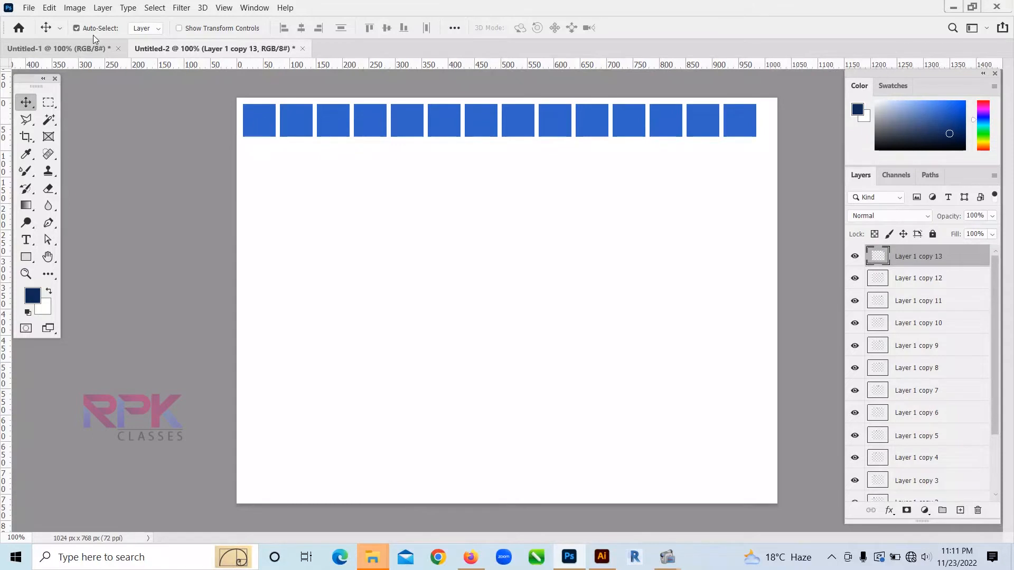
{"action": "left_click", "coordinate": [262, 117]}
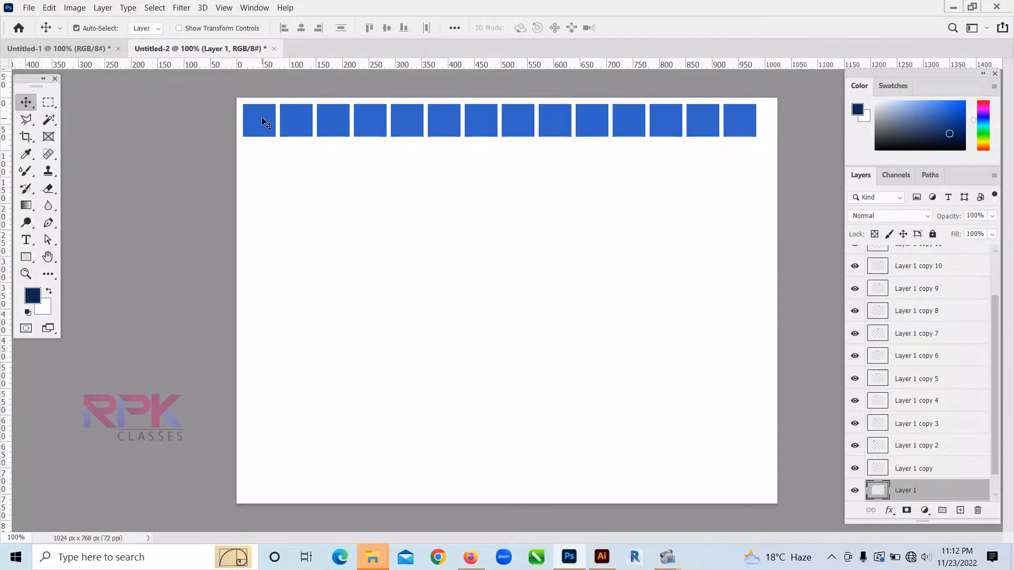
{"action": "key", "text": "alt"}
{"action": "key", "text": "shift+alt+BackSpace"}
Fill the third, fifth, seventh, ninth, eleventh and thirteenth squares of the row with the same dark navy blue.
{"action": "left_click", "coordinate": [338, 124]}
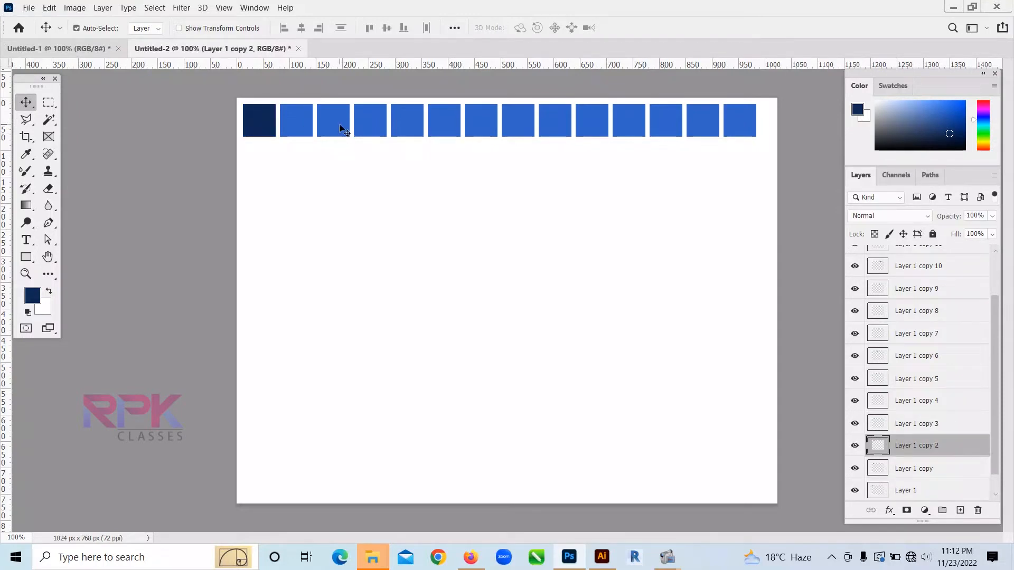
{"action": "key", "text": "shift+alt+BackSpace"}
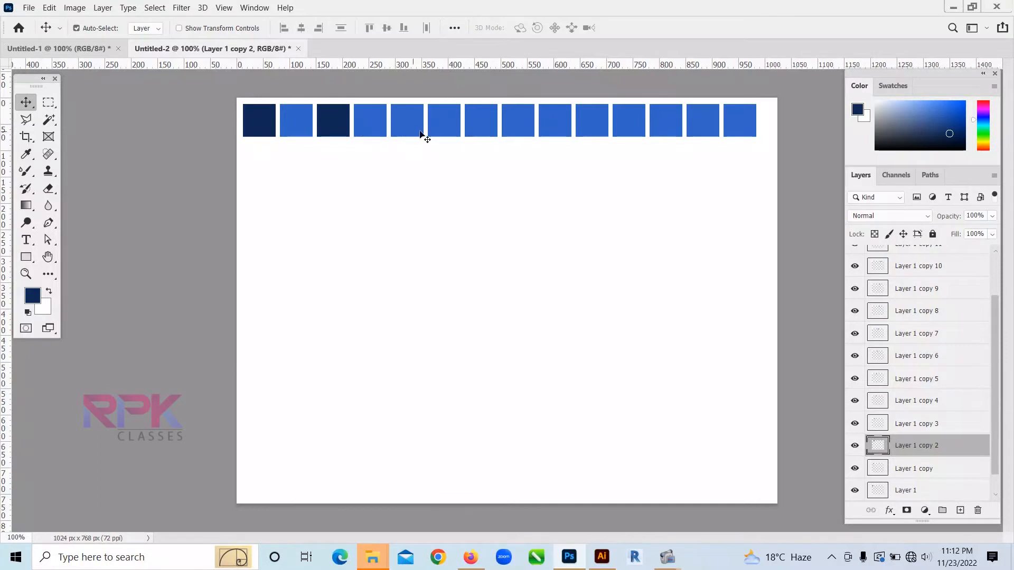
{"action": "left_click", "coordinate": [397, 127]}
{"action": "key", "text": "shift+alt+BackSpace"}
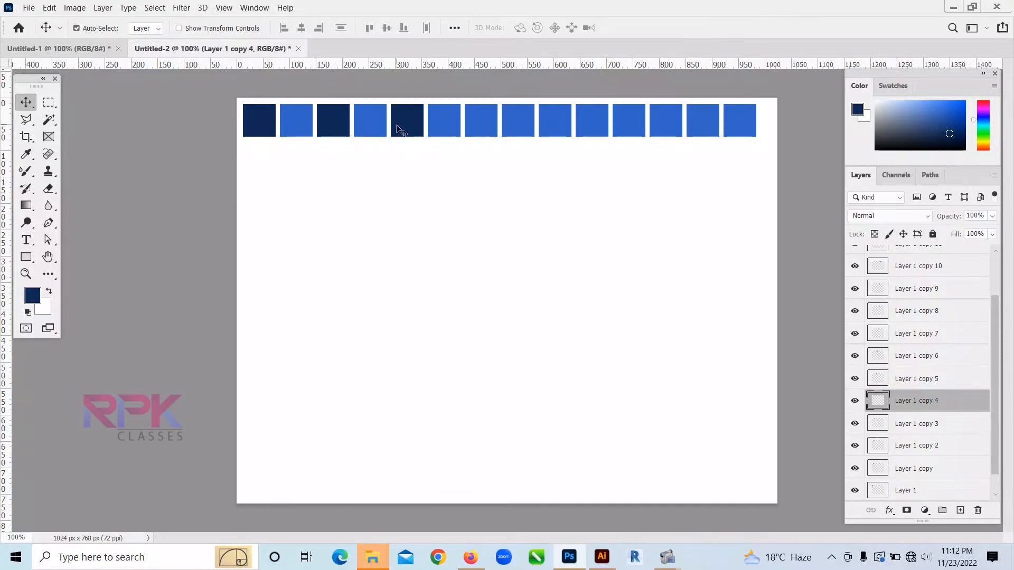
{"action": "left_click", "coordinate": [481, 113]}
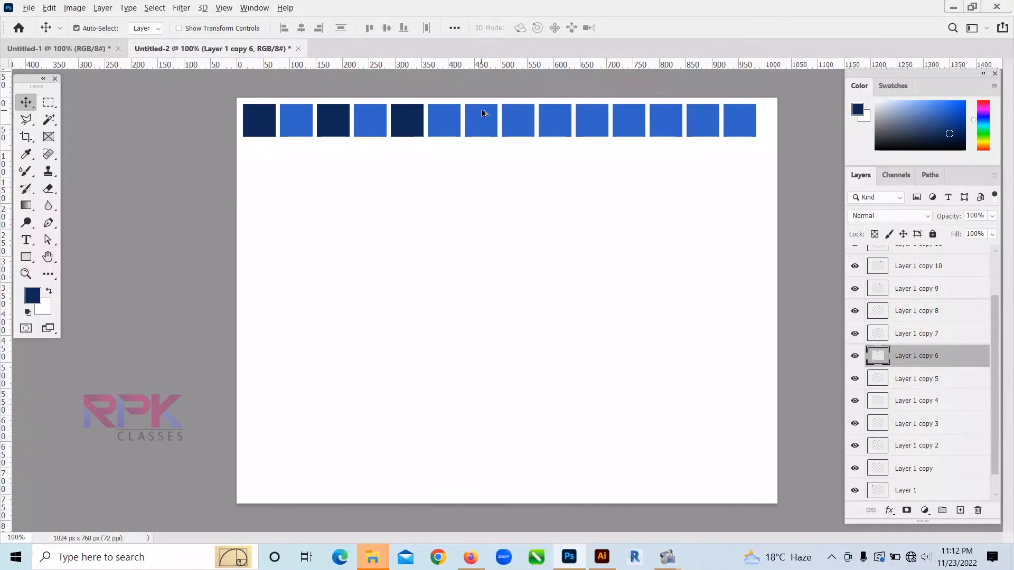
{"action": "key", "text": "shift+alt+BackSpace"}
{"action": "left_click", "coordinate": [550, 121]}
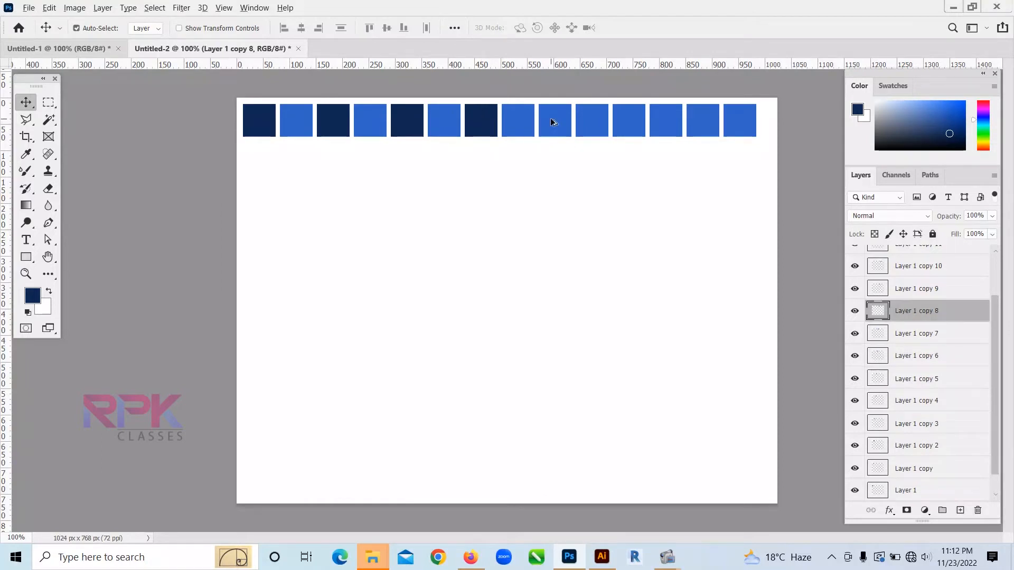
{"action": "key", "text": "shift+alt+BackSpace"}
{"action": "left_click", "coordinate": [621, 119]}
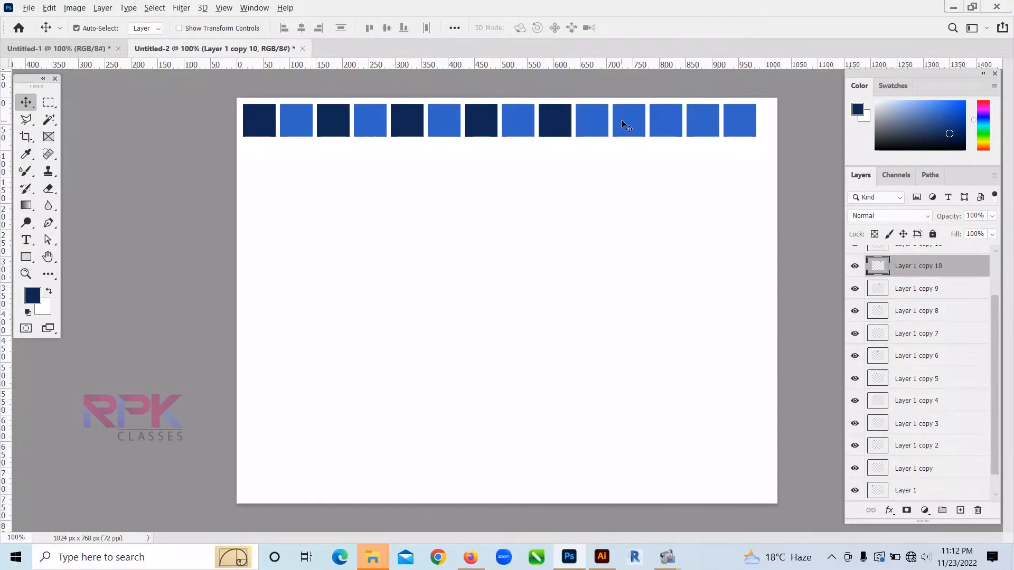
{"action": "key", "text": "shift+alt+BackSpace"}
{"action": "left_click", "coordinate": [692, 119]}
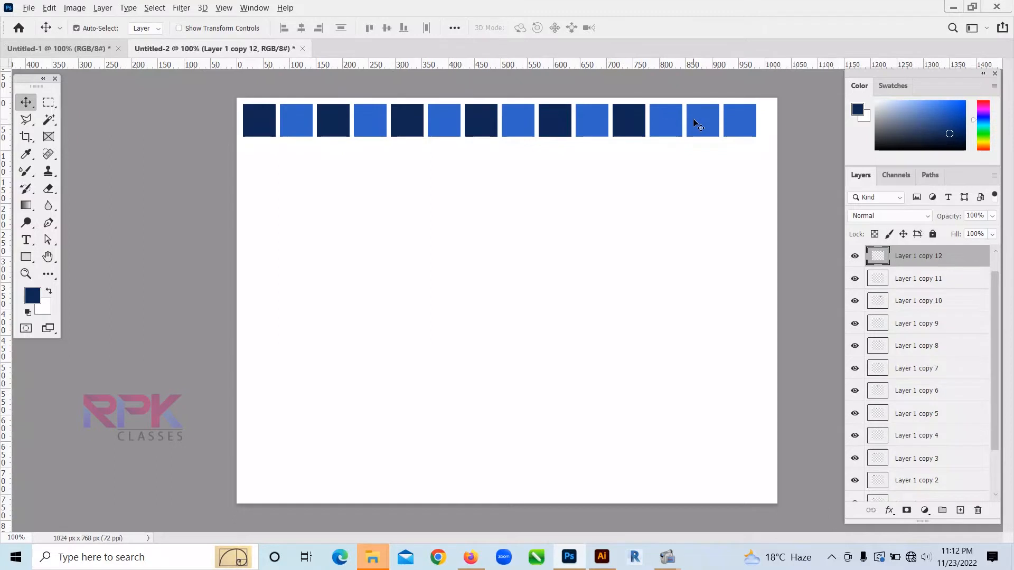
{"action": "key", "text": "shift+alt+BackSpace"}
Stretch all the square layers together to about 102.9% width and 101.6% height with Free Transform, and merge them into one layer.
{"action": "key", "text": "ctrl"}
{"action": "key", "text": "ctrl+alt+a"}
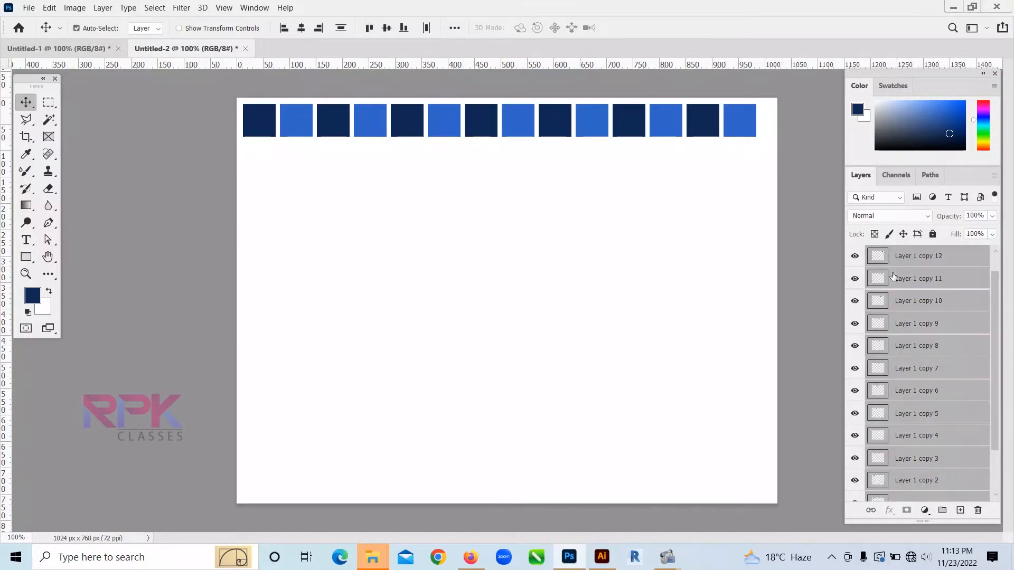
{"action": "key", "text": "ctrl"}
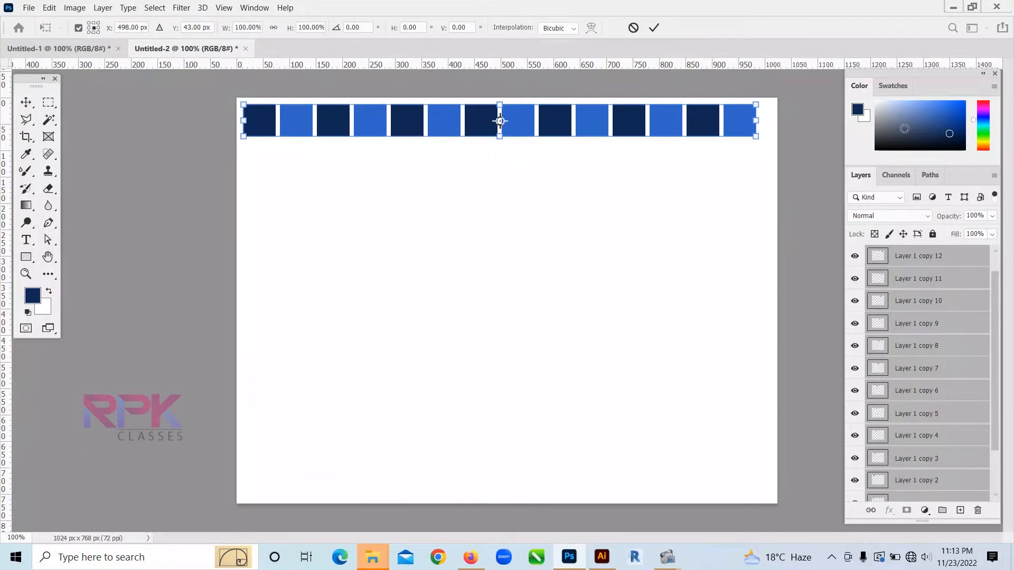
{"action": "left_click_drag", "start_coordinate": [756, 137], "coordinate": [771, 138]}
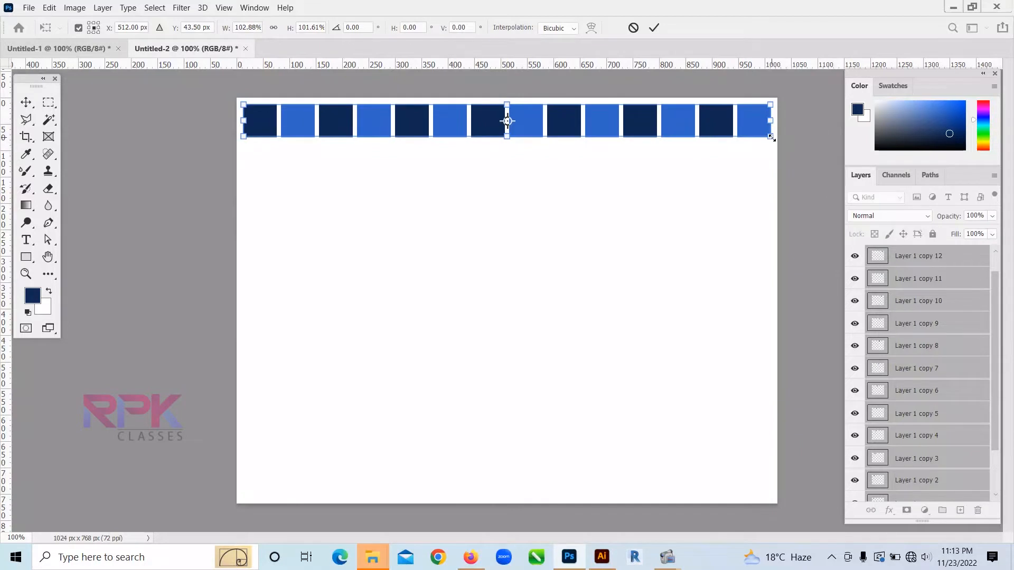
{"action": "key", "text": "Return"}
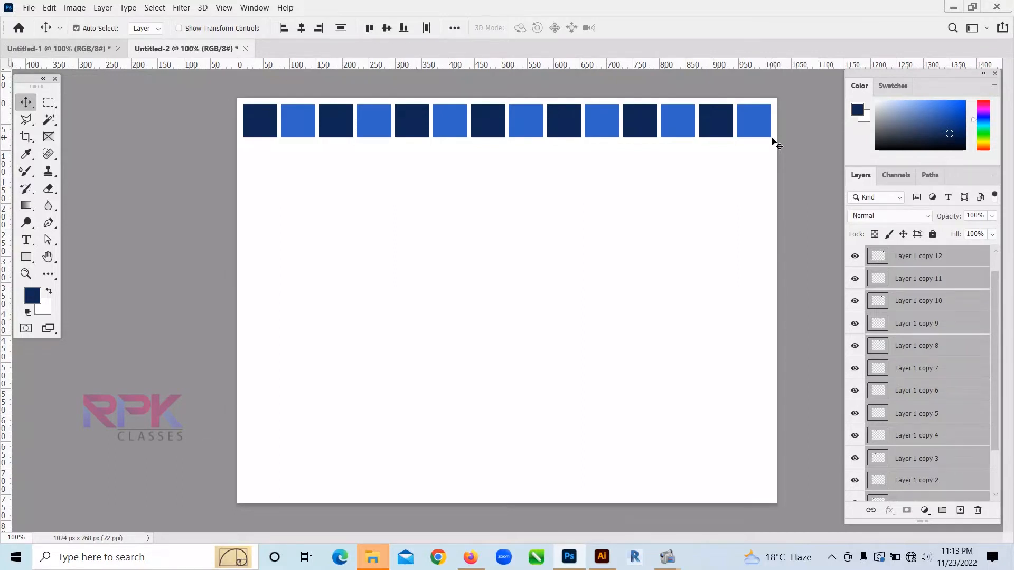
{"action": "key", "text": "ctrl"}
{"action": "key", "text": "ctrl+e"}
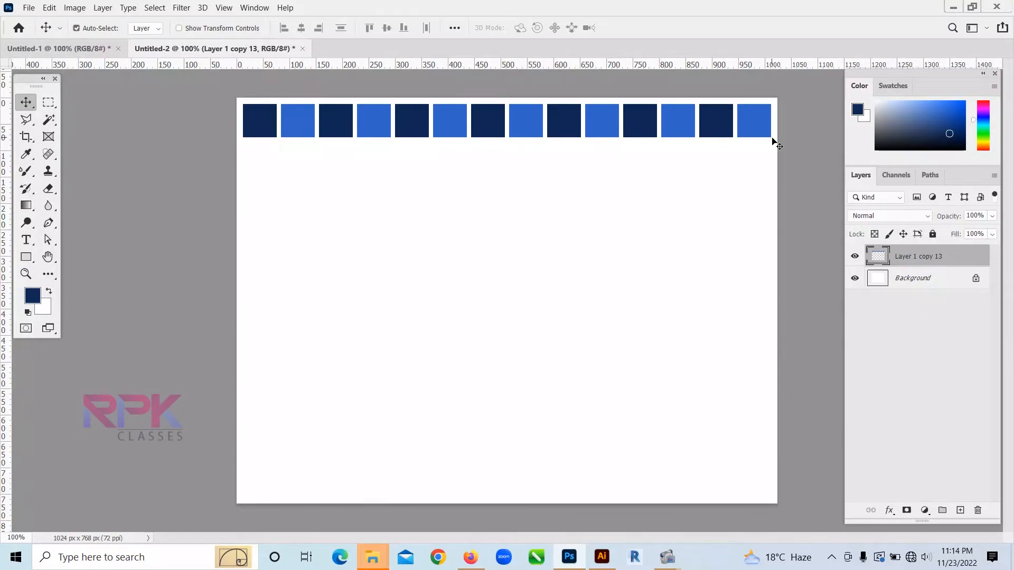
Duplicate the merged row layer and use Free Transform to move the copy 70 px straight down.
{"action": "left_click", "coordinate": [776, 143], "text": "ctrl+alt"}
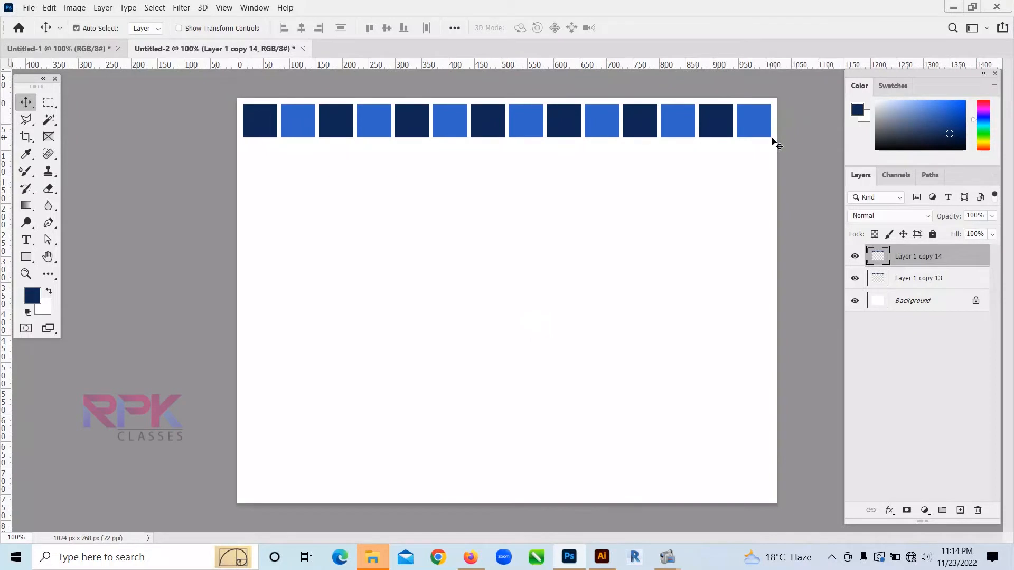
{"action": "key", "text": "ctrl+t"}
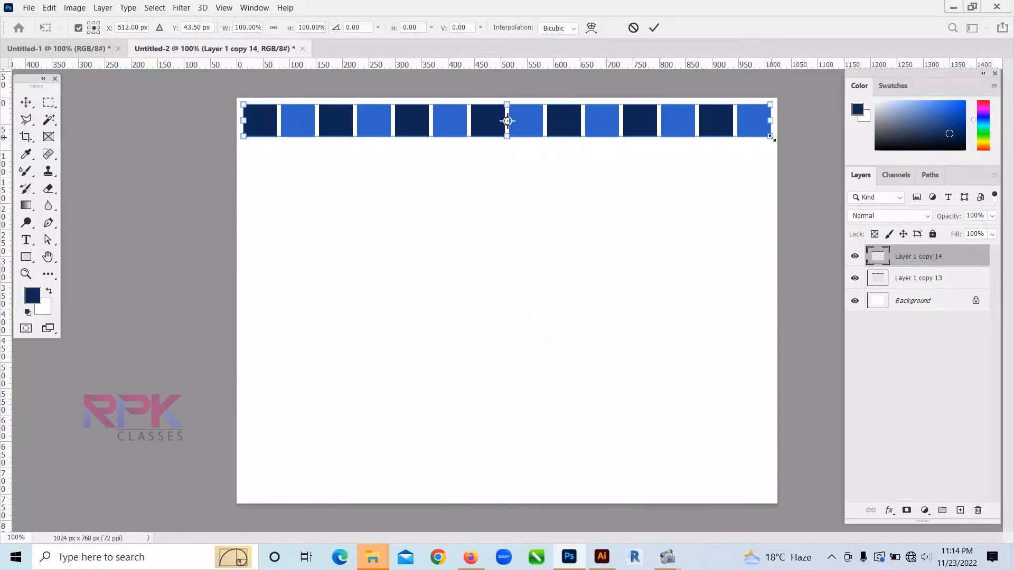
{"action": "left_click_drag", "start_coordinate": [507, 121], "coordinate": [508, 157]}
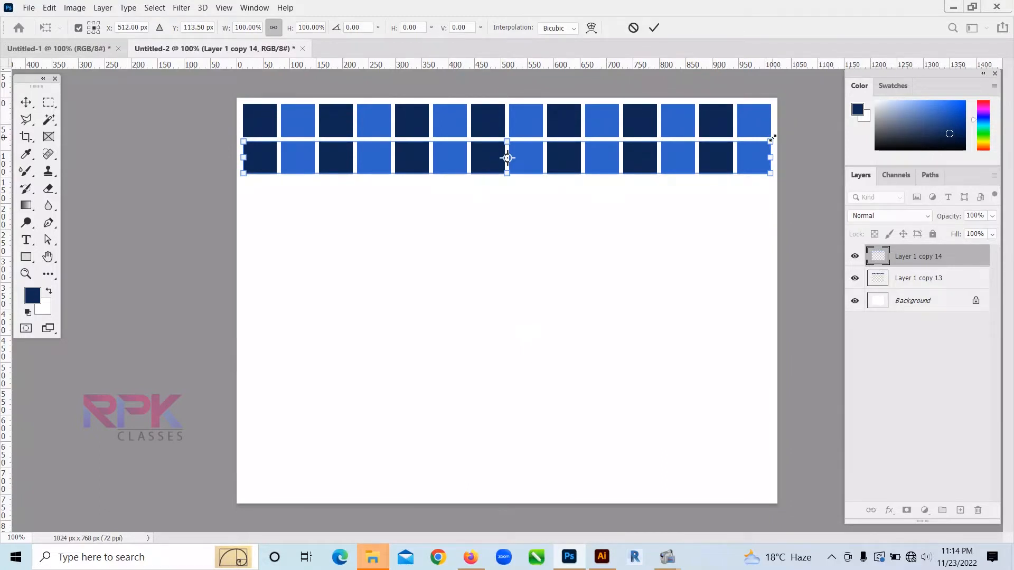
{"action": "key", "text": "Return"}
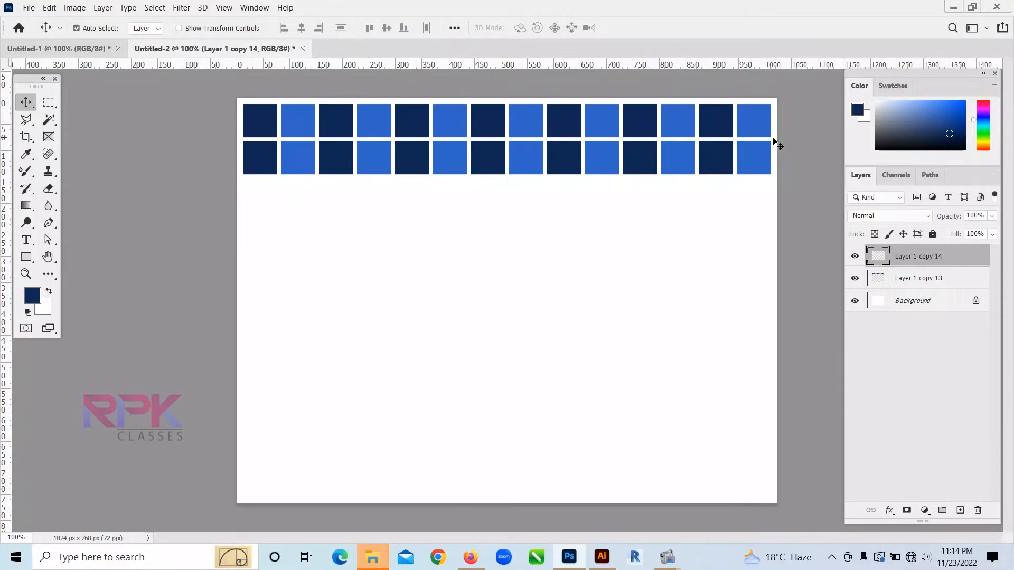
Repeat the duplicating transform nine times to extend the rows down the canvas to 11 rows.
{"action": "key", "text": "ctrl"}
{"action": "key", "text": "ctrl+alt+shift+t"}
{"action": "key", "text": "ctrl+alt+shift+t"}
{"action": "key", "text": "ctrl+alt+shift+t"}
{"action": "key", "text": "ctrl+alt+shift+t"}
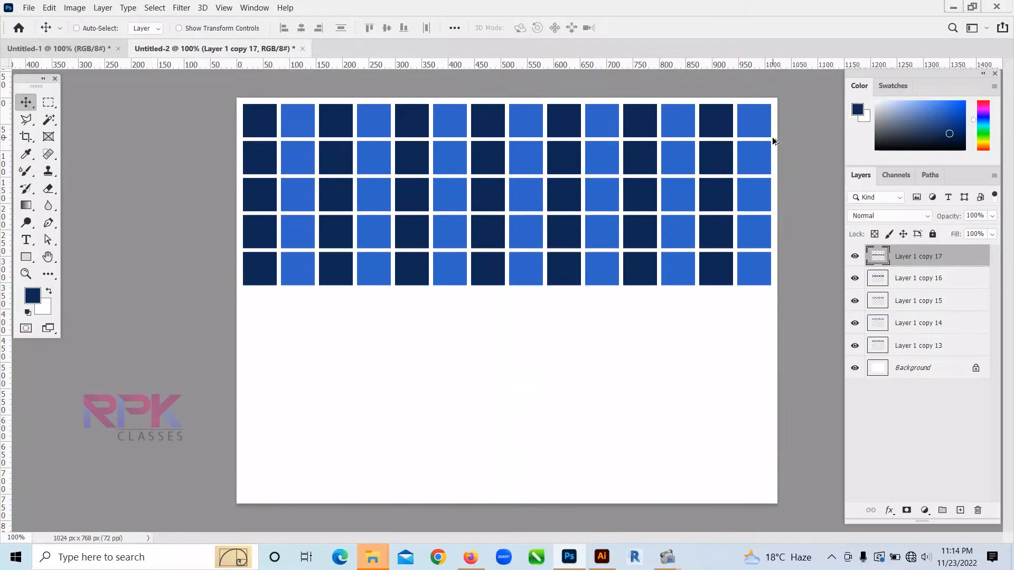
{"action": "key", "text": "ctrl+alt+shift+t"}
{"action": "key", "text": "ctrl+alt+shift+t"}
{"action": "key", "text": "ctrl+alt+shift+t"}
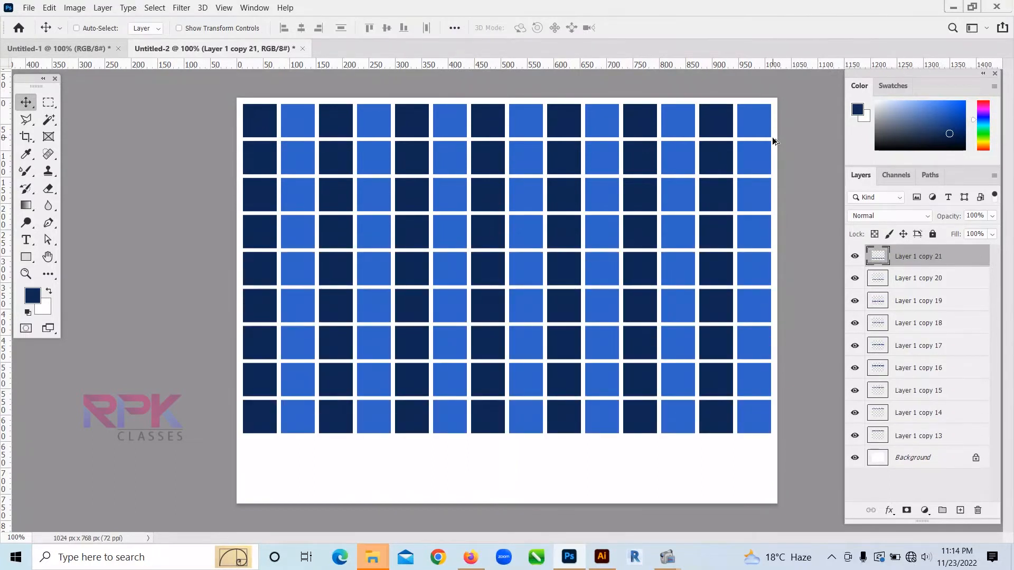
{"action": "key", "text": "ctrl+alt+shift+t"}
{"action": "key", "text": "ctrl+alt+shift+t"}
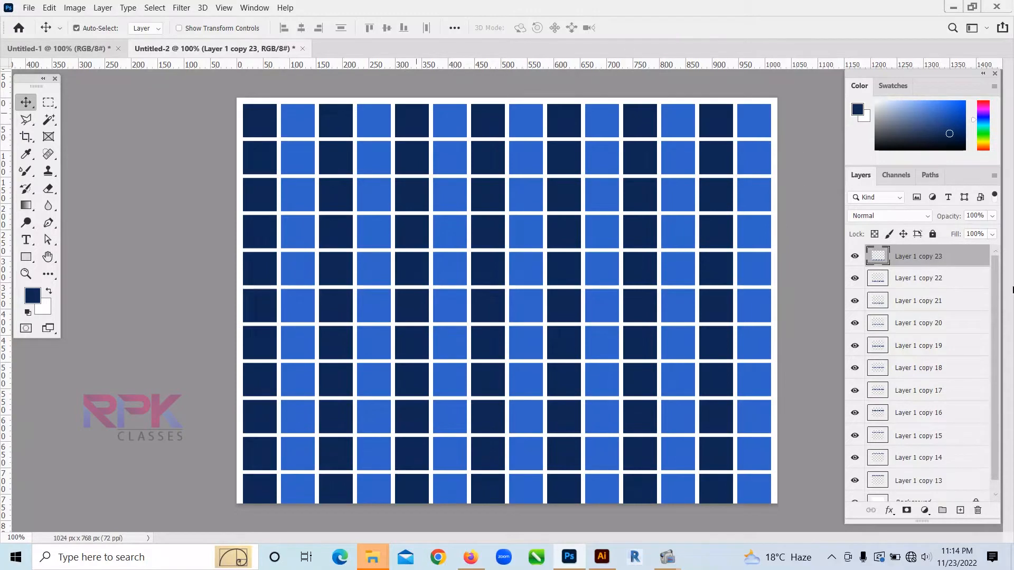
Select every other row layer, from Layer 1 copy 13 through Layer 1 copy 23, and flip them horizontally with Free Transform.
{"action": "scroll", "coordinate": [994, 289], "scroll_direction": "down", "scroll_amount": 1}
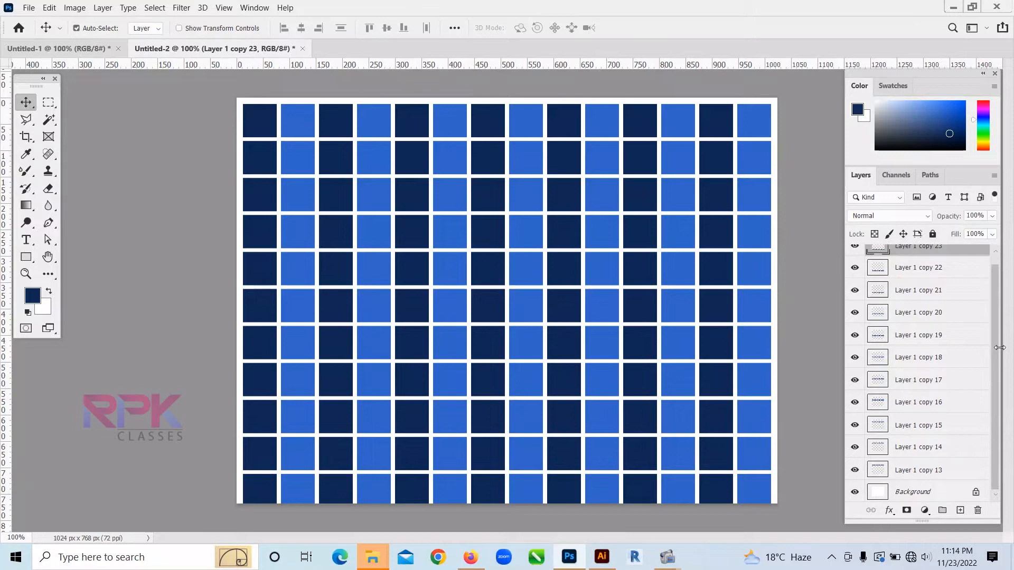
{"action": "left_click", "coordinate": [926, 471]}
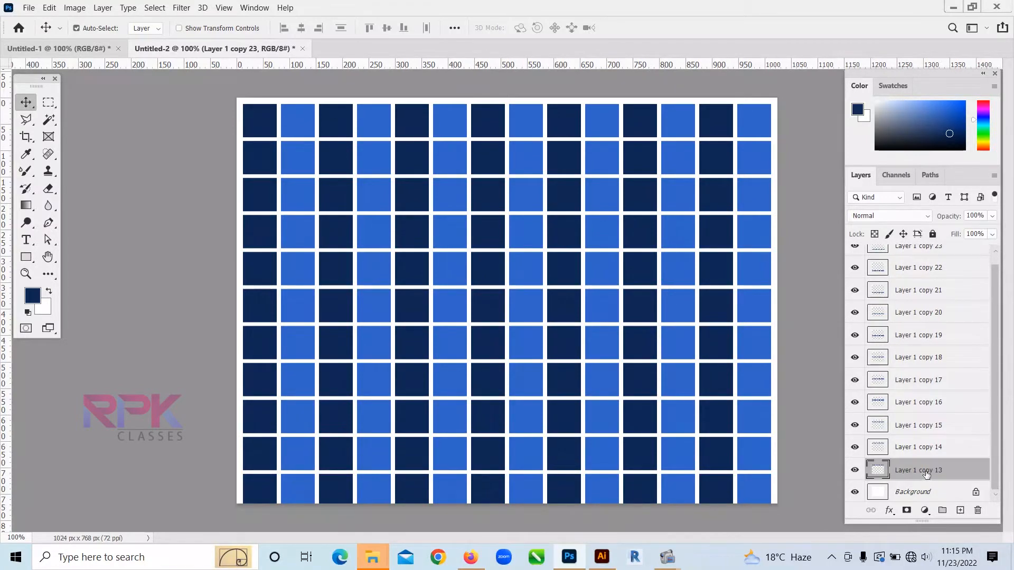
{"action": "left_click", "coordinate": [920, 428], "text": "ctrl"}
{"action": "left_click", "coordinate": [914, 381], "text": "ctrl"}
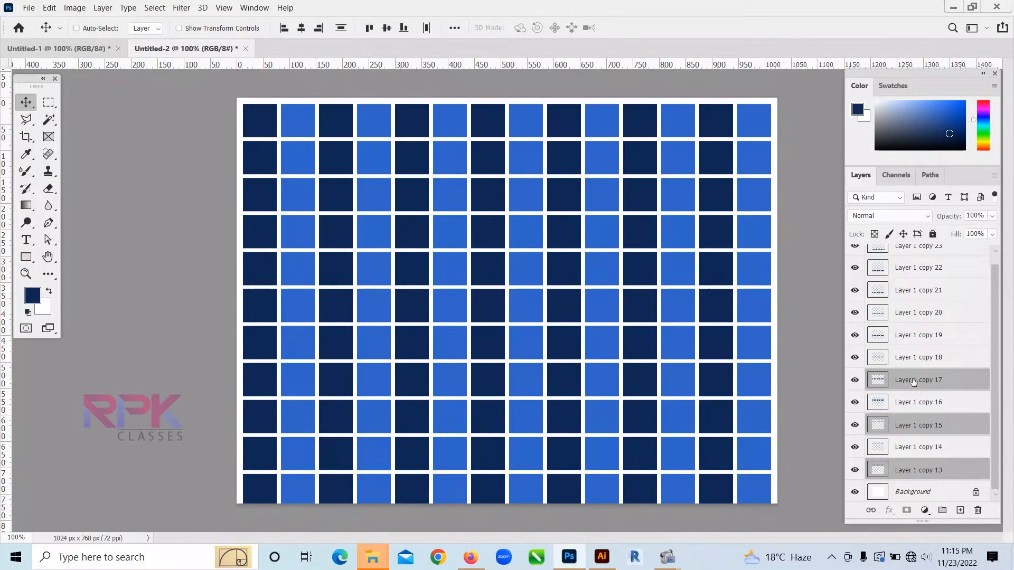
{"action": "left_click", "coordinate": [914, 338], "text": "ctrl"}
{"action": "left_click", "coordinate": [915, 294], "text": "ctrl"}
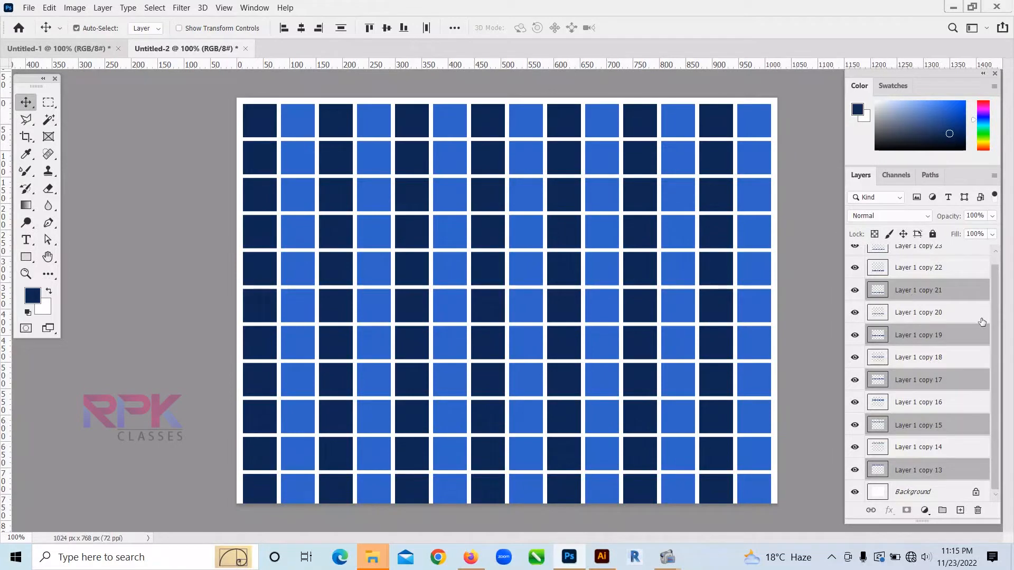
{"action": "scroll", "coordinate": [997, 324], "scroll_direction": "up", "scroll_amount": 1}
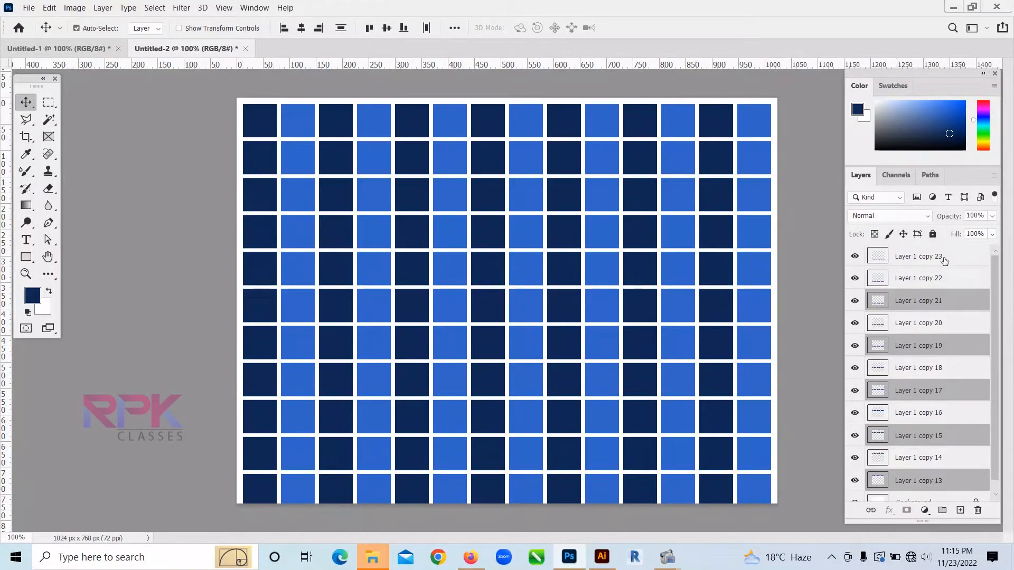
{"action": "left_click", "coordinate": [898, 256], "text": "ctrl"}
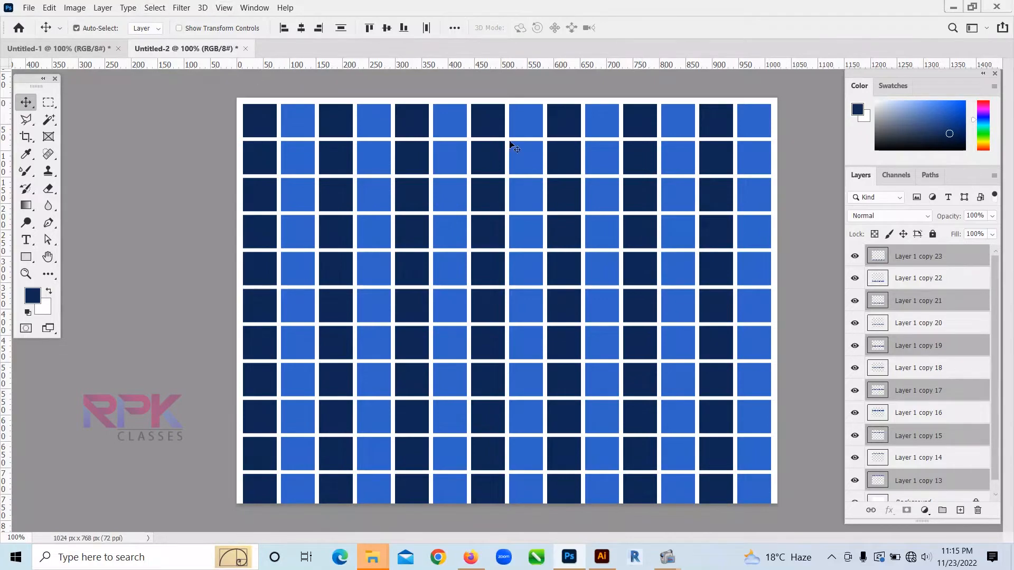
{"action": "left_click", "coordinate": [49, 7]}
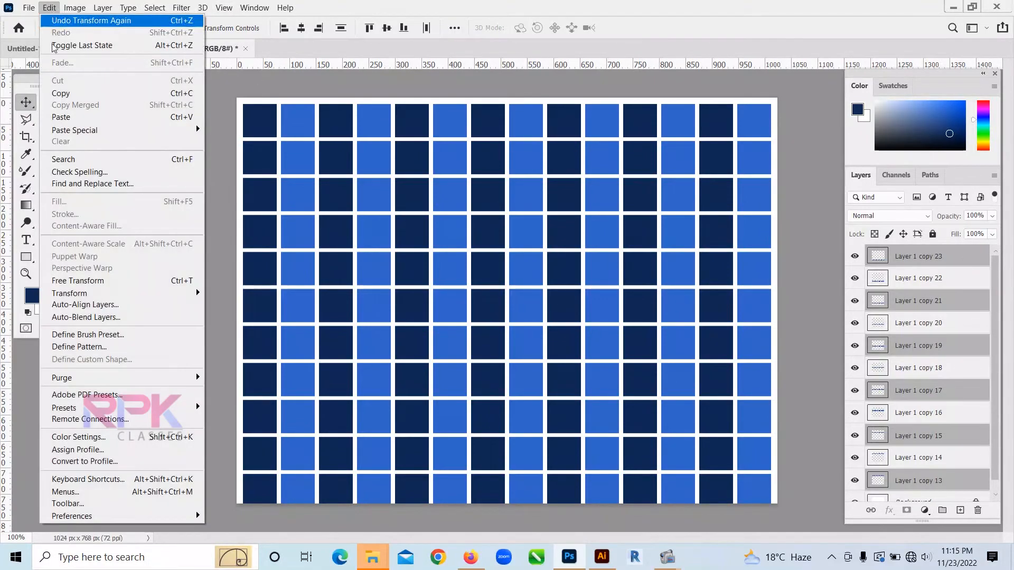
{"action": "left_click", "coordinate": [87, 280]}
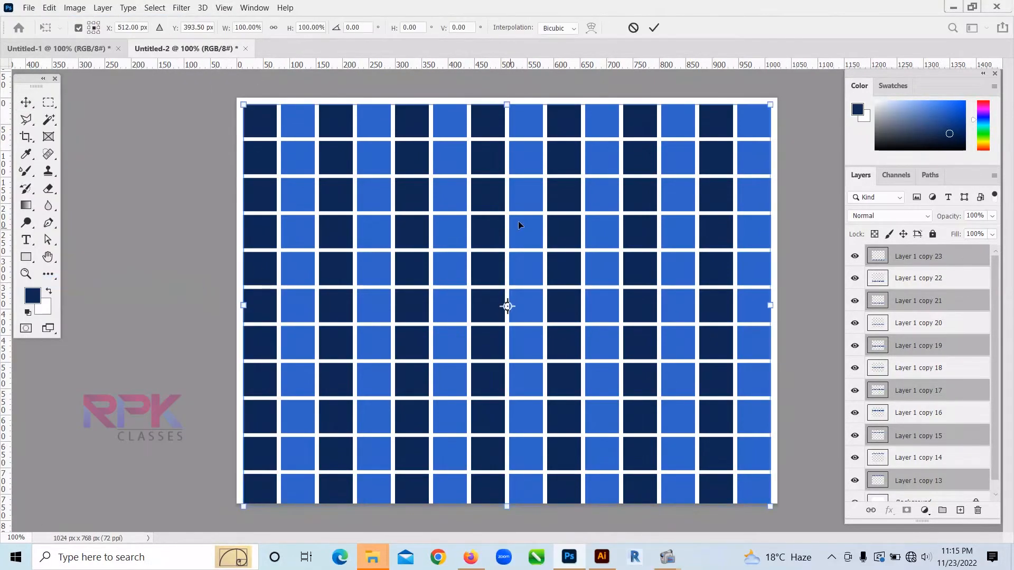
{"action": "right_click", "coordinate": [425, 133]}
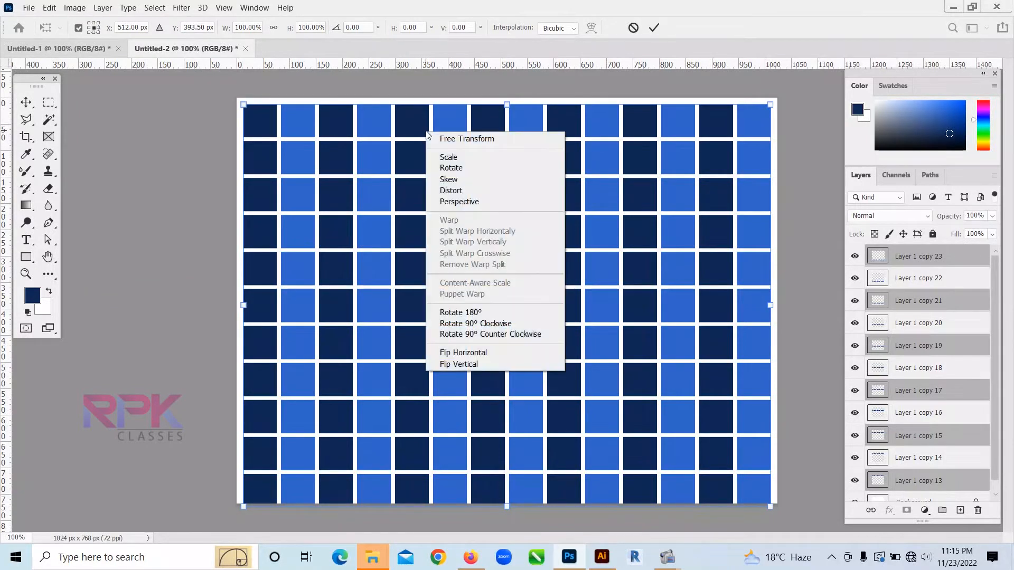
{"action": "left_click", "coordinate": [499, 358]}
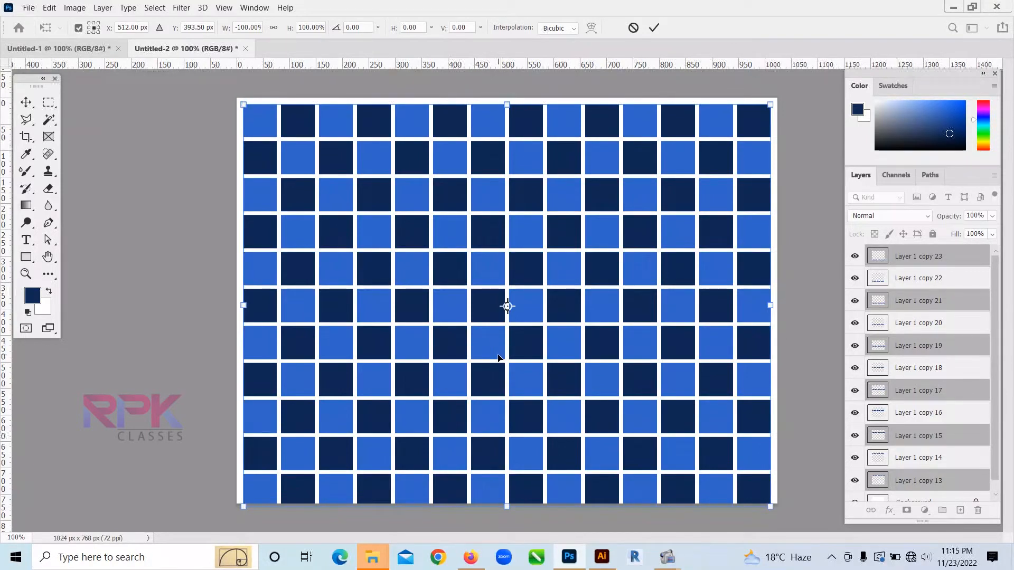
{"action": "key", "text": "Return"}
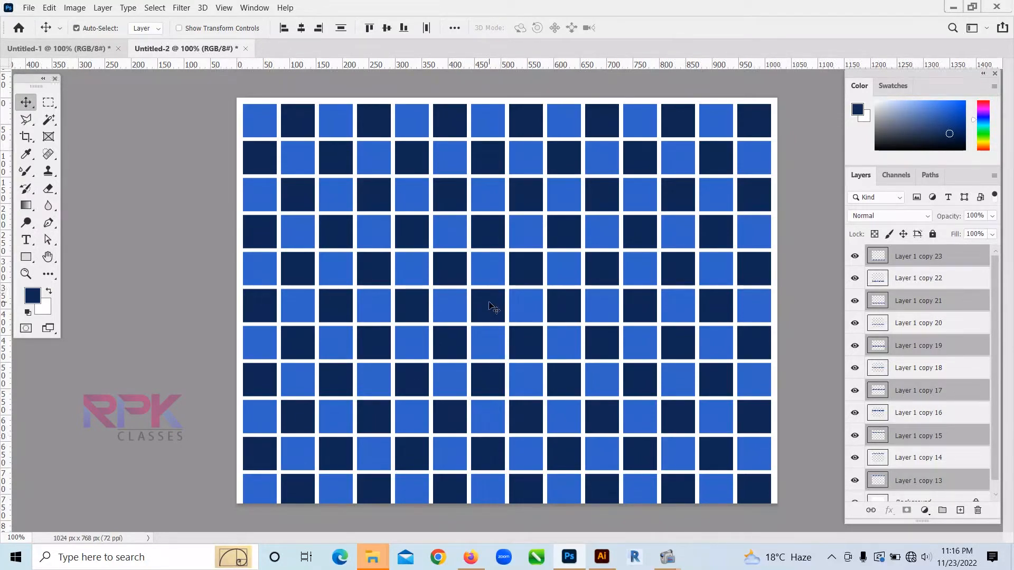
Start saving the document on the computer, and create and open a new folder on the Desktop as the location.
{"action": "left_click", "coordinate": [29, 8]}
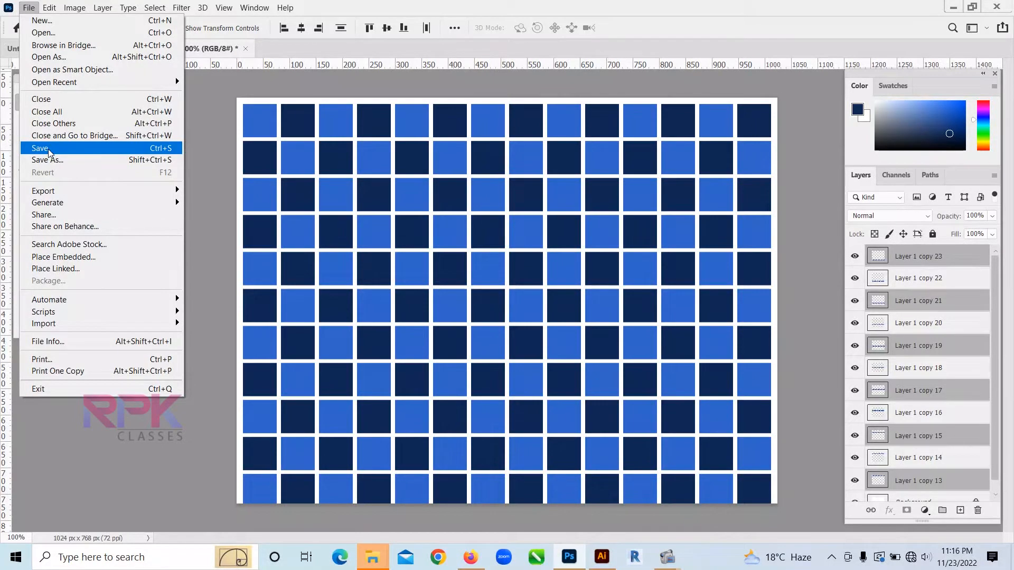
{"action": "left_click", "coordinate": [85, 152]}
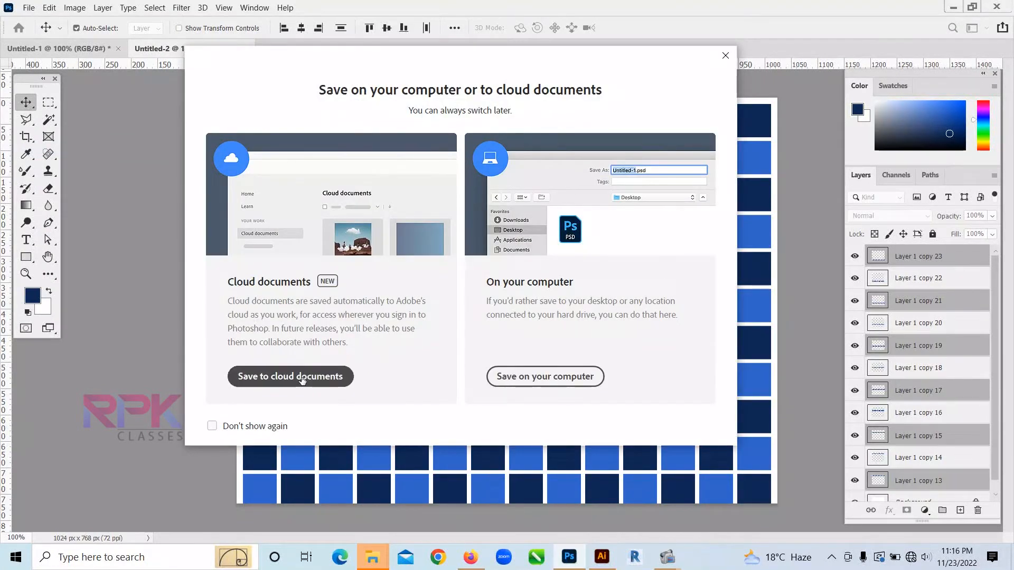
{"action": "left_click", "coordinate": [545, 376]}
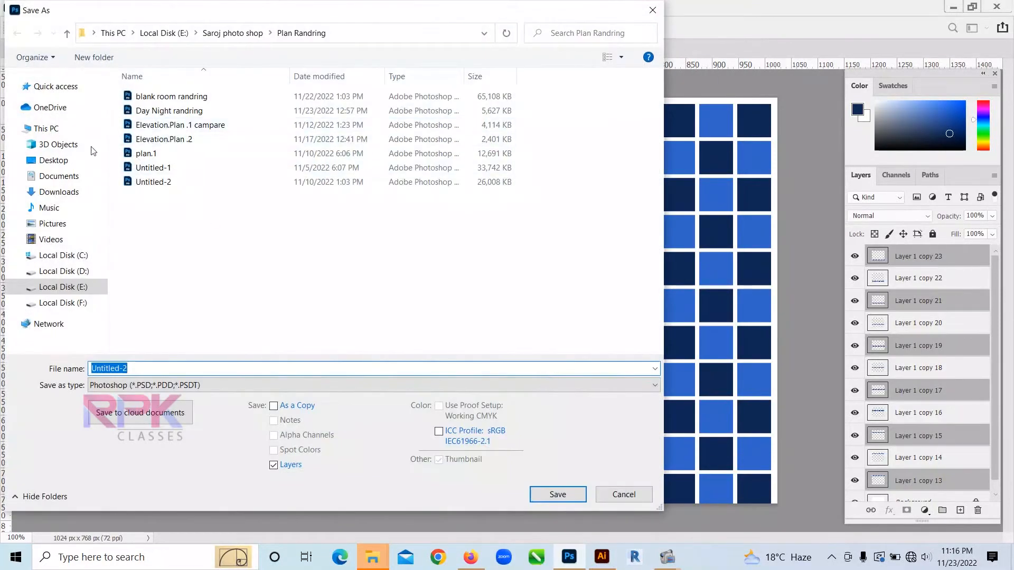
{"action": "left_click", "coordinate": [56, 165]}
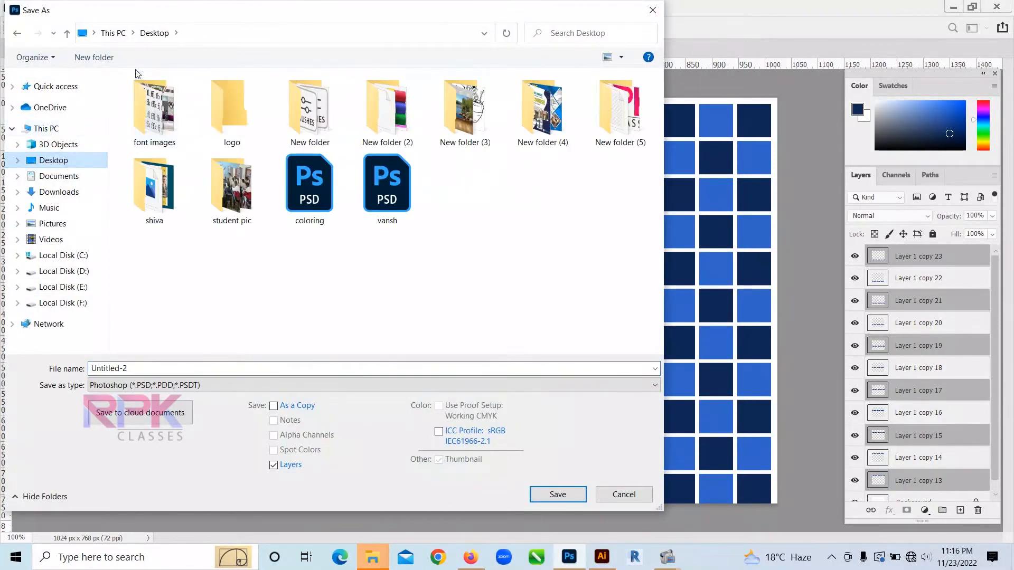
{"action": "right_click", "coordinate": [476, 201]}
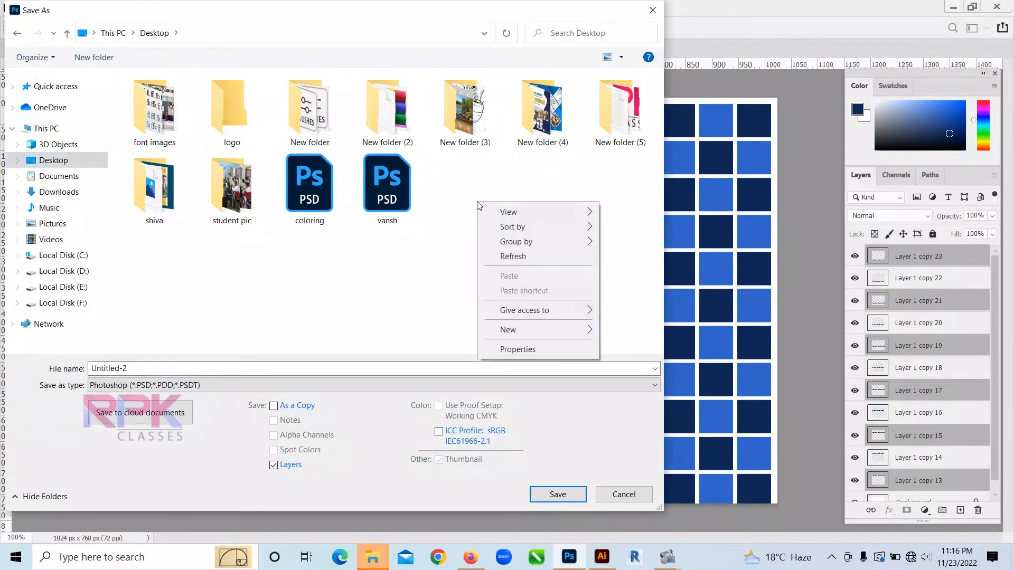
{"action": "mouse_move", "coordinate": [539, 332]}
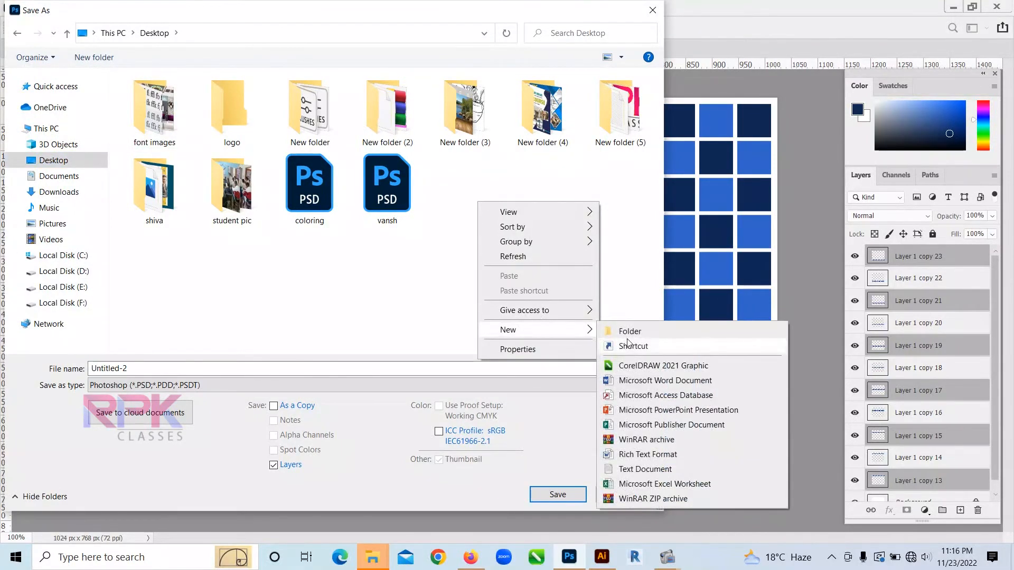
{"action": "left_click", "coordinate": [621, 331]}
{"action": "left_click", "coordinate": [467, 199]}
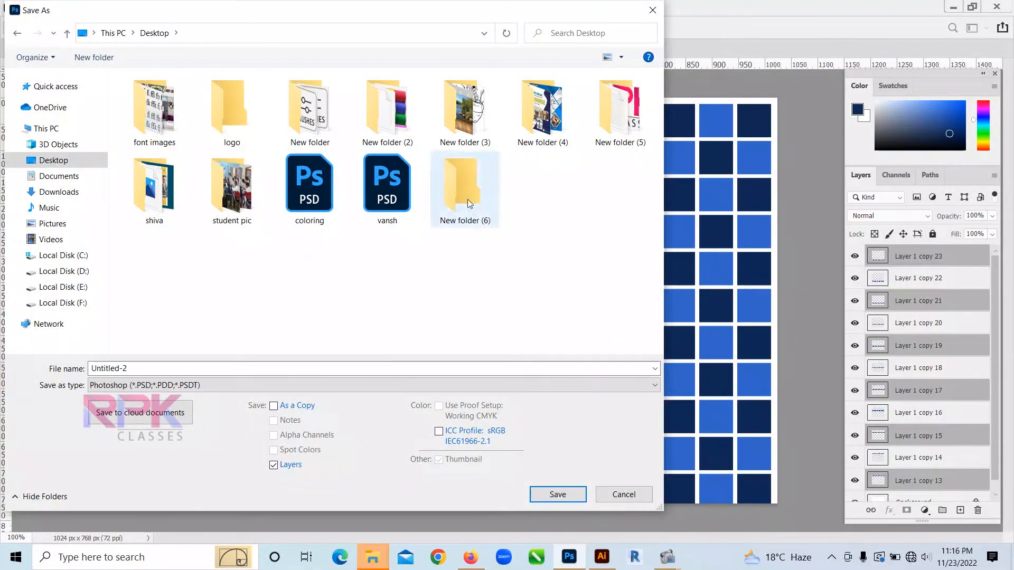
{"action": "double_click", "coordinate": [467, 196]}
Name the file DESIGN and save it in Photoshop format with Maximize Compatibility enabled.
{"action": "left_click", "coordinate": [158, 368]}
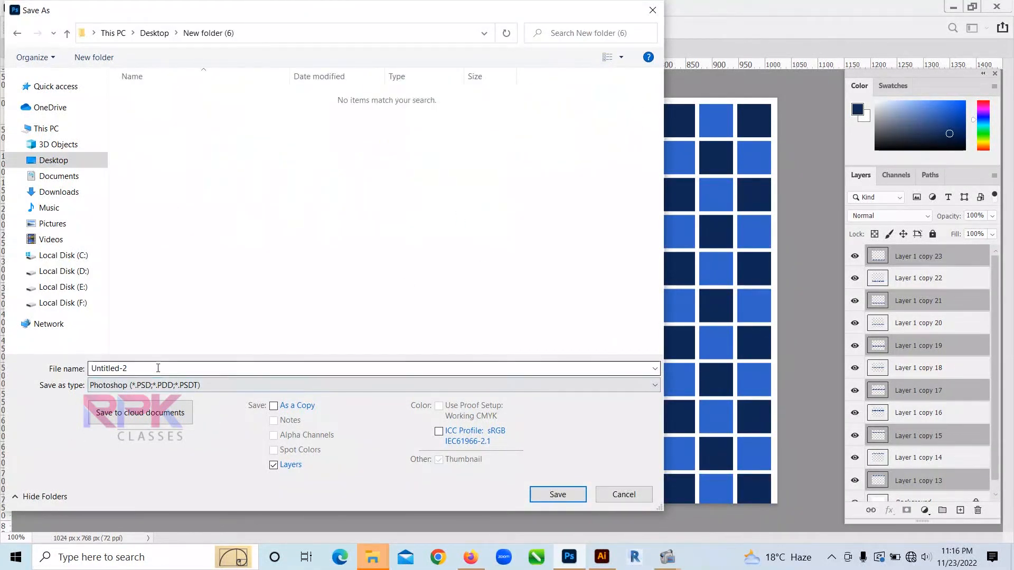
{"action": "type", "text": "DES"}
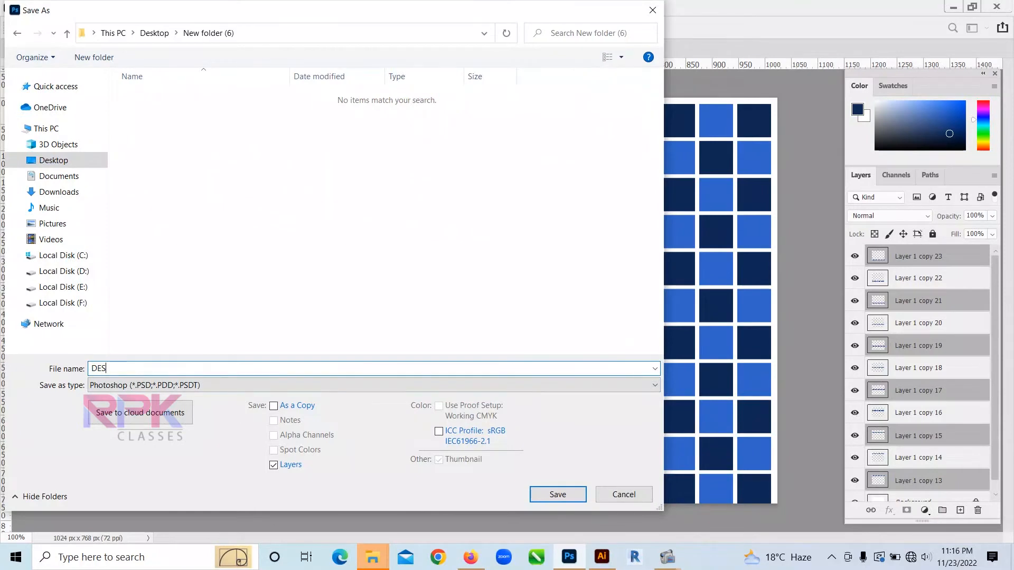
{"action": "type", "text": "IGN"}
{"action": "left_click", "coordinate": [553, 492]}
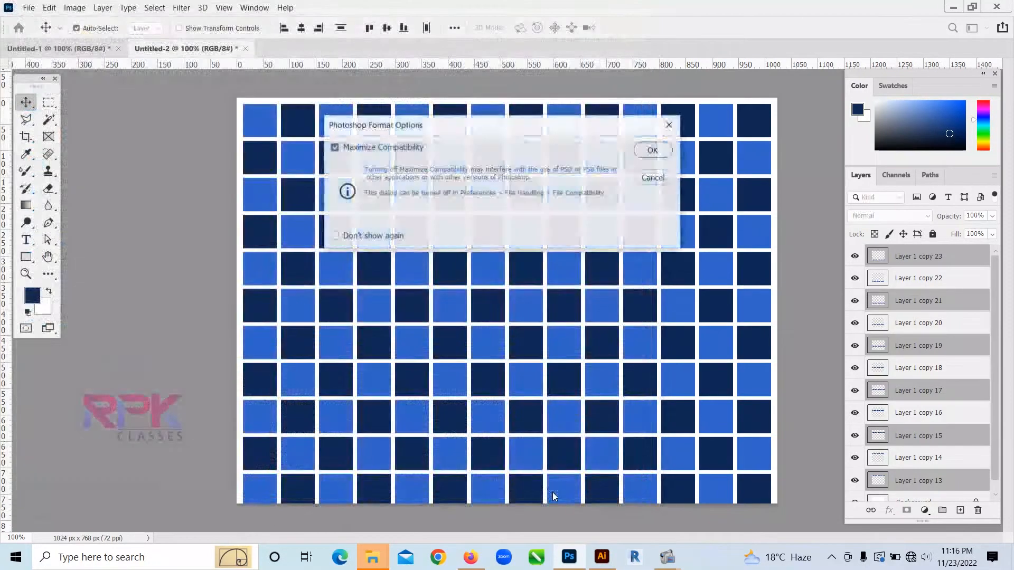
{"action": "left_click", "coordinate": [653, 150]}
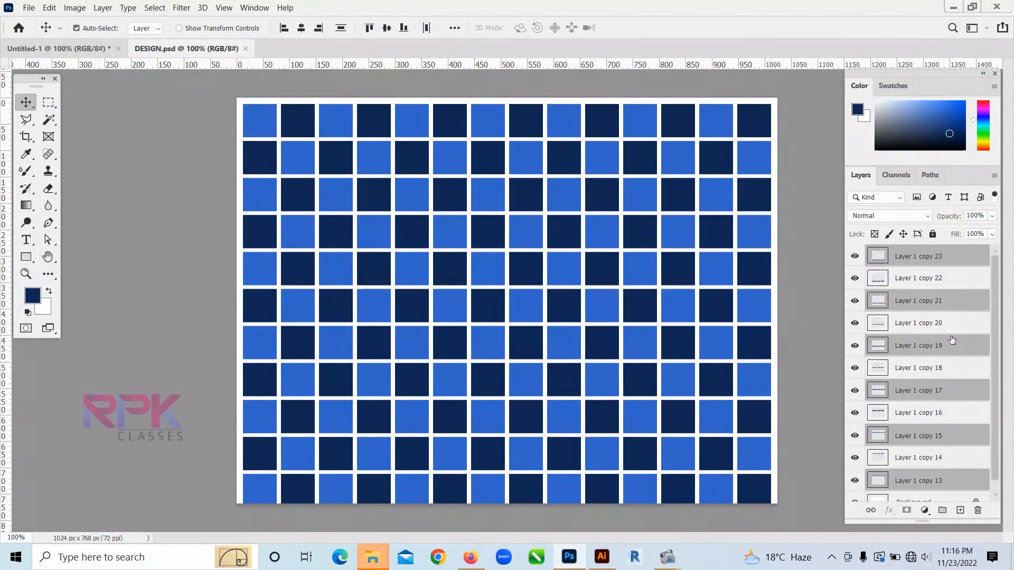
Select all the row layers and merge them into a single layer above the background.
{"action": "key", "text": "ctrl+alt+a"}
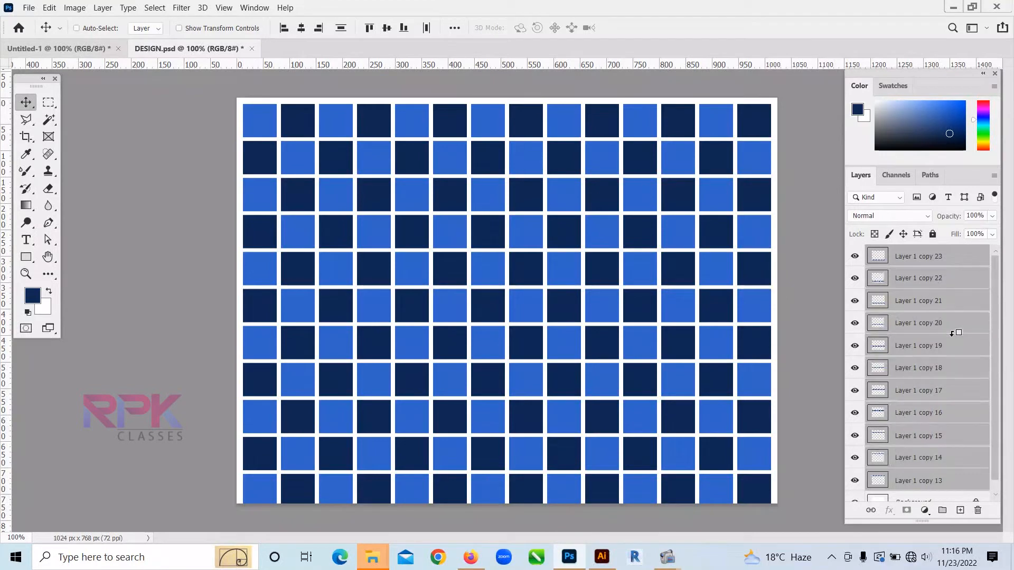
{"action": "key", "text": "ctrl"}
{"action": "key", "text": "ctrl+e"}
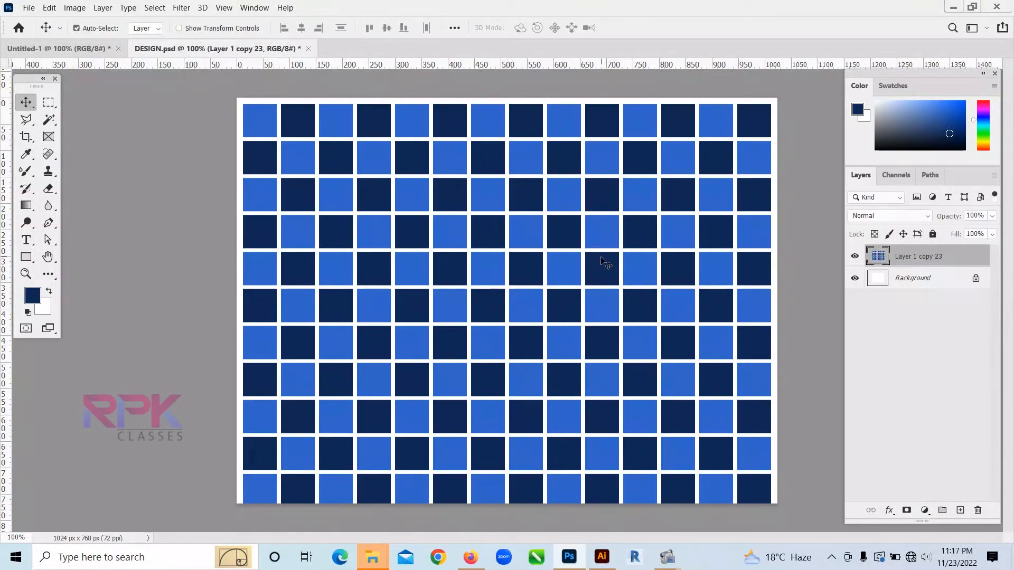
Recolor the merged checkered layer to orange and brown with Hue/Saturation, setting the hue to +170.
{"action": "key", "text": "ctrl"}
{"action": "key", "text": "ctrl+u"}
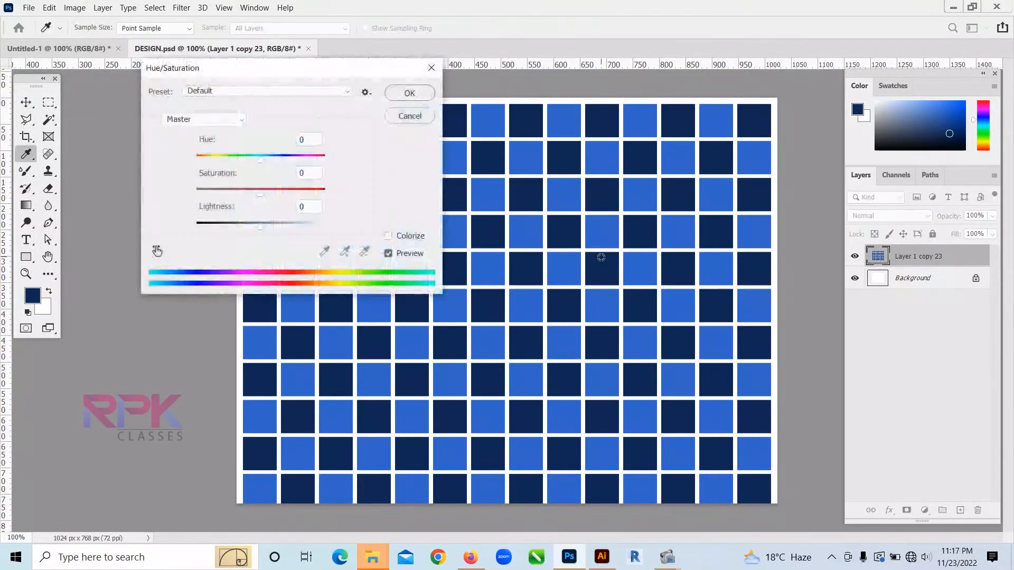
{"action": "left_click_drag", "start_coordinate": [262, 160], "coordinate": [324, 156]}
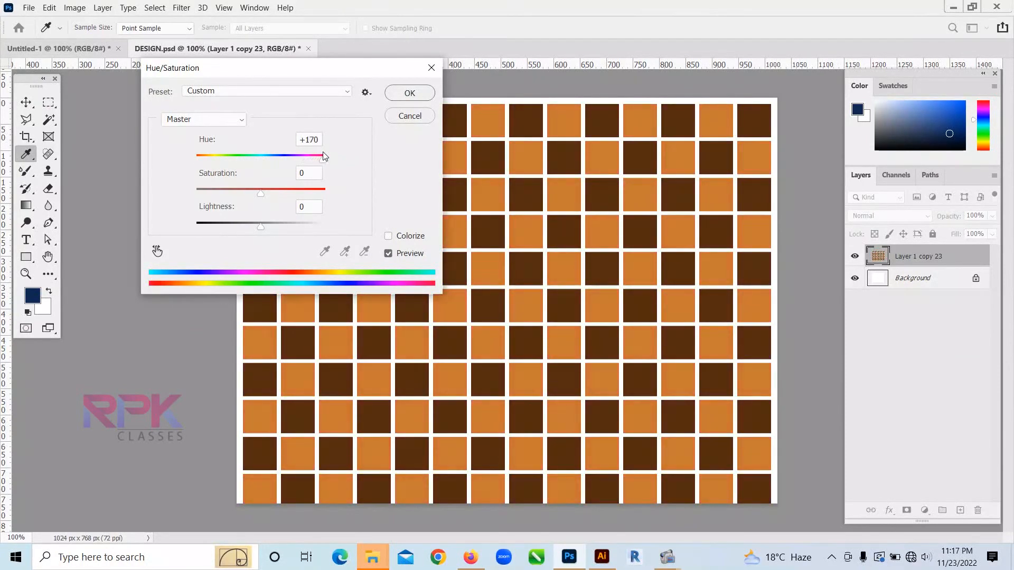
{"action": "left_click", "coordinate": [403, 98]}
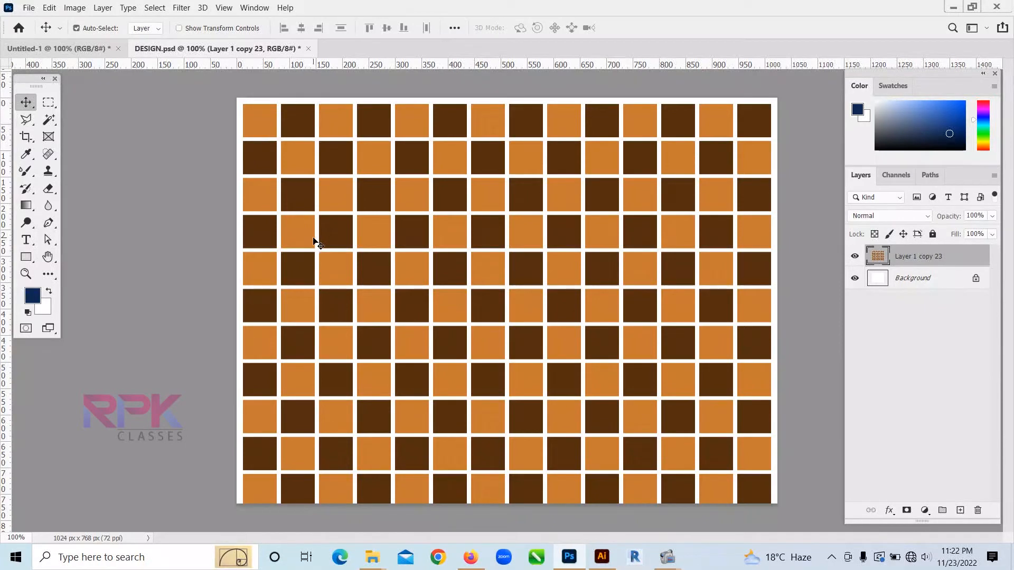
Create a new document from the Web Minimum preset, 1024 x 768 px at 72 ppi with a white background.
{"action": "left_click", "coordinate": [29, 8]}
{"action": "left_click", "coordinate": [42, 21]}
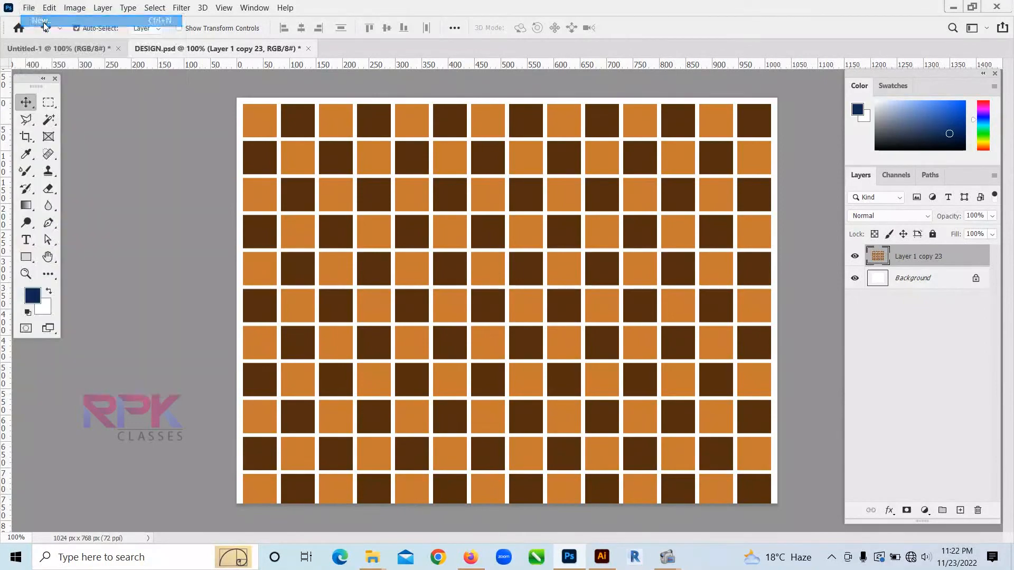
{"action": "left_click", "coordinate": [392, 52]}
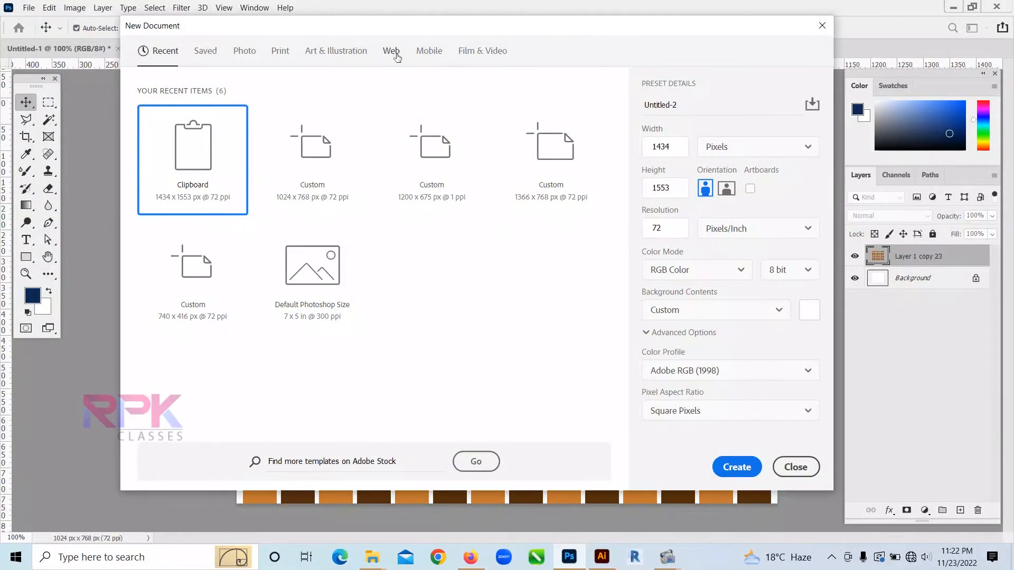
{"action": "left_click", "coordinate": [551, 158]}
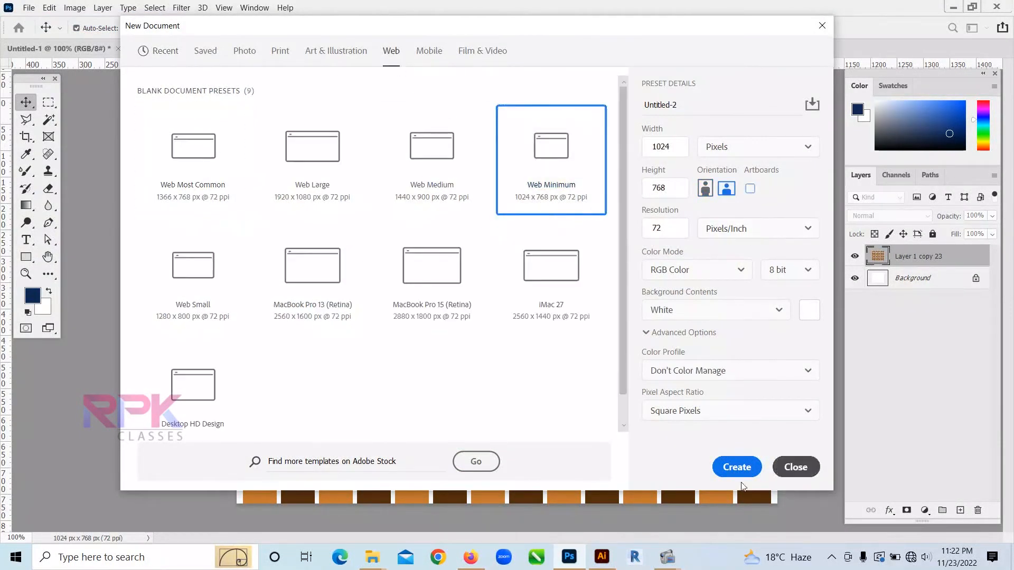
{"action": "left_click", "coordinate": [737, 467]}
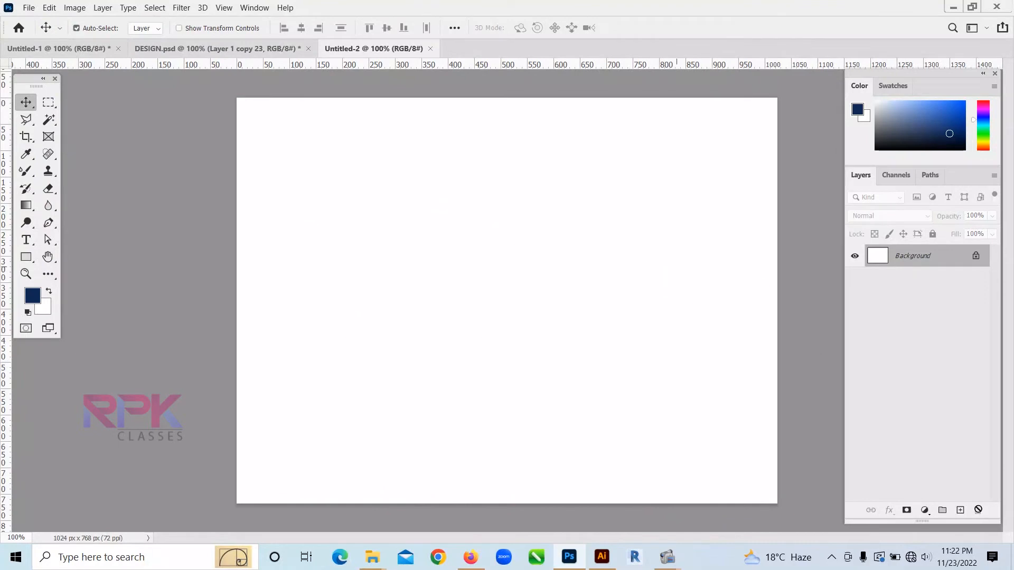
On a new layer, fill a rectangle about 99 x 39 px with dark blue and place it about 11 px from the canvas's upper-left edges.
{"action": "key", "text": "ctrl"}
{"action": "key", "text": "ctrl+shift+alt+n"}
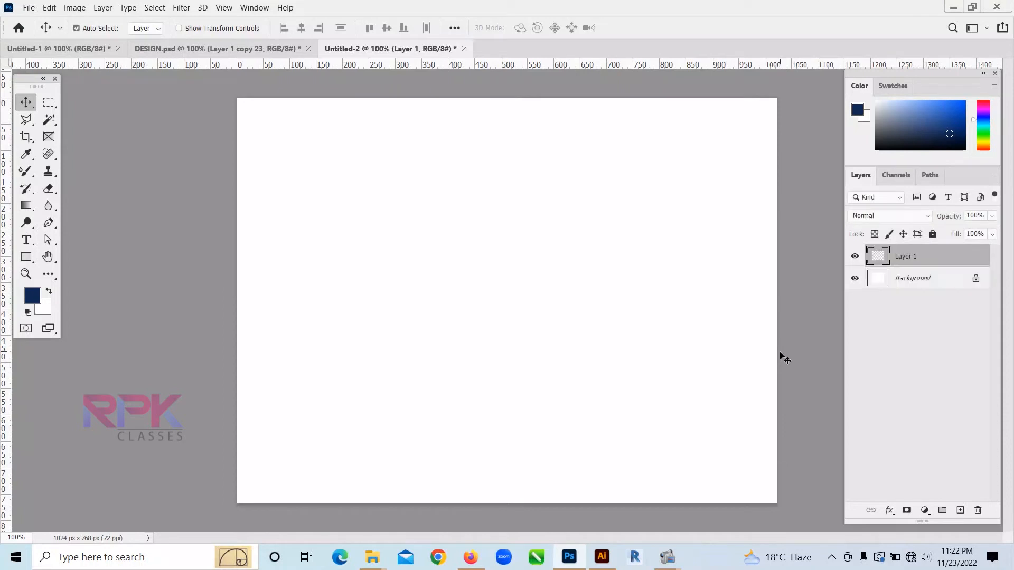
{"action": "left_click", "coordinate": [48, 102]}
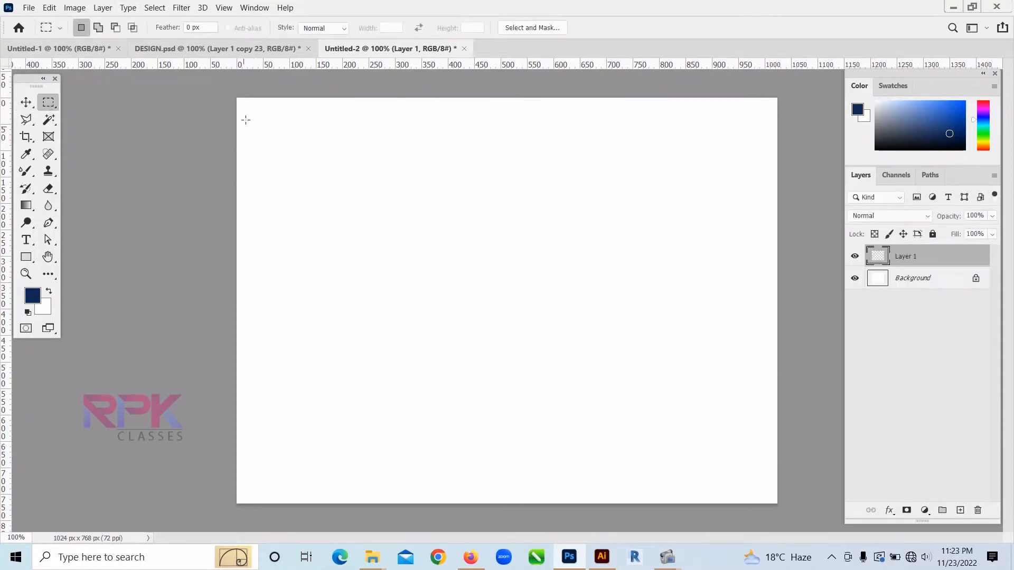
{"action": "left_click_drag", "start_coordinate": [246, 105], "coordinate": [298, 127]}
{"action": "key", "text": "alt+BackSpace"}
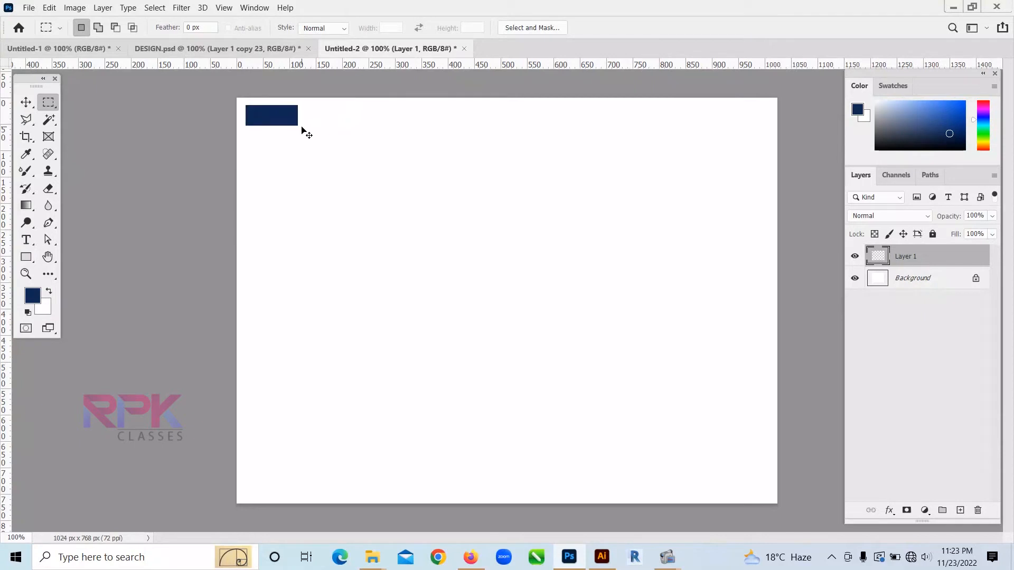
{"action": "key", "text": "v"}
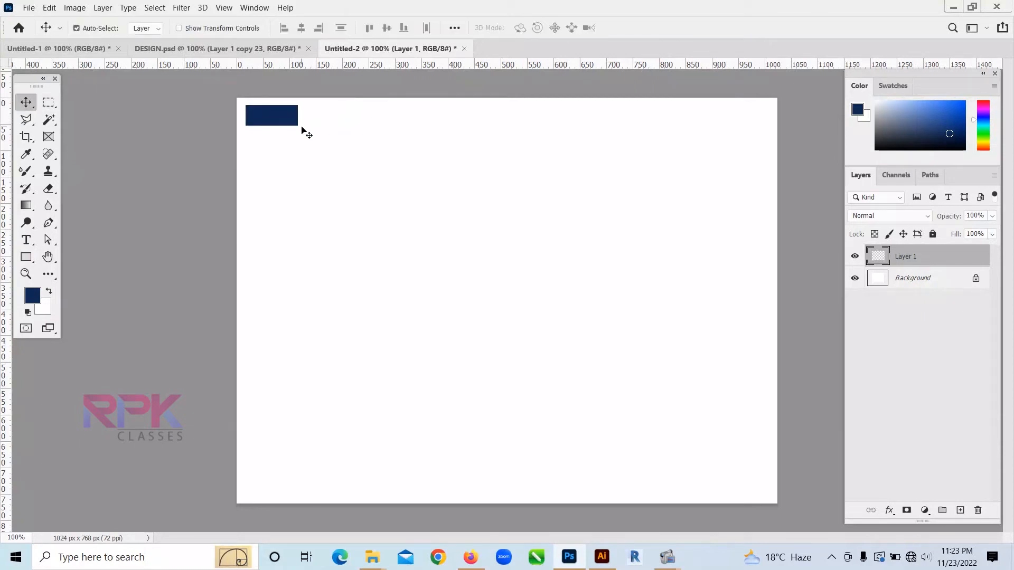
{"action": "left_click_drag", "start_coordinate": [283, 124], "coordinate": [280, 122]}
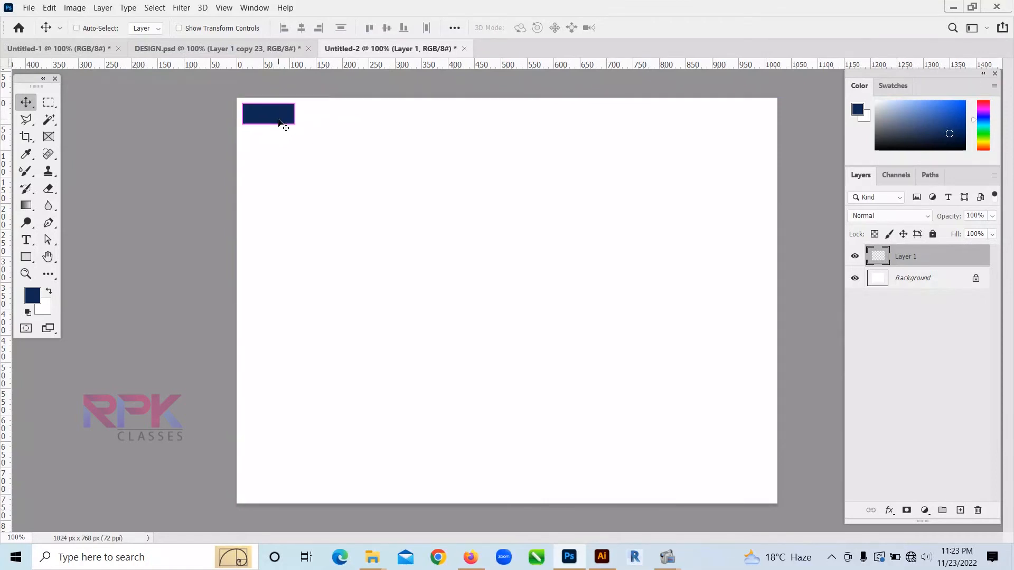
Duplicate the rectangle layer and use Free Transform to move the copy 101 px straight to the right.
{"action": "key", "text": "ctrl+j"}
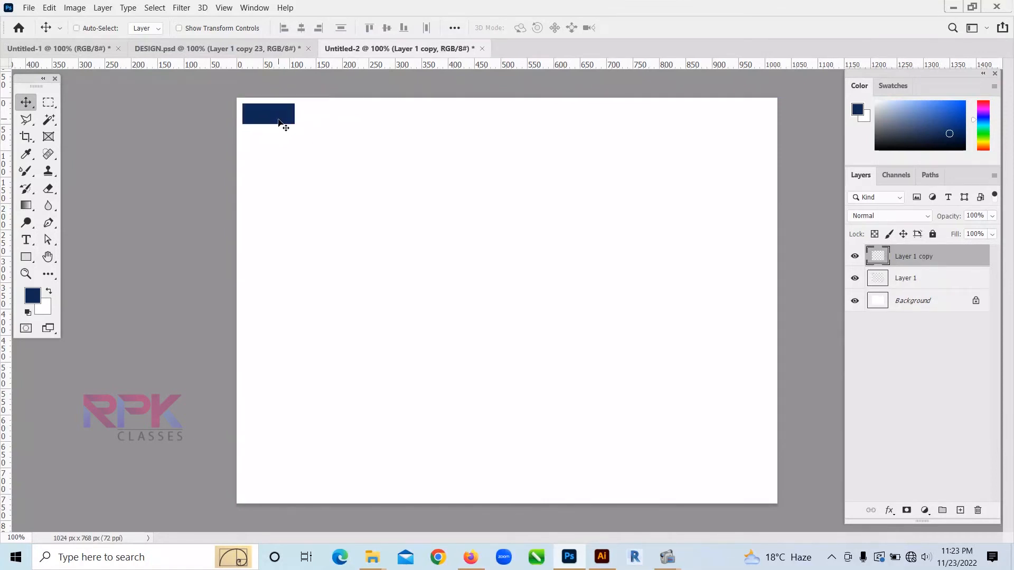
{"action": "key", "text": "ctrl+t"}
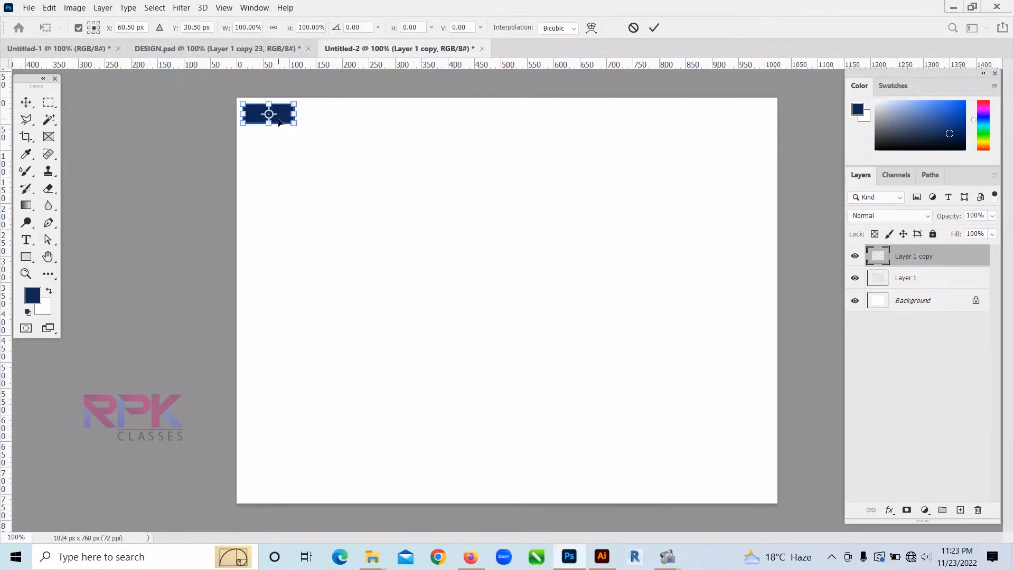
{"action": "key", "text": "shift+Right"}
{"action": "key", "text": "shift+Right"}
{"action": "key", "text": "shift+Right"}
{"action": "key", "text": "shift+Right"}
{"action": "key", "text": "shift+Right"}
{"action": "key", "text": "shift+Right"}
{"action": "key", "text": "shift+Right"}
{"action": "key", "text": "shift+Right"}
{"action": "key", "text": "shift+Right"}
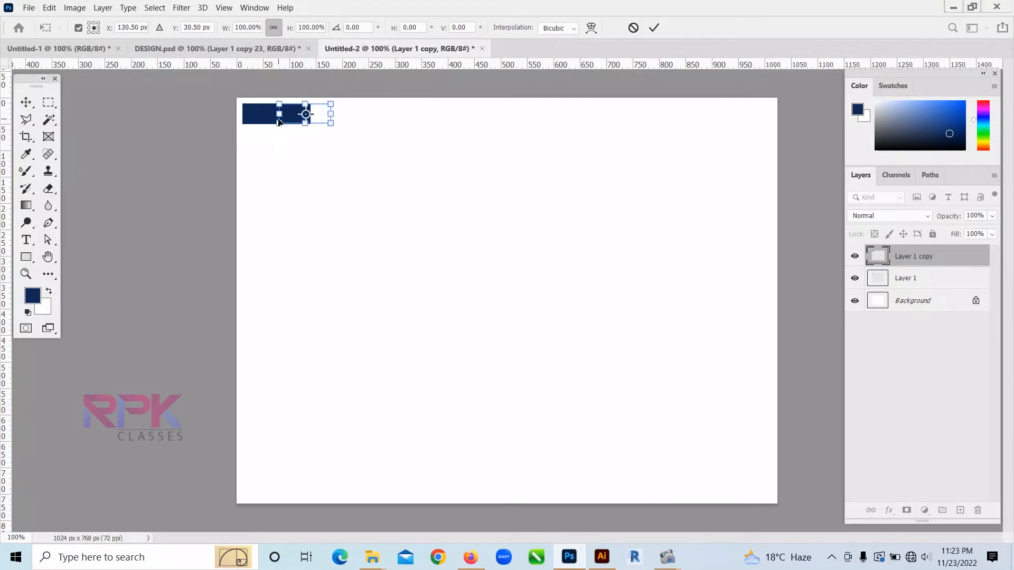
{"action": "key", "text": "shift+Right"}
{"action": "key", "text": "shift+Right"}
{"action": "key", "text": "shift+Left"}
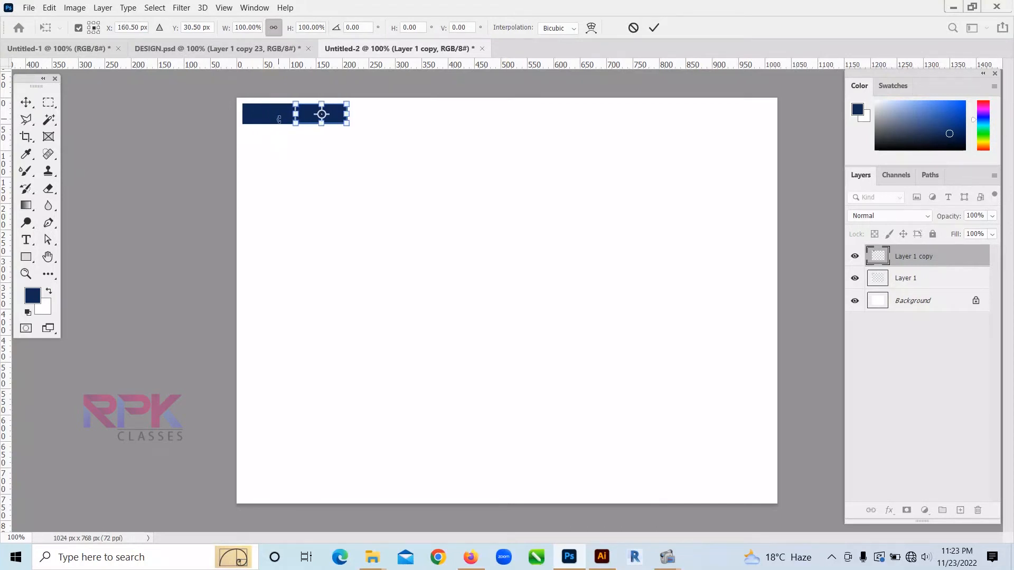
{"action": "key", "text": "Right"}
{"action": "key", "text": "Return"}
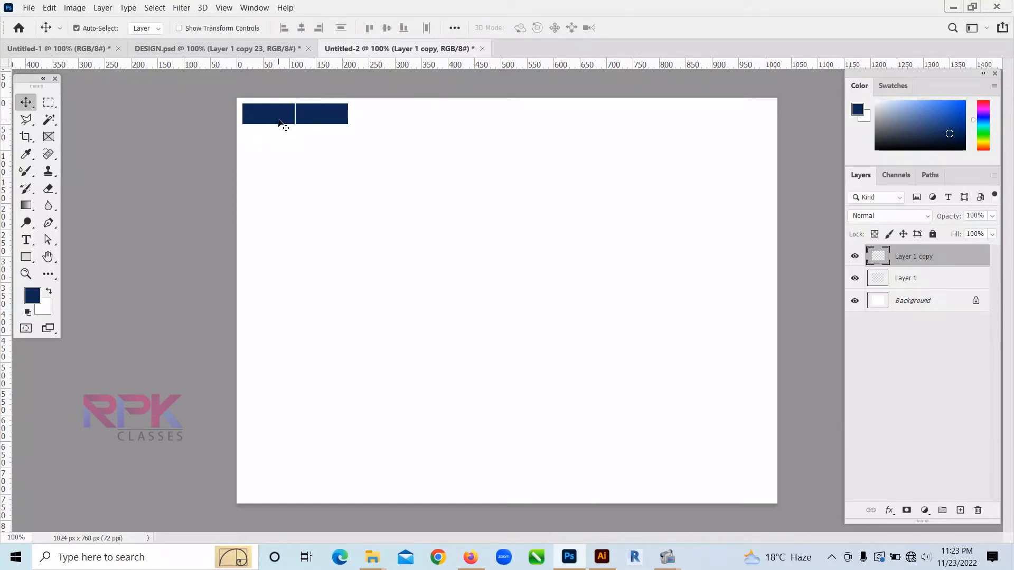
Repeat the duplicating transform eight times to extend the rectangles across the canvas to a row of ten.
{"action": "key", "text": "ctrl"}
{"action": "key", "text": "ctrl+alt+shift+t"}
{"action": "key", "text": "ctrl+alt+shift+t"}
{"action": "key", "text": "ctrl+alt+shift+t"}
{"action": "key", "text": "ctrl+alt+shift+t"}
{"action": "key", "text": "ctrl+alt+shift+t"}
{"action": "key", "text": "ctrl+alt+shift+t"}
{"action": "key", "text": "ctrl+alt+shift+t"}
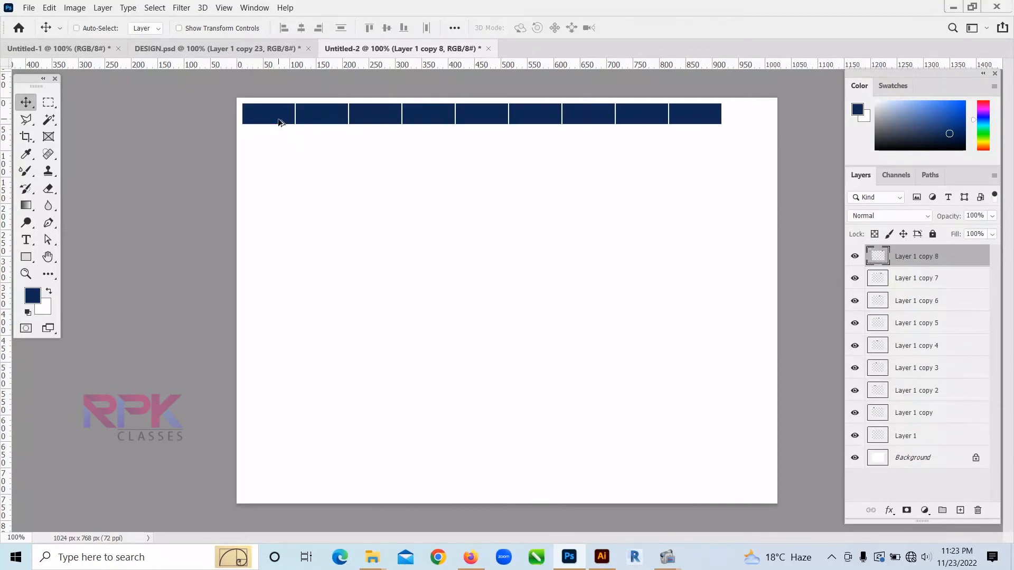
{"action": "key", "text": "ctrl+alt+shift+t"}
{"action": "key", "text": "ctrl"}
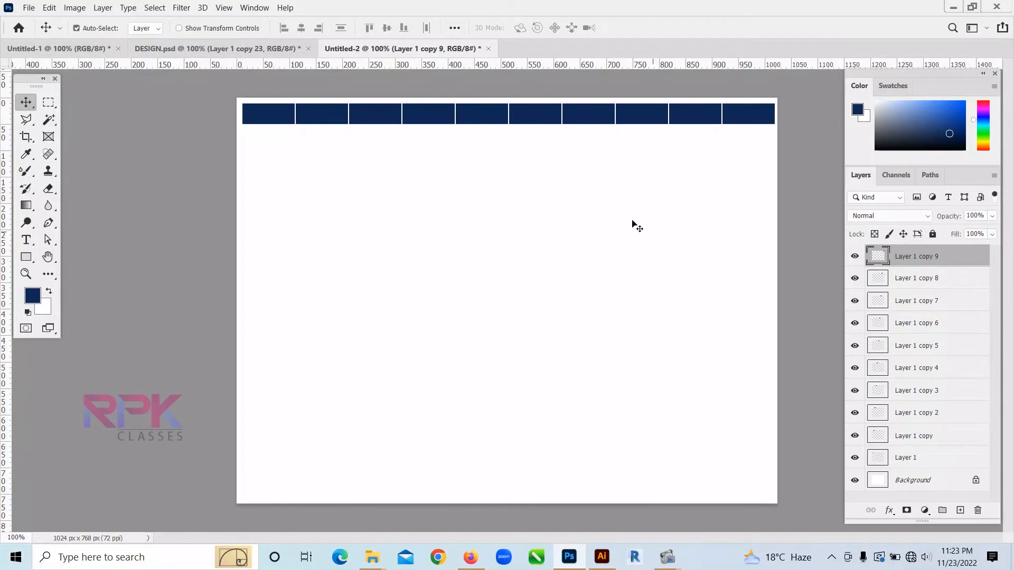
Narrow the last rectangle in the row from its right edge to about 52 px wide with Free Transform.
{"action": "left_click", "coordinate": [755, 124]}
{"action": "key", "text": "ctrl+t"}
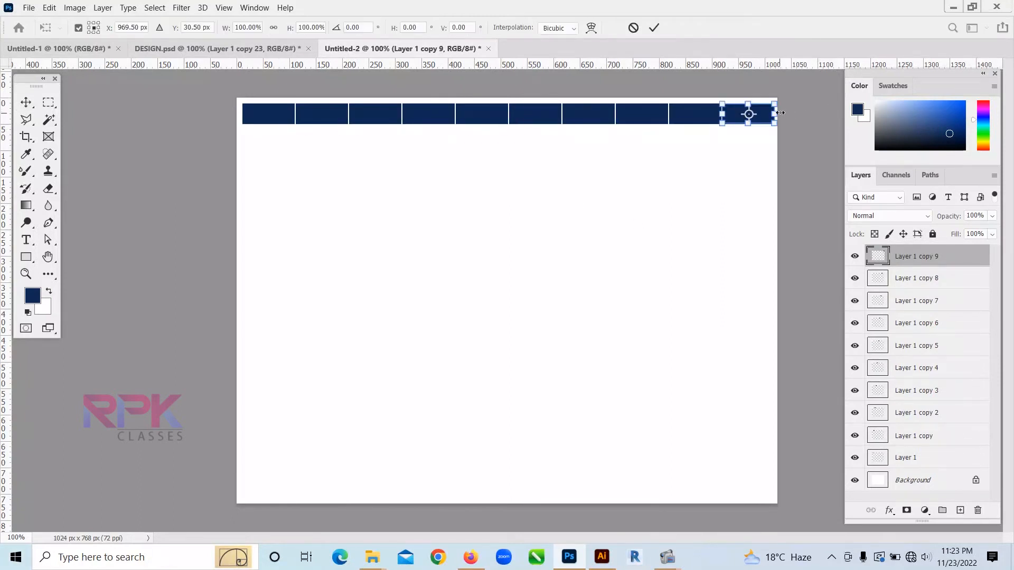
{"action": "left_click_drag", "start_coordinate": [775, 114], "coordinate": [750, 116]}
{"action": "key", "text": "Return"}
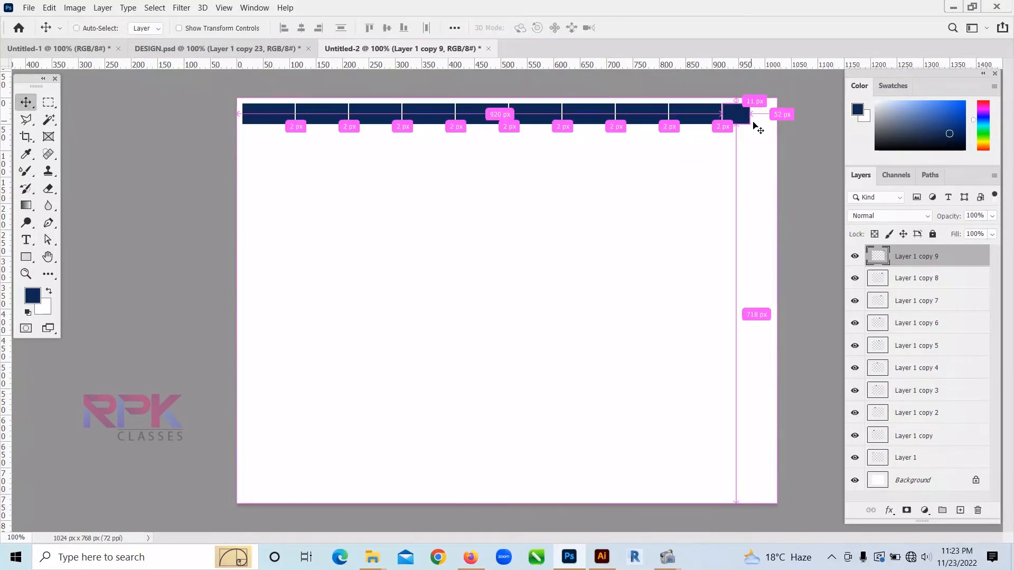
Stretch the whole row of rectangles to the canvas's full width and about 55 px height, flush with its upper edge, and merge its layers.
{"action": "key", "text": "ctrl+alt+a"}
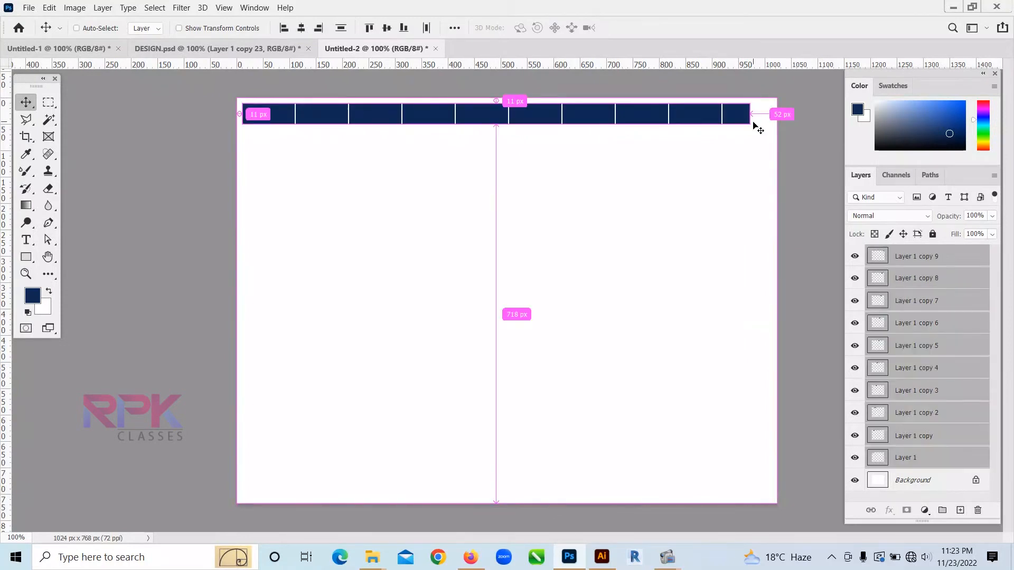
{"action": "key", "text": "ctrl+t"}
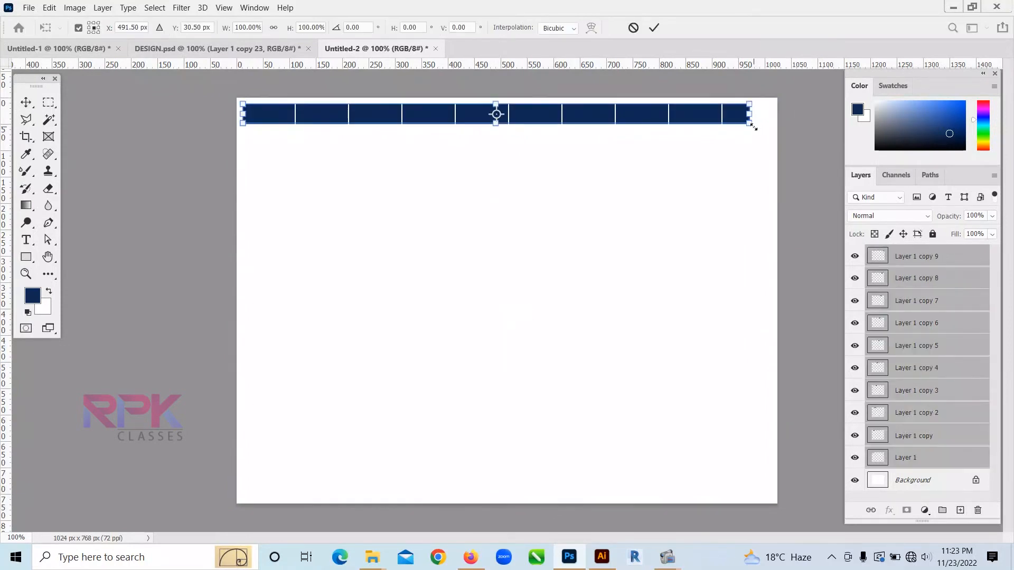
{"action": "left_click_drag", "start_coordinate": [751, 125], "coordinate": [776, 125]}
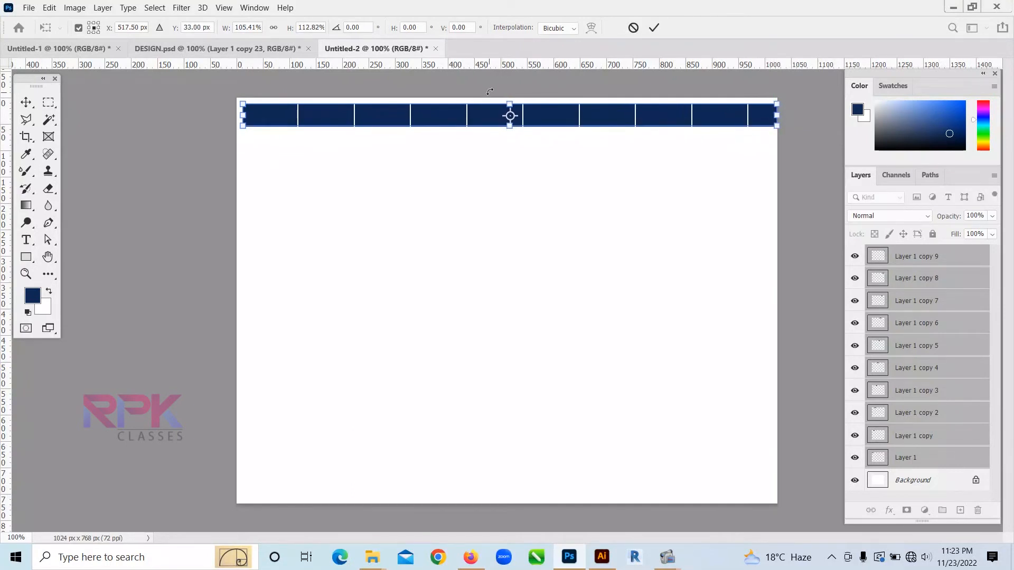
{"action": "left_click_drag", "start_coordinate": [510, 103], "coordinate": [507, 97]}
{"action": "left_click_drag", "start_coordinate": [243, 113], "coordinate": [237, 113]}
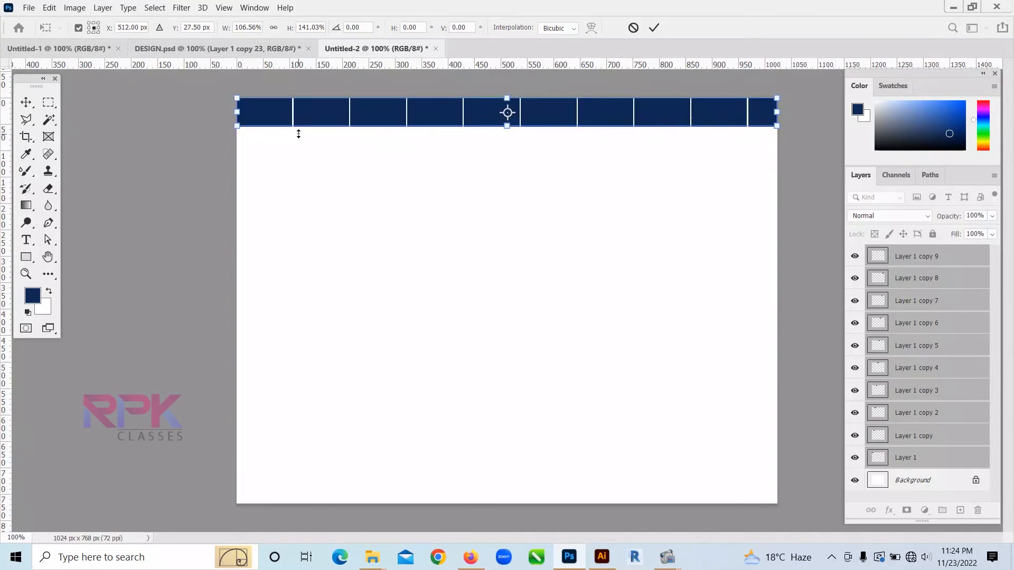
{"action": "key", "text": "Return"}
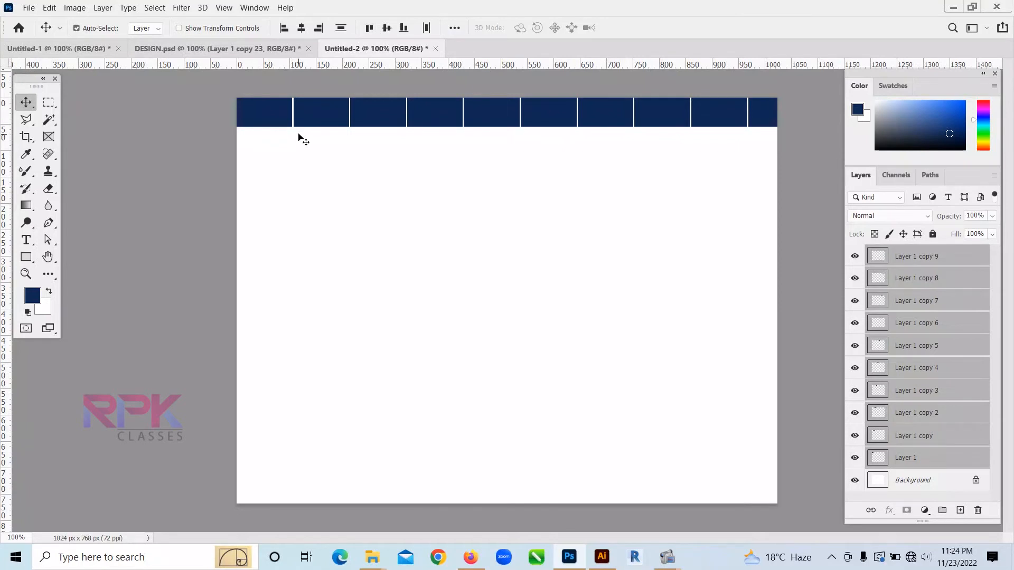
{"action": "key", "text": "ctrl"}
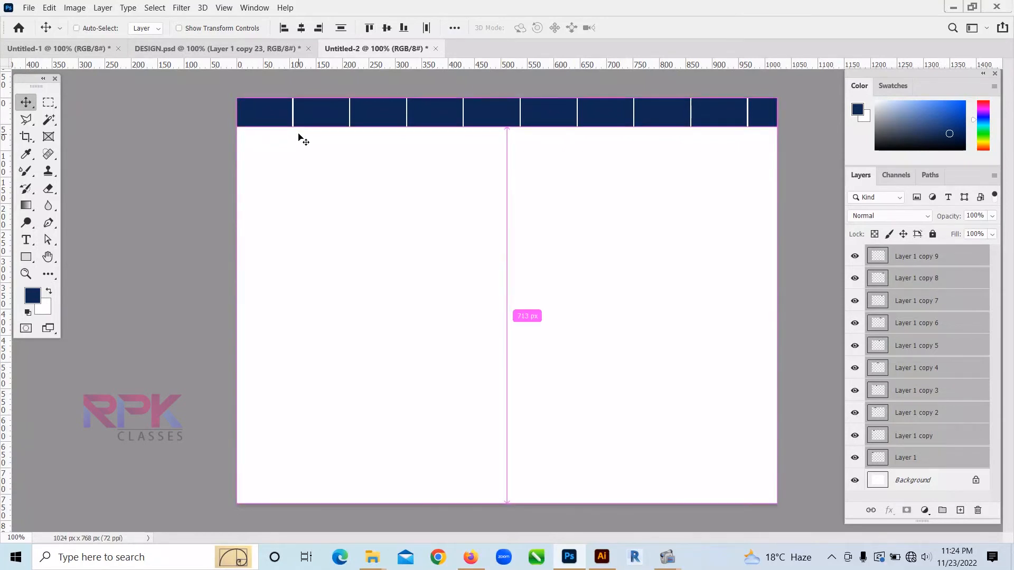
{"action": "key", "text": "ctrl+e"}
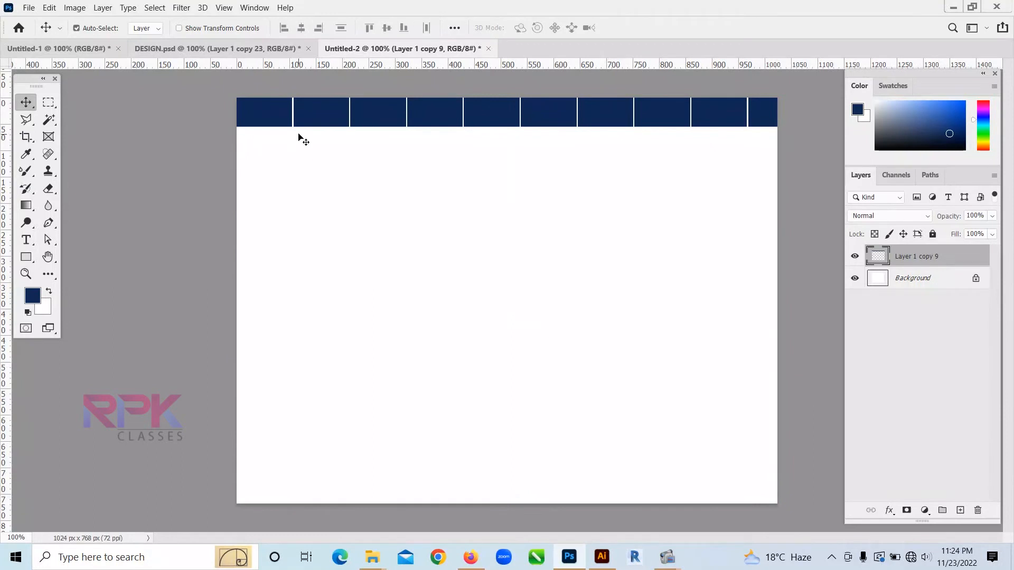
Duplicate the merged row and move the copy 57 px straight down with Free Transform.
{"action": "key", "text": "ctrl"}
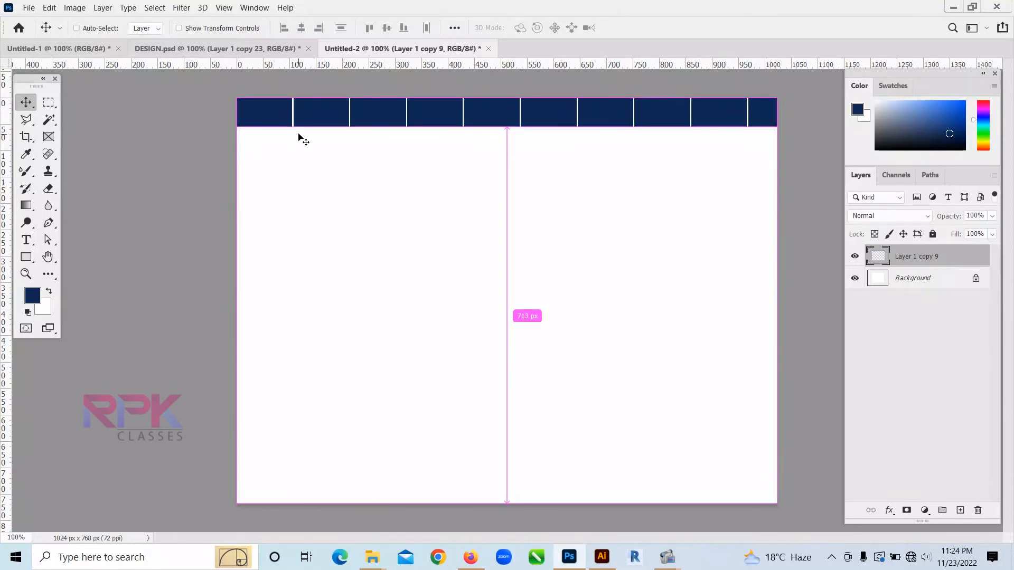
{"action": "key", "text": "ctrl+j"}
{"action": "key", "text": "ctrl+t"}
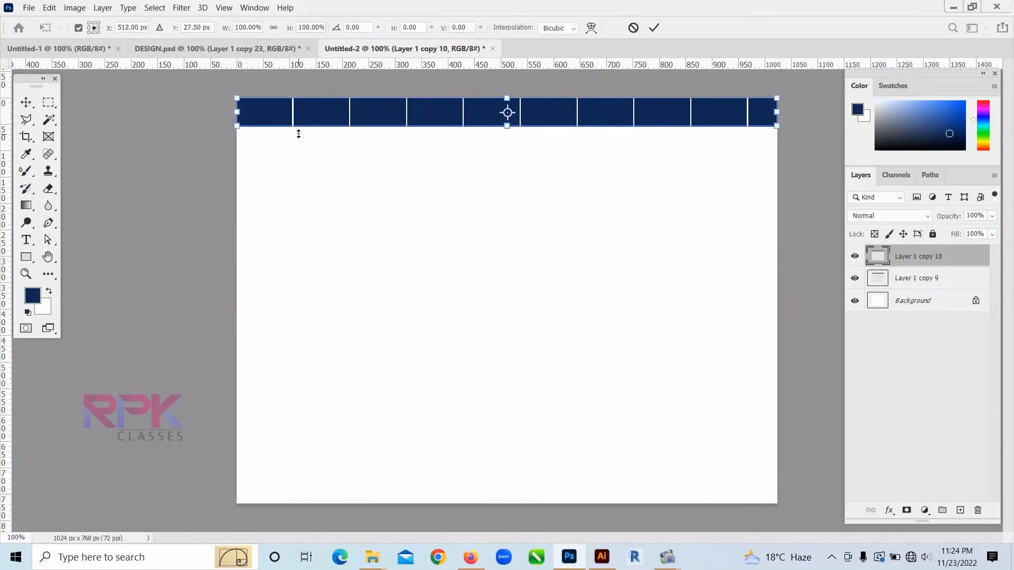
{"action": "key", "text": "shift+Down"}
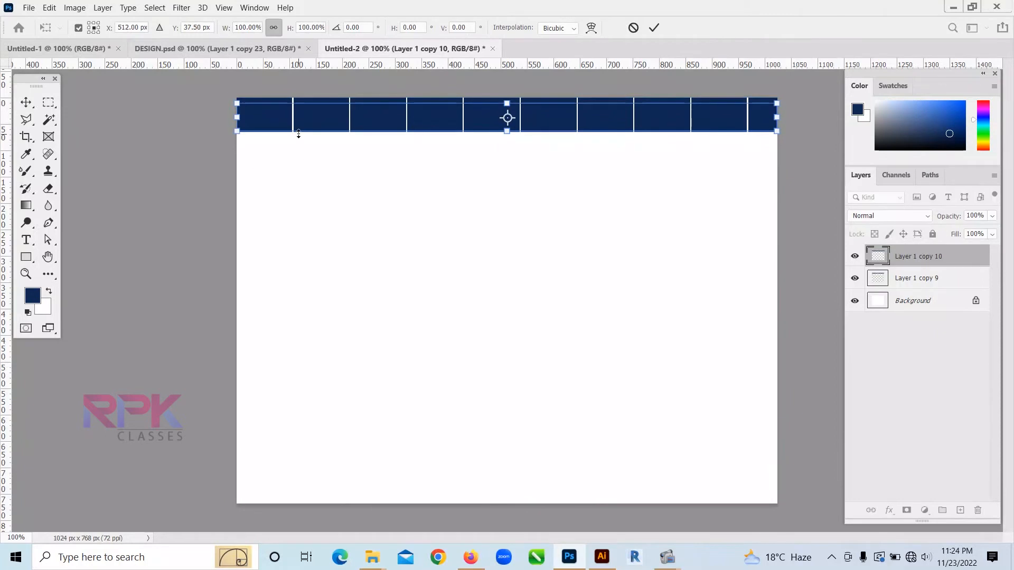
{"action": "key", "text": "shift+Down"}
{"action": "key", "text": "shift+Down"}
{"action": "key", "text": "shift+Down"}
{"action": "key", "text": "shift+Down"}
{"action": "key", "text": "shift+Down"}
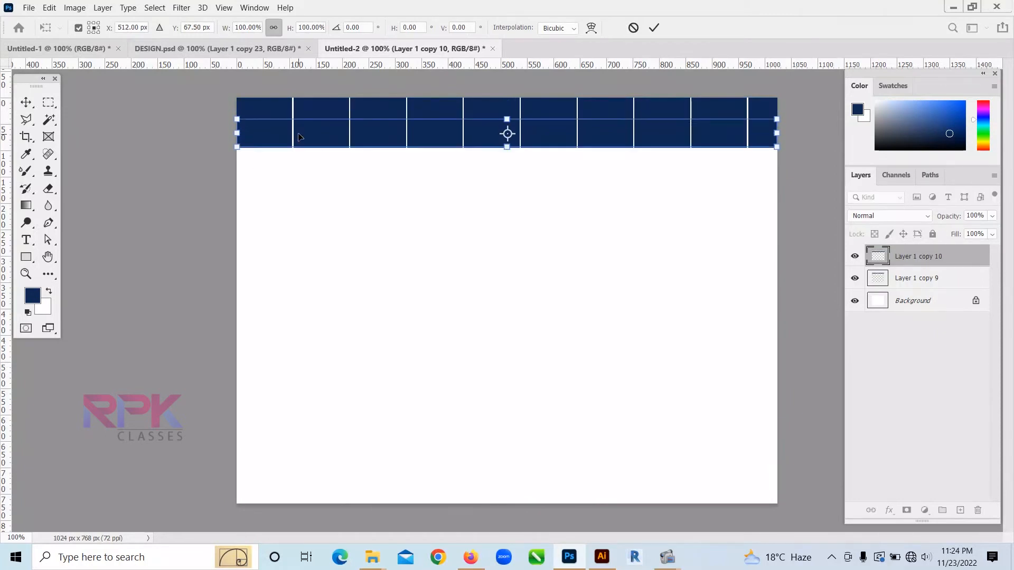
{"action": "key", "text": "Up"}
{"action": "key", "text": "Up"}
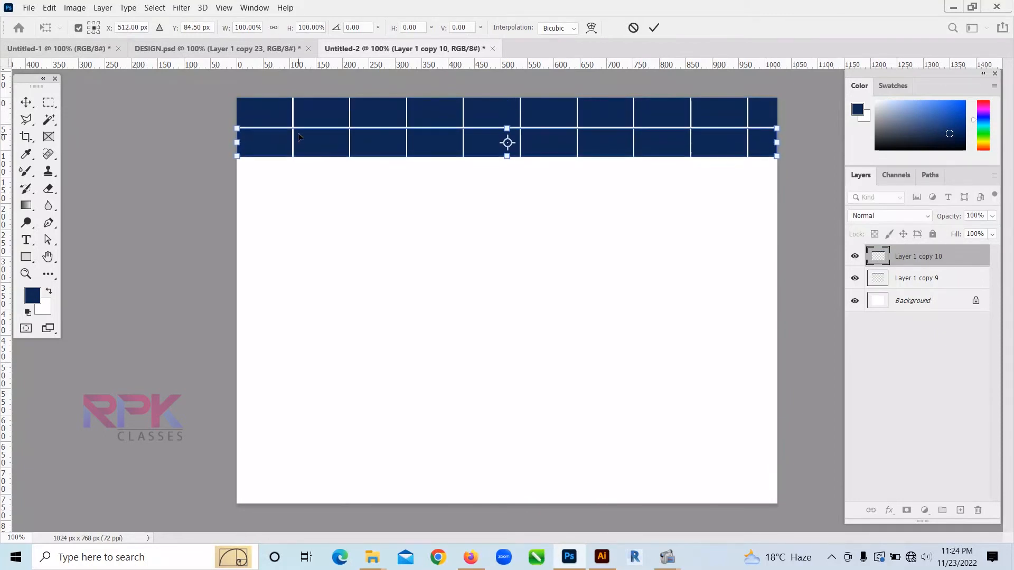
{"action": "key", "text": "Return"}
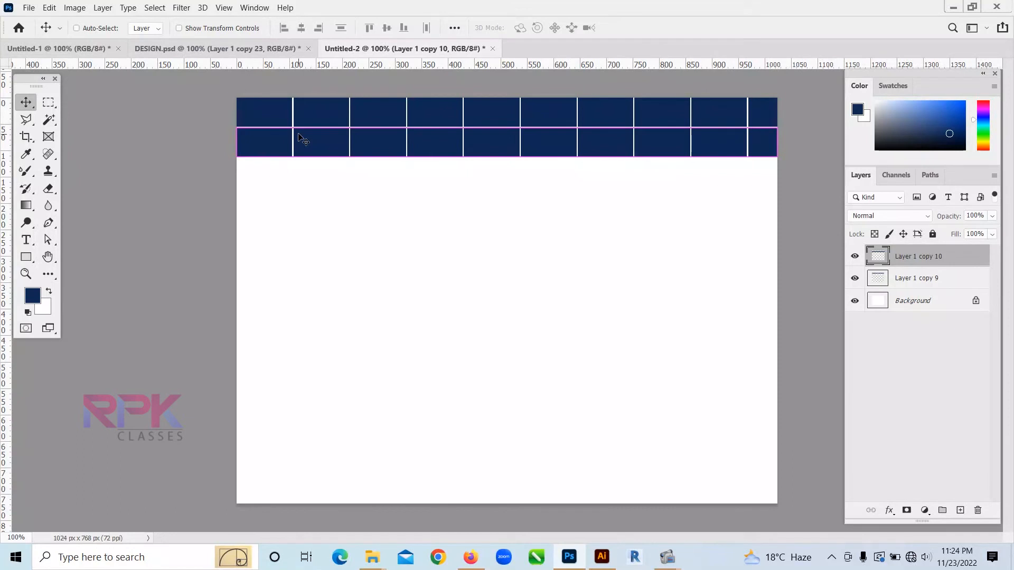
Repeat the duplicating transform twelve times so the rows of rectangles cover the whole canvas down to its lower edge.
{"action": "key", "text": "ctrl+shift+alt+t"}
{"action": "key", "text": "ctrl+shift+alt+t"}
{"action": "key", "text": "ctrl+shift+alt+t"}
{"action": "key", "text": "ctrl+shift+alt+t"}
{"action": "key", "text": "ctrl+shift+alt+t"}
{"action": "key", "text": "ctrl+shift+alt+t"}
{"action": "key", "text": "ctrl+shift+alt+t"}
{"action": "key", "text": "ctrl+shift+alt+t"}
{"action": "key", "text": "ctrl+shift+alt+t"}
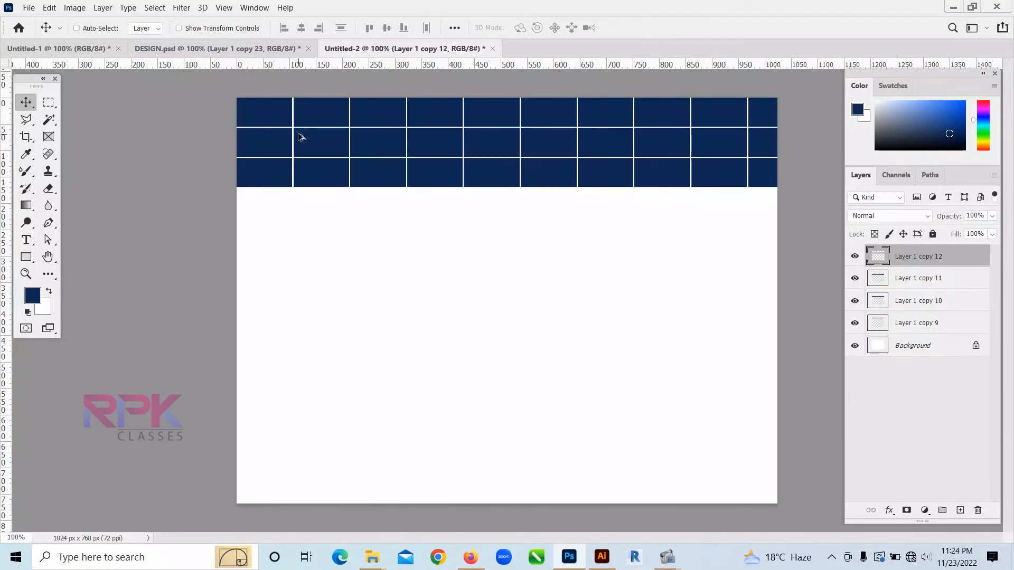
{"action": "key", "text": "ctrl+shift+alt+t"}
{"action": "key", "text": "ctrl+shift+alt+t"}
{"action": "key", "text": "ctrl+shift+alt+t"}
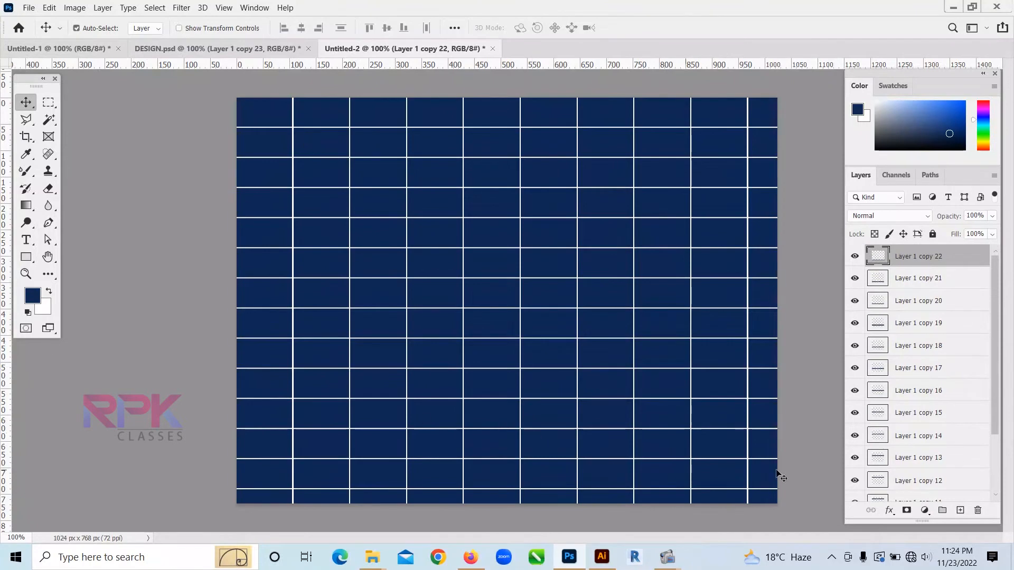
Select every second row layer, starting with the uppermost row on the canvas, and flip those rows horizontally to stagger the rectangles like bricks.
{"action": "scroll", "coordinate": [950, 410], "scroll_direction": "down", "scroll_amount": 4}
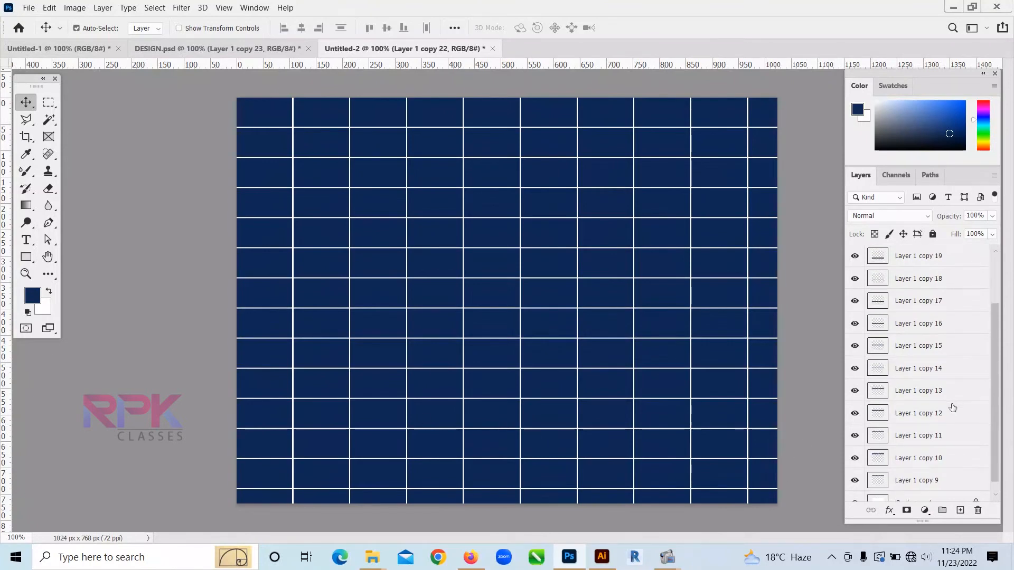
{"action": "left_click", "coordinate": [924, 468], "text": "ctrl"}
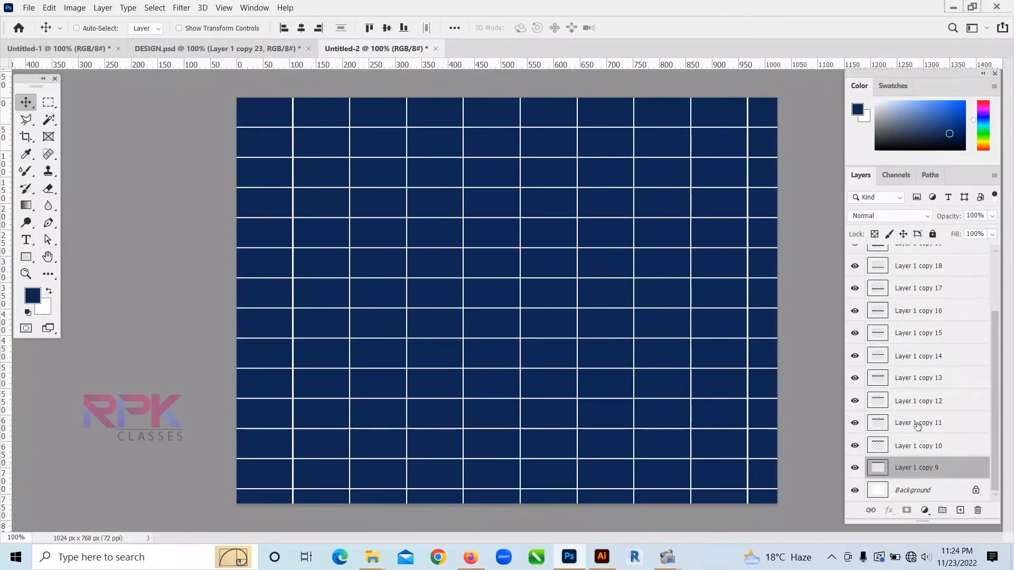
{"action": "left_click", "coordinate": [917, 425], "text": "ctrl"}
{"action": "left_click", "coordinate": [912, 379], "text": "ctrl"}
{"action": "left_click", "coordinate": [911, 334], "text": "ctrl"}
{"action": "left_click", "coordinate": [914, 293], "text": "ctrl"}
{"action": "scroll", "coordinate": [934, 342], "scroll_direction": "up", "scroll_amount": 3}
{"action": "left_click", "coordinate": [920, 324], "text": "ctrl"}
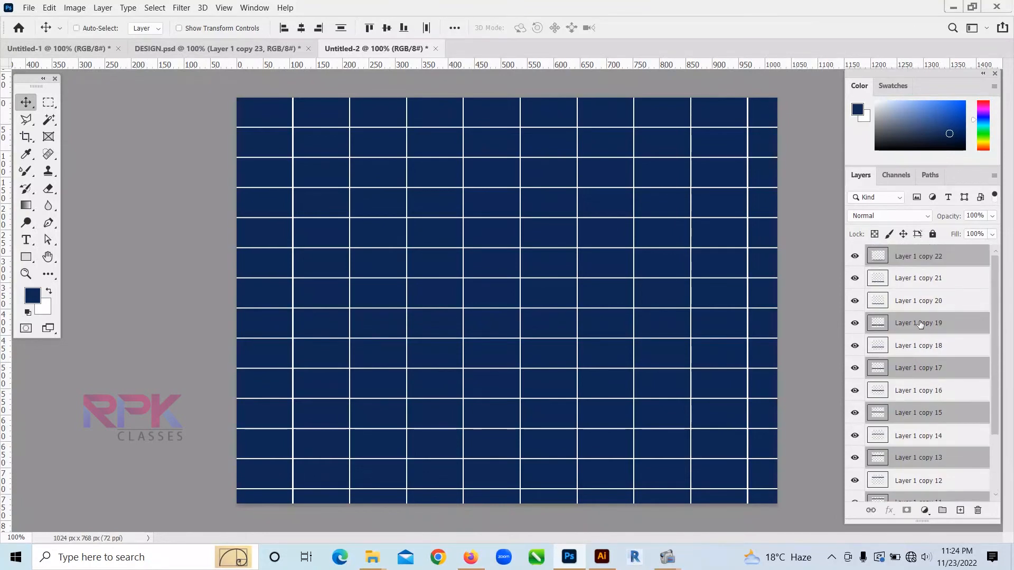
{"action": "left_click", "coordinate": [919, 285], "text": "ctrl"}
{"action": "left_click", "coordinate": [920, 260], "text": "ctrl"}
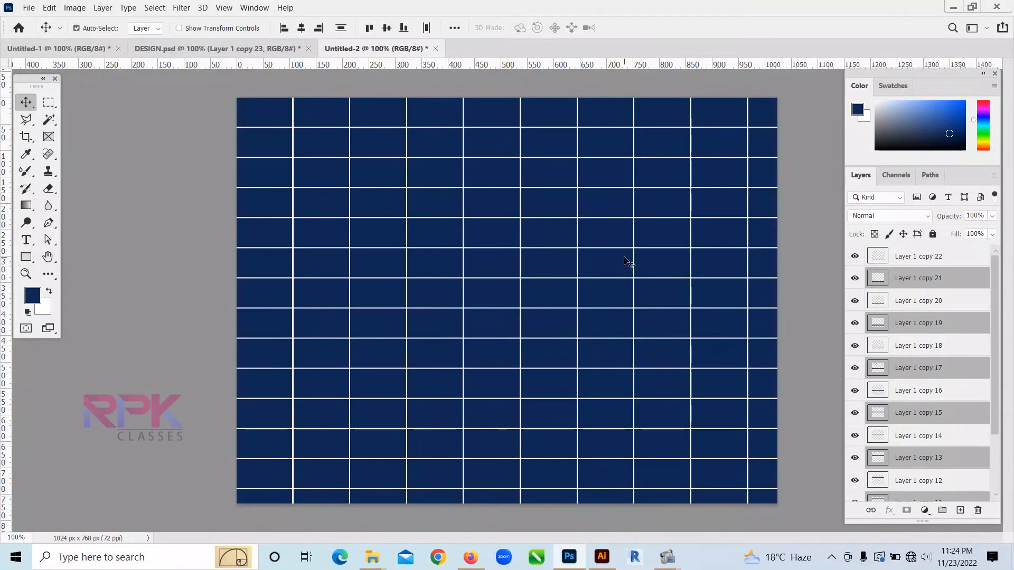
{"action": "key", "text": "ctrl+t"}
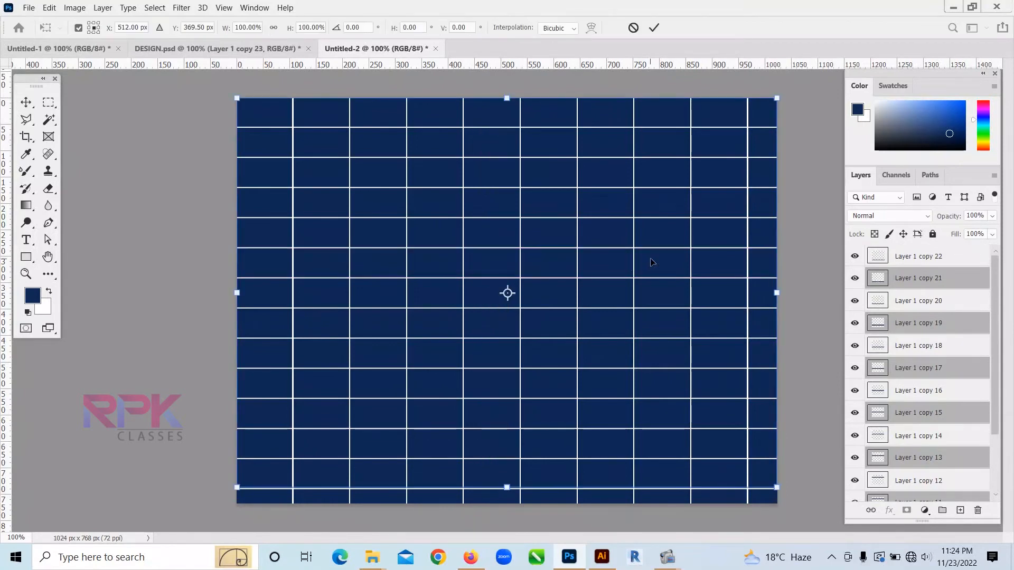
{"action": "right_click", "coordinate": [631, 148]}
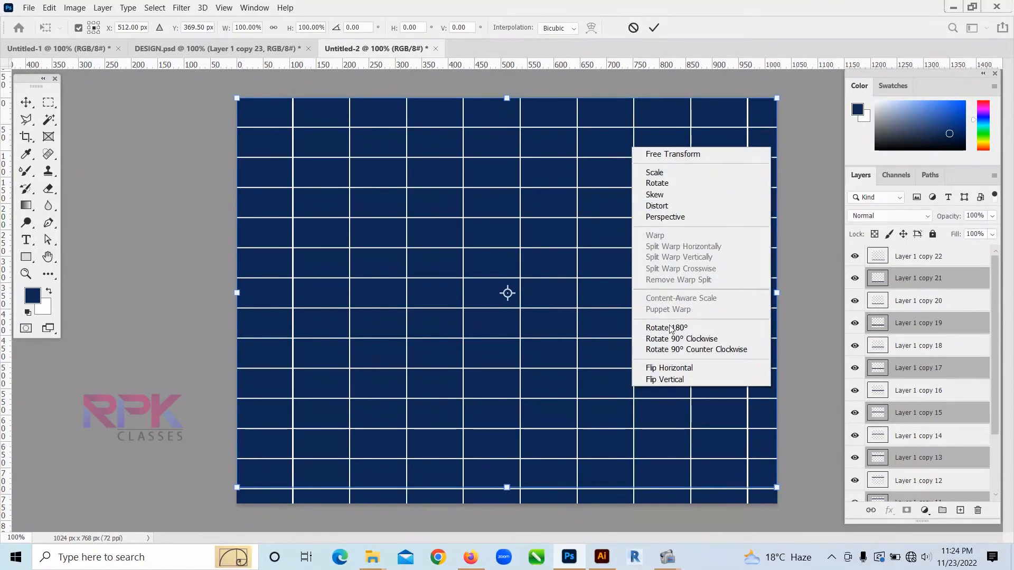
{"action": "left_click", "coordinate": [683, 373]}
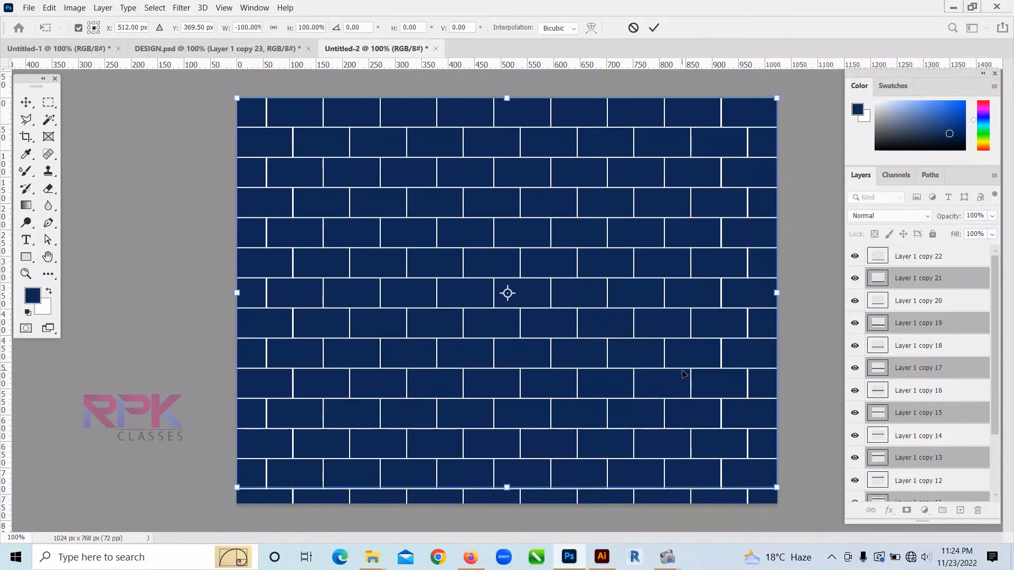
{"action": "key", "text": "Return"}
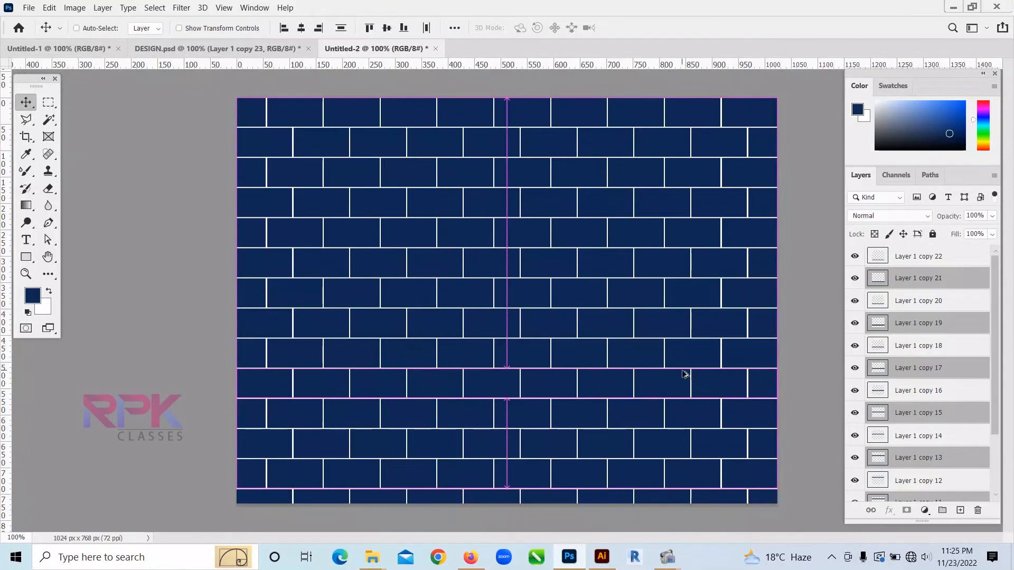
Merge all the brick row layers into one and shift its hue to -165 with Hue/Saturation.
{"action": "key", "text": "ctrl+alt+a"}
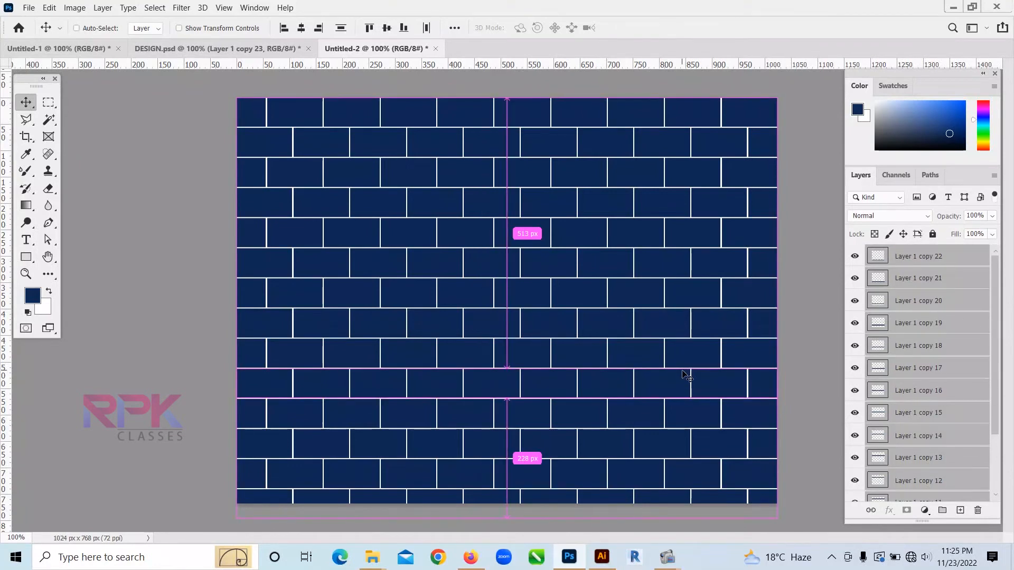
{"action": "key", "text": "ctrl+e"}
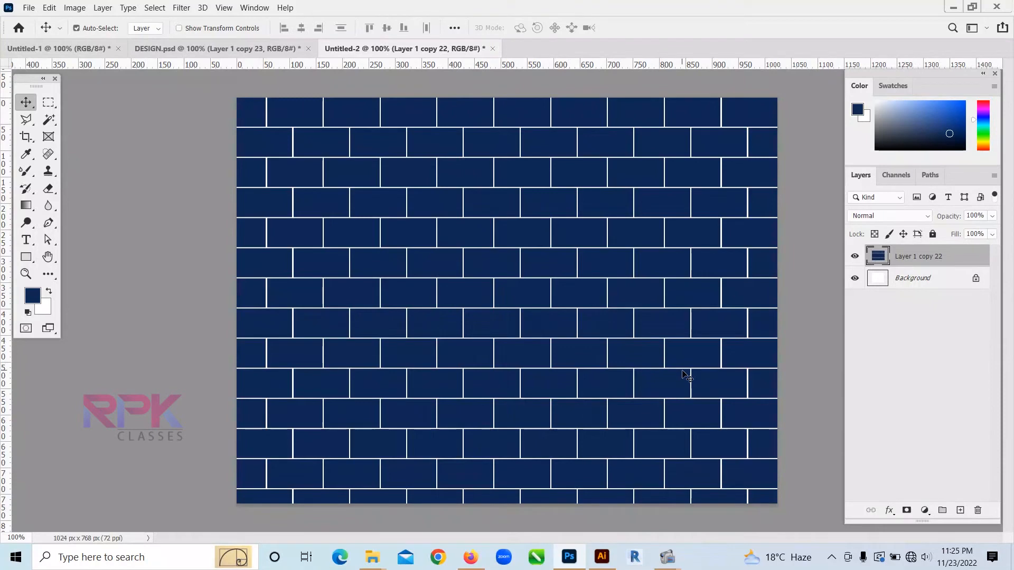
{"action": "key", "text": "ctrl+u"}
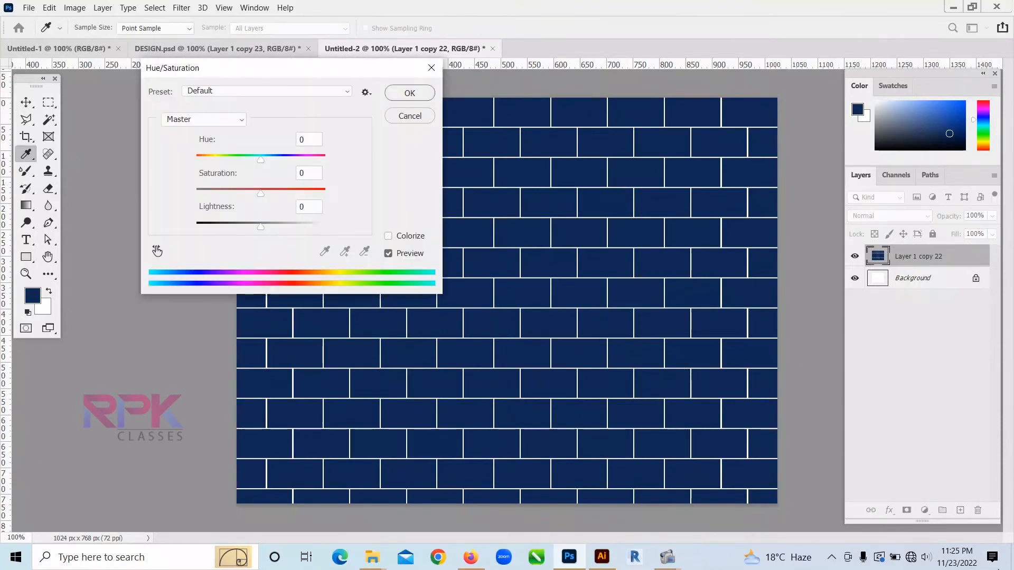
{"action": "left_click_drag", "start_coordinate": [259, 159], "coordinate": [201, 159]}
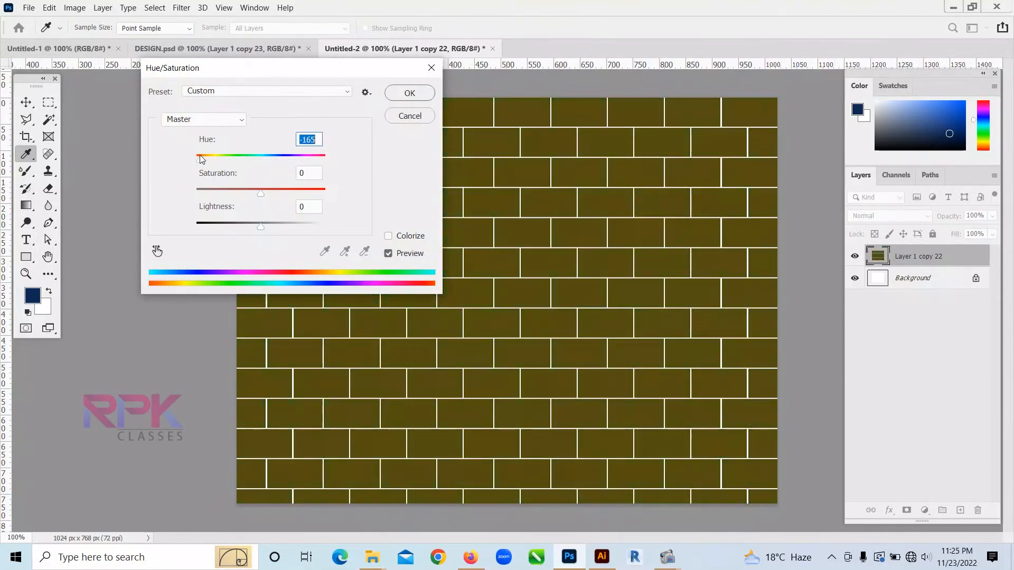
{"action": "left_click", "coordinate": [409, 93]}
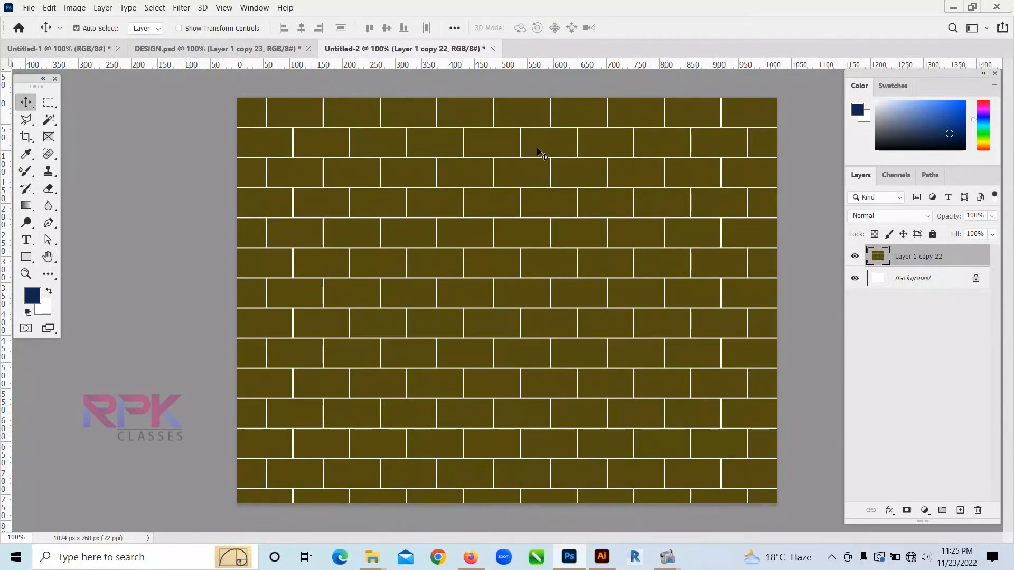
{"action": "left_click", "coordinate": [217, 49]}
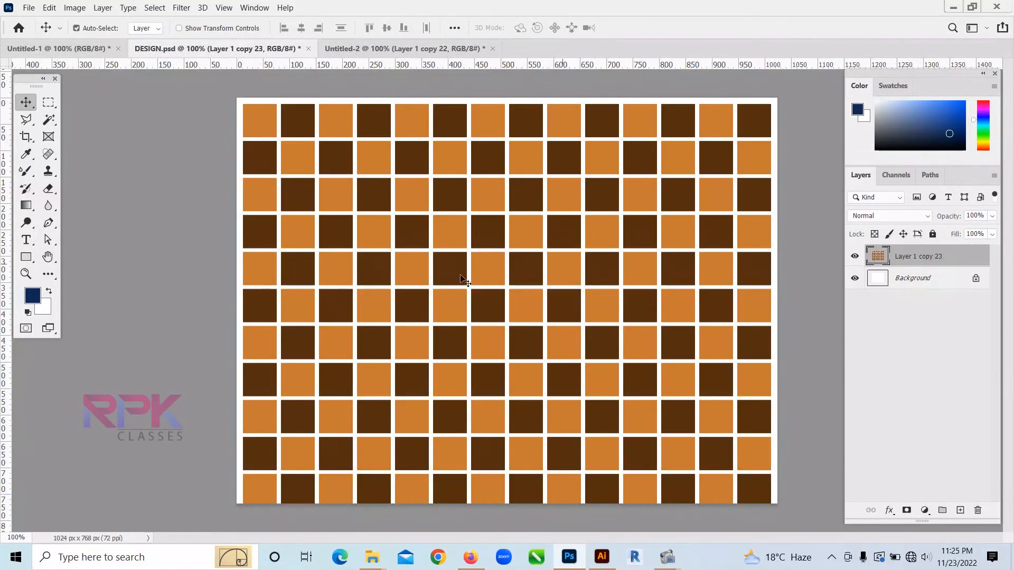
{"action": "left_click", "coordinate": [366, 50]}
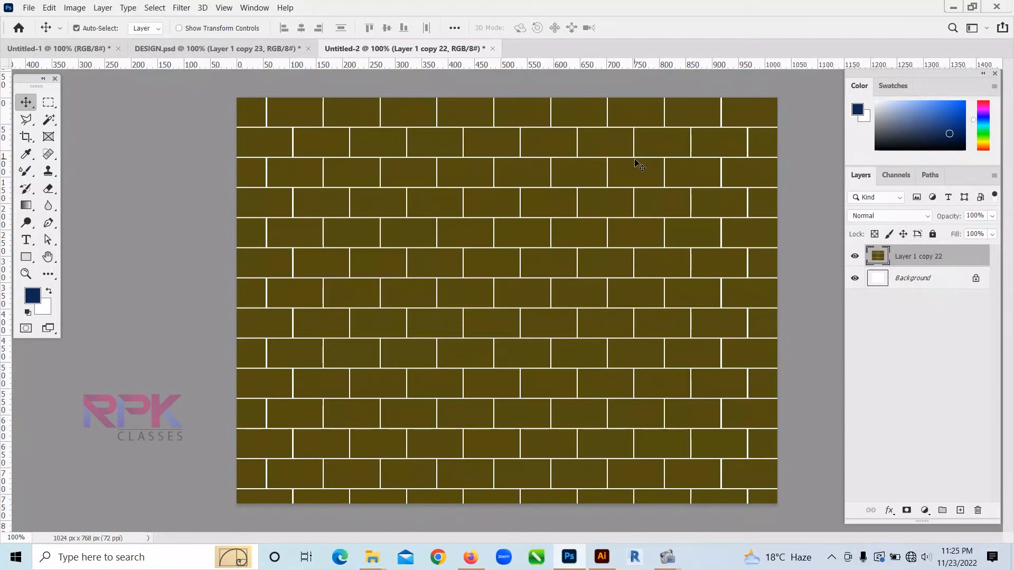
Create a new document from the Web Minimum preset (1024 x 768 px at 72 ppi) and add an empty layer.
{"action": "left_click", "coordinate": [29, 8]}
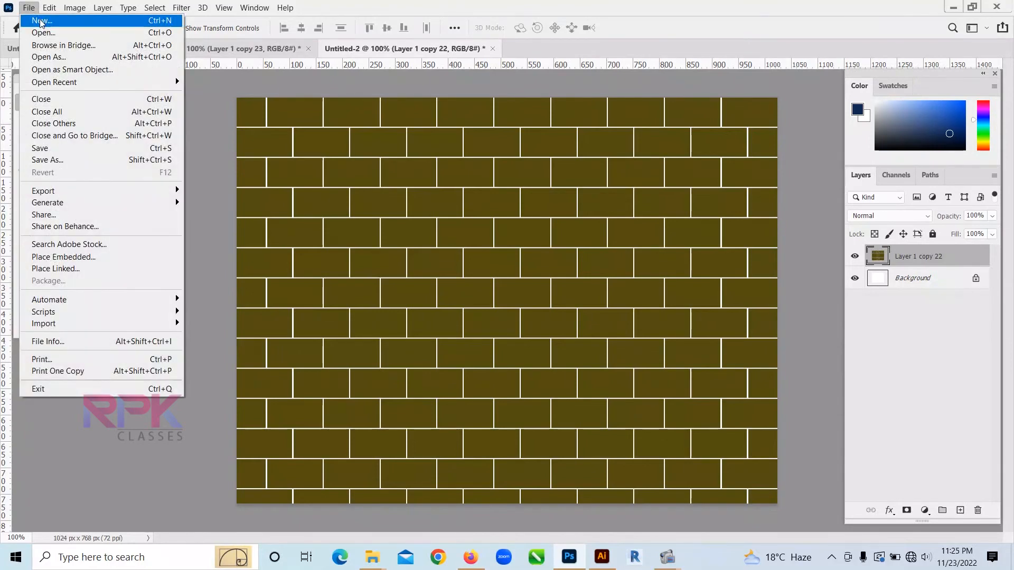
{"action": "left_click", "coordinate": [41, 21]}
{"action": "left_click", "coordinate": [397, 51]}
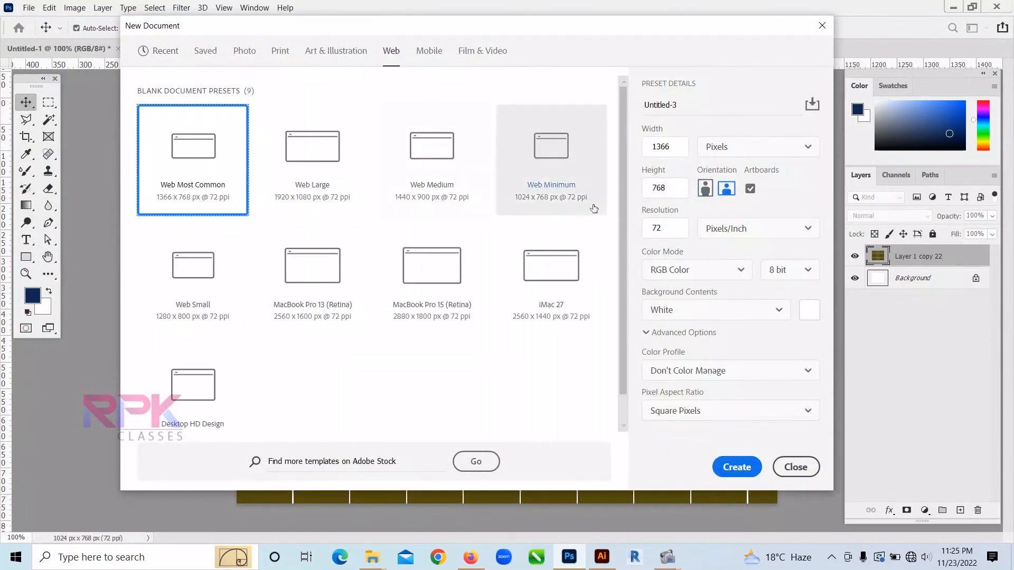
{"action": "left_click", "coordinate": [528, 200]}
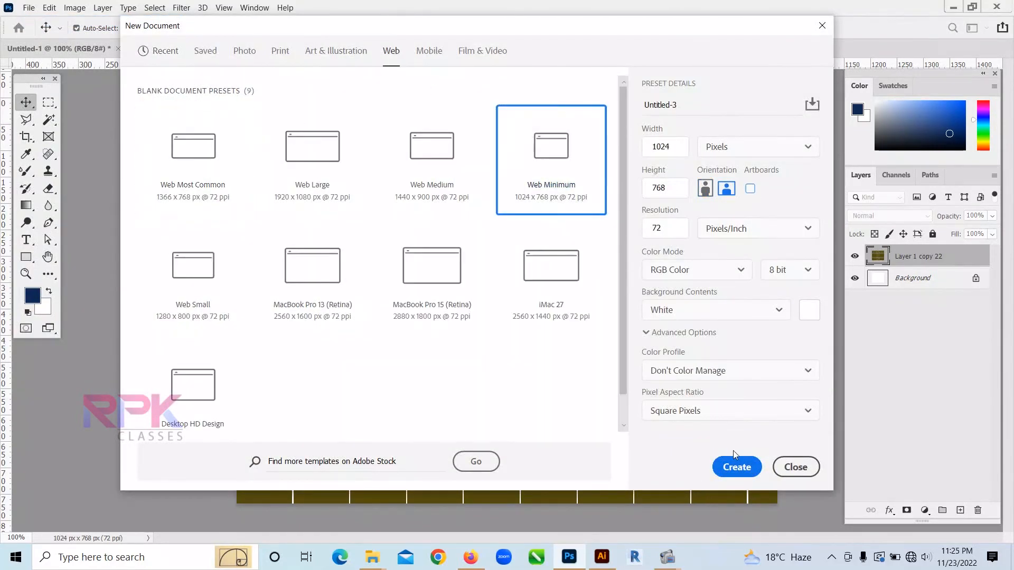
{"action": "left_click", "coordinate": [737, 469]}
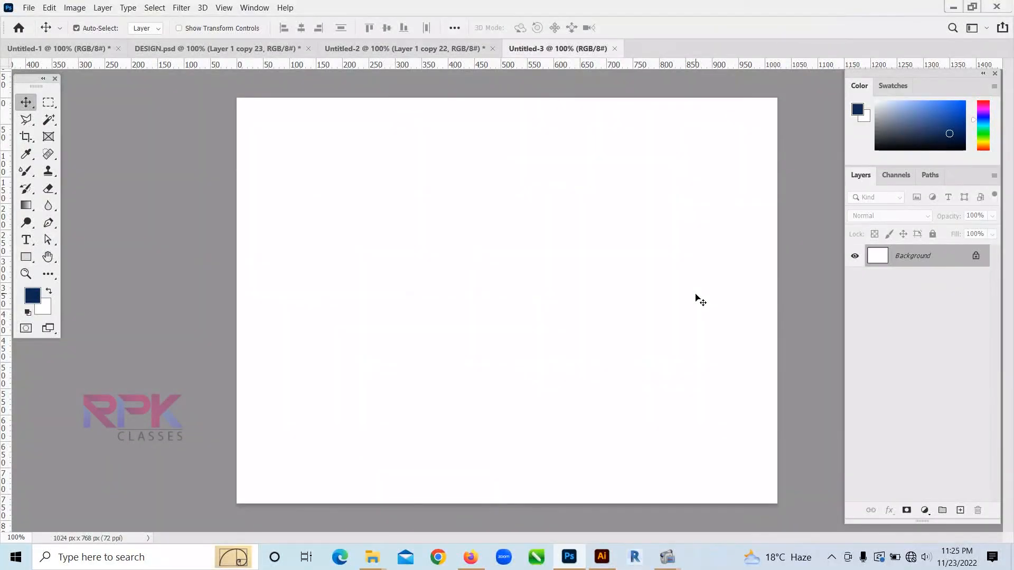
{"action": "key", "text": "ctrl+shift+alt+n"}
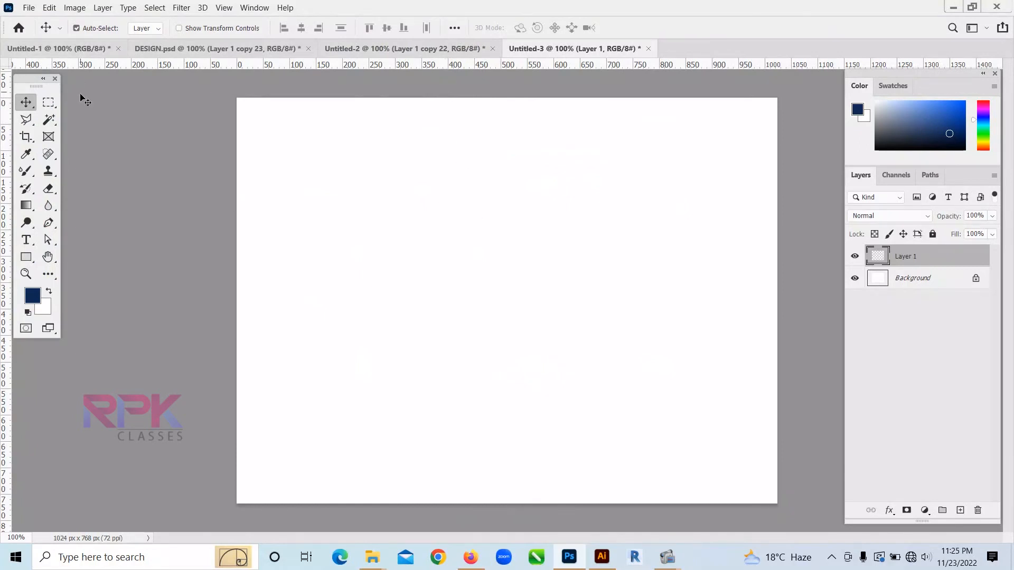
Make a small square selection, fill it with bright blue, deselect it and move the square close to the canvas's upper-left corner.
{"action": "left_click", "coordinate": [48, 103]}
{"action": "left_click_drag", "start_coordinate": [256, 112], "coordinate": [297, 154]}
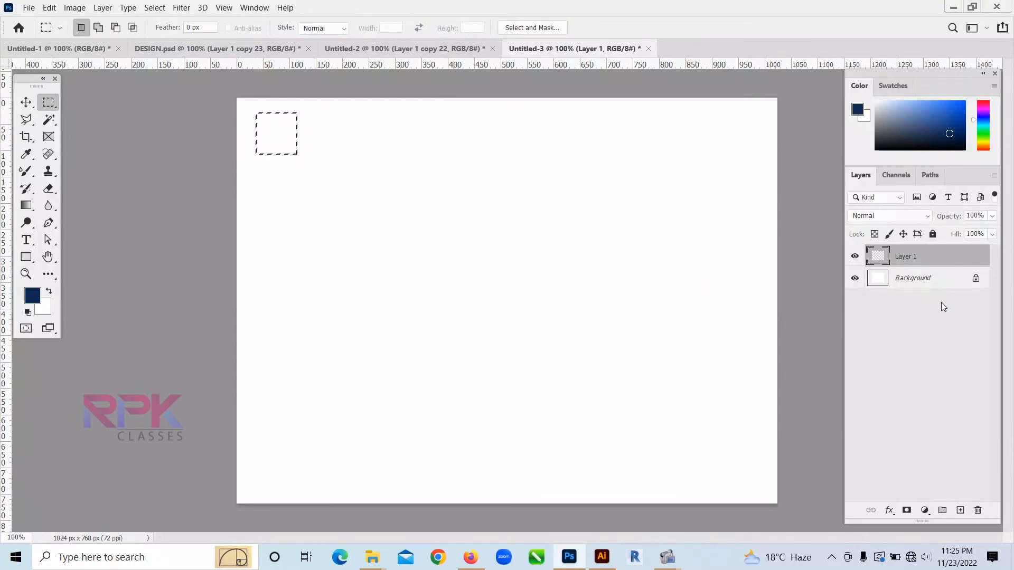
{"action": "left_click", "coordinate": [949, 104]}
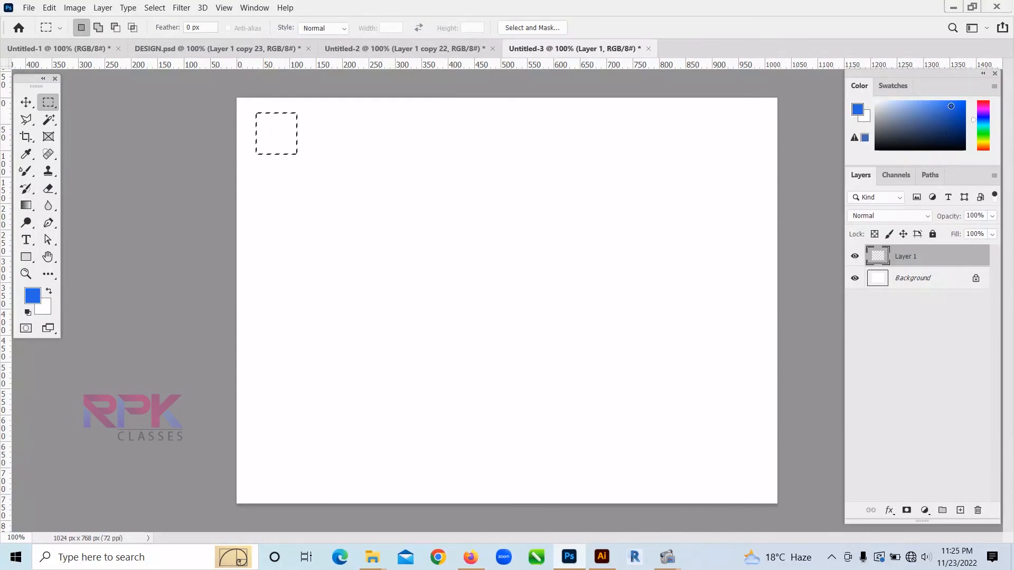
{"action": "key", "text": "alt+BackSpace"}
{"action": "key", "text": "ctrl+d"}
{"action": "key", "text": "v"}
{"action": "mouse_move", "coordinate": [274, 121]}
{"action": "left_mouse_down"}
{"action": "mouse_move", "coordinate": [253, 106]}
{"action": "mouse_move", "coordinate": [262, 113]}
{"action": "left_mouse_up"}
{"action": "key", "text": "ctrl"}
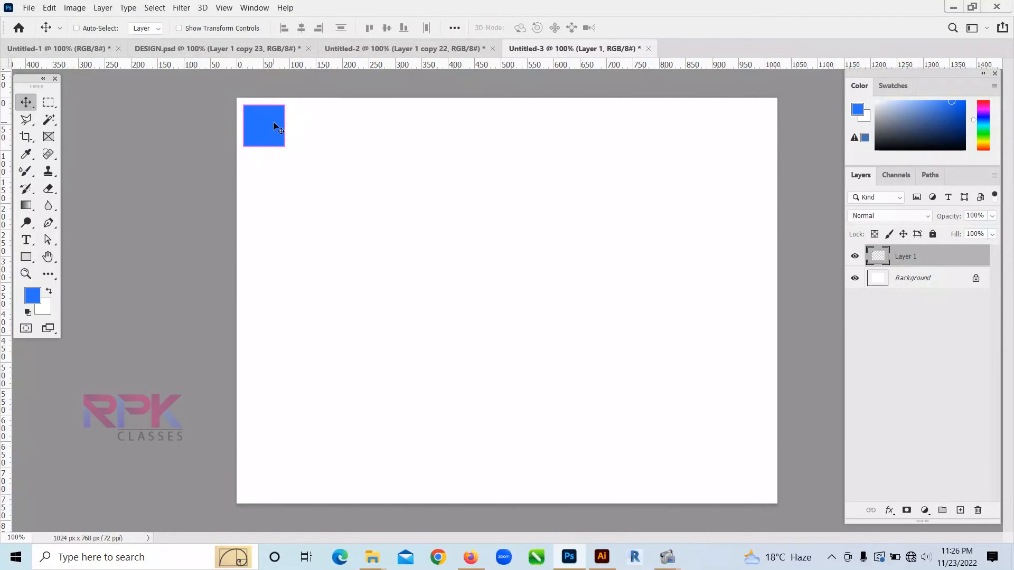
Duplicate the blue square and scale the copy to 82.05% width and 84.62% height, keeping its lower-right corner fixed.
{"action": "key", "text": "ctrl+j"}
{"action": "key", "text": "ctrl+t"}
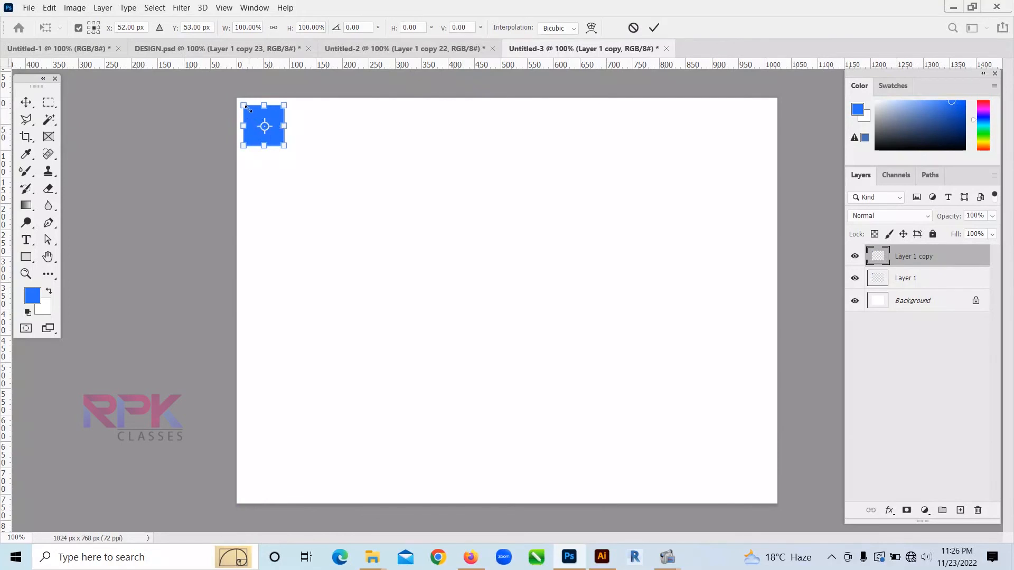
{"action": "left_click_drag", "start_coordinate": [250, 109], "coordinate": [252, 112]}
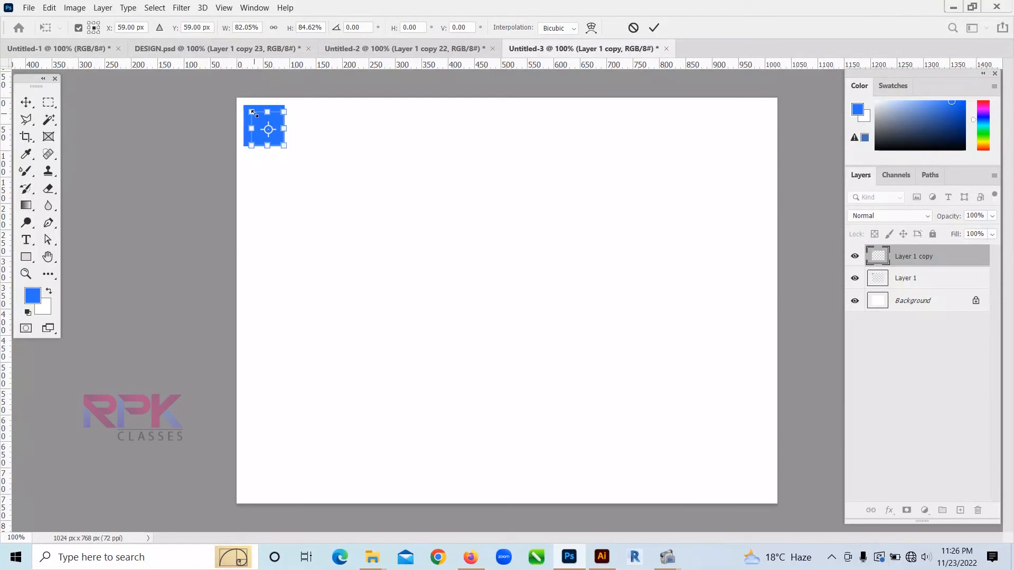
{"action": "key", "text": "Return"}
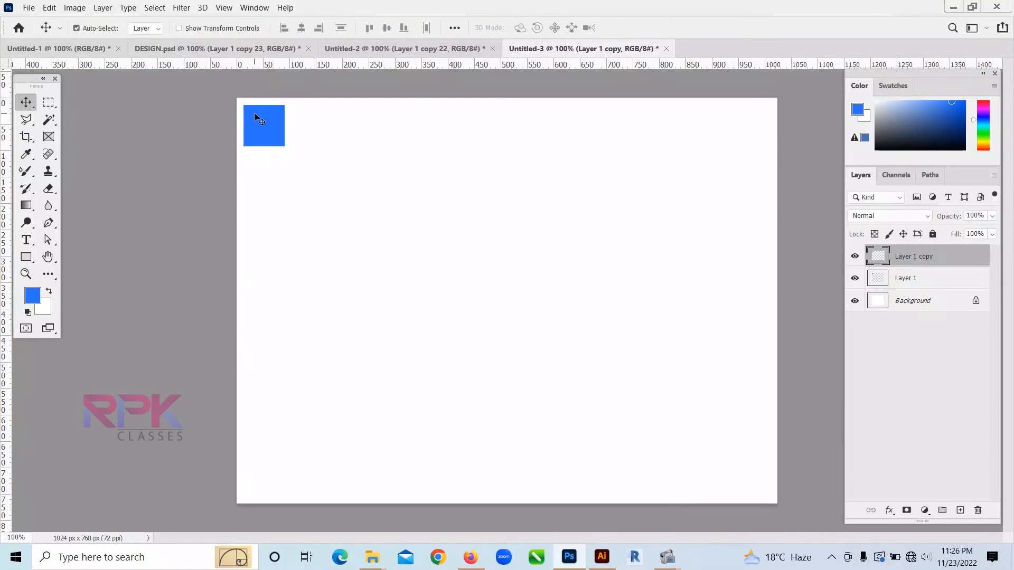
Repeat the duplicating transform three times to nest progressively smaller squares in the lower-right corner.
{"action": "key", "text": "ctrl"}
{"action": "key", "text": "ctrl+j"}
{"action": "key", "text": "ctrl+j"}
{"action": "key", "text": "ctrl+j"}
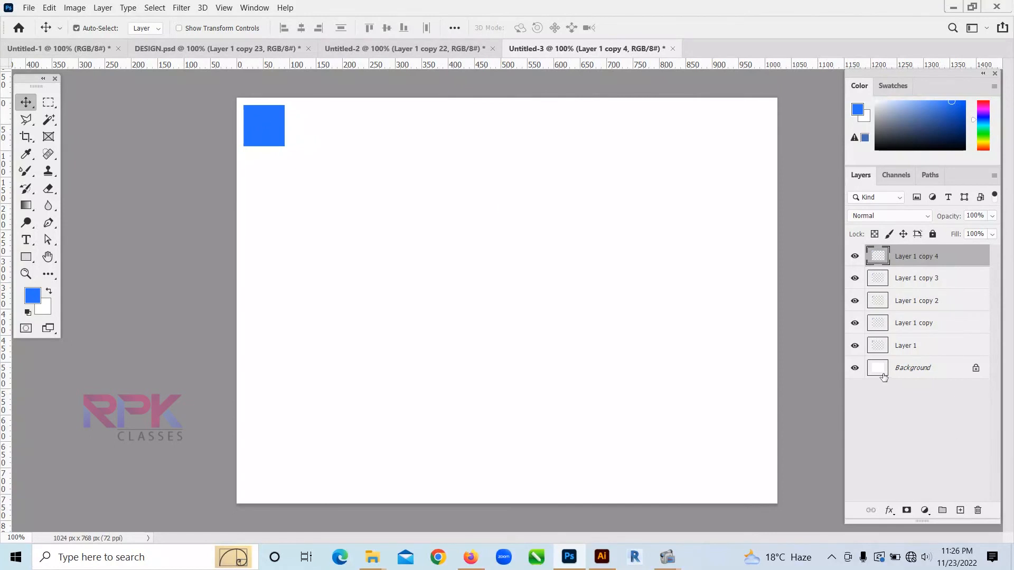
Shift the hue of the largest square, on Layer 1, to +14 with Hue/Saturation.
{"action": "left_click", "coordinate": [923, 345]}
{"action": "key", "text": "ctrl+u"}
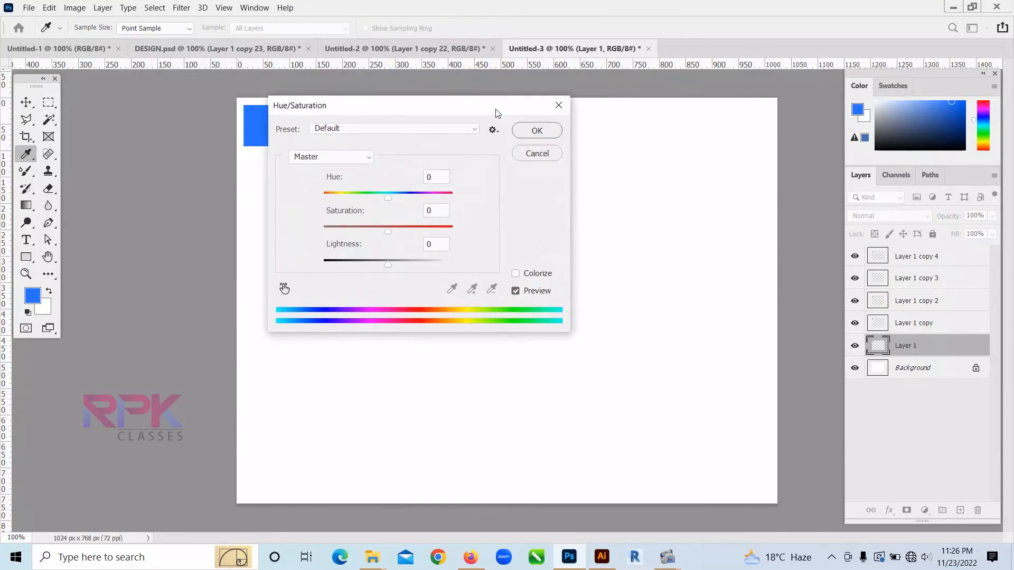
{"action": "left_click_drag", "start_coordinate": [496, 112], "coordinate": [600, 101]}
{"action": "mouse_move", "coordinate": [555, 188]}
{"action": "left_mouse_down"}
{"action": "mouse_move", "coordinate": [576, 188]}
{"action": "mouse_move", "coordinate": [566, 186]}
{"action": "left_mouse_up"}
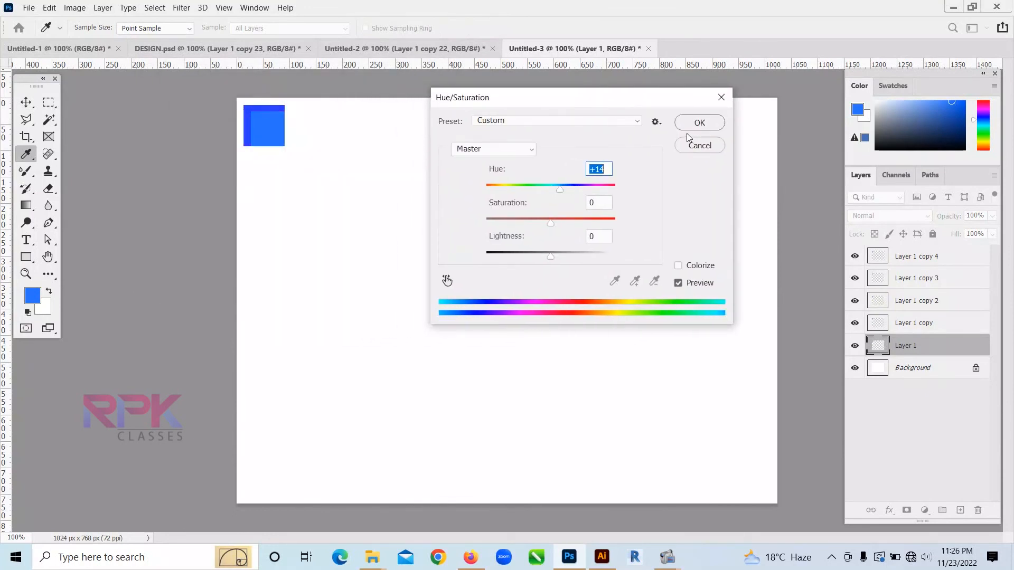
{"action": "left_click", "coordinate": [699, 122]}
Shift the hue of the second-largest square, on Layer 1 copy, to +107 with Hue/Saturation.
{"action": "left_click", "coordinate": [912, 329]}
{"action": "key", "text": "ctrl+u"}
{"action": "left_click_drag", "start_coordinate": [553, 191], "coordinate": [596, 189]}
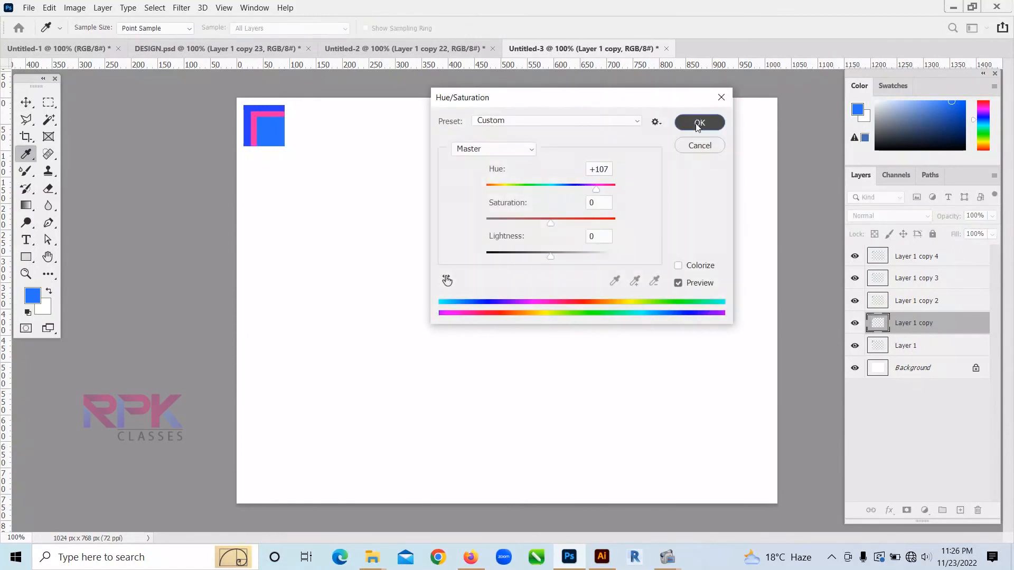
{"action": "left_click", "coordinate": [699, 123]}
Shift the hue of the middle square, on Layer 1 copy 2, to -27 with Hue/Saturation.
{"action": "left_click", "coordinate": [928, 302]}
{"action": "key", "text": "ctrl+u"}
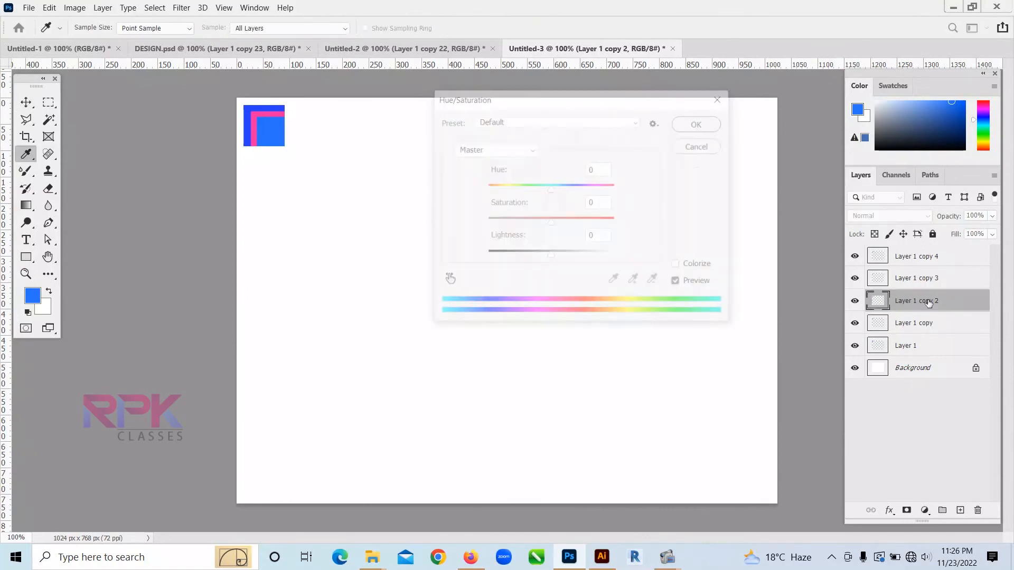
{"action": "left_click_drag", "start_coordinate": [554, 192], "coordinate": [534, 180]}
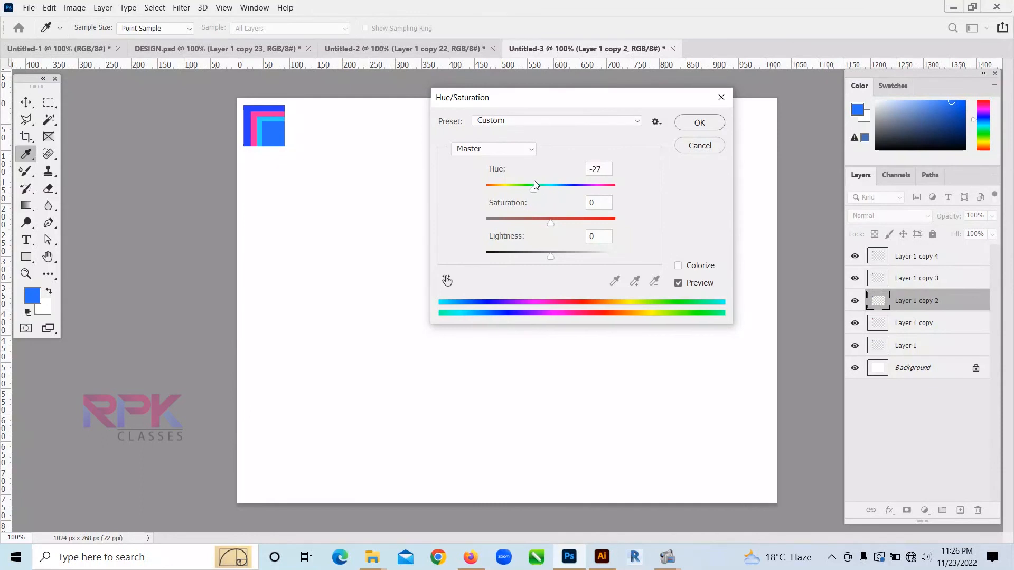
{"action": "left_click", "coordinate": [680, 128]}
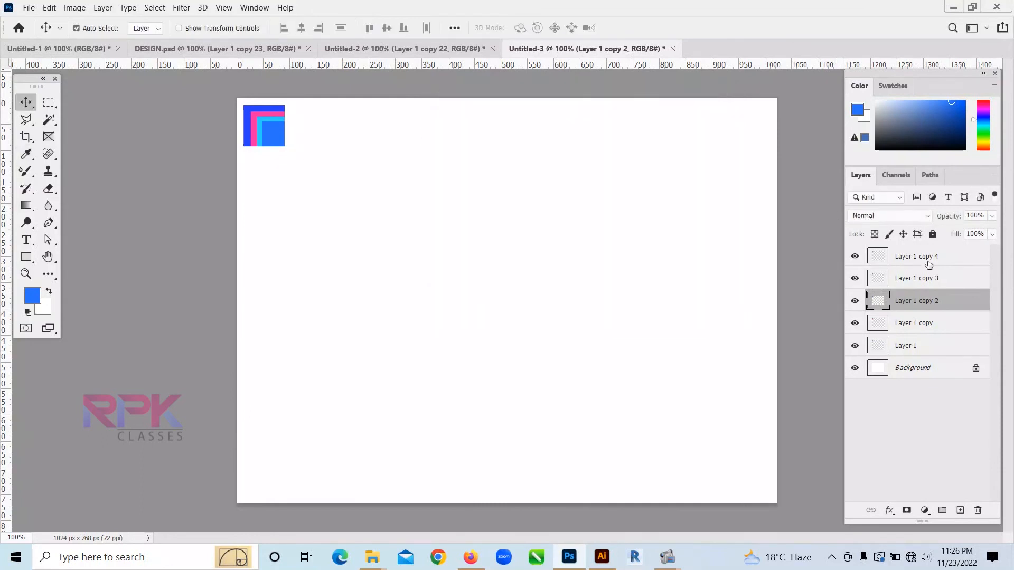
Shift the hue of the second-smallest square, on Layer 1 copy 3, to -43 with Hue/Saturation.
{"action": "left_click", "coordinate": [930, 279]}
{"action": "key", "text": "ctrl+u"}
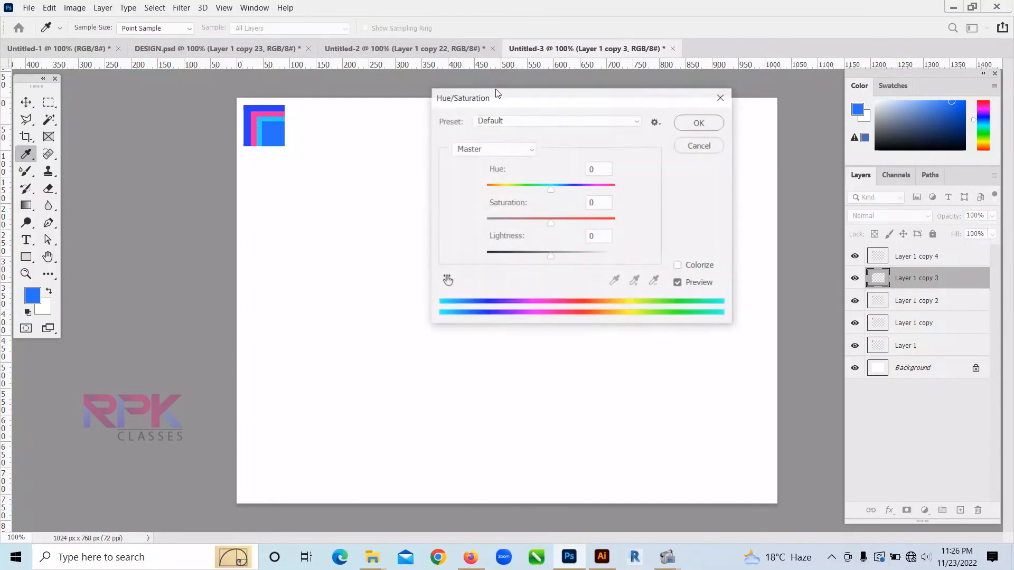
{"action": "mouse_move", "coordinate": [532, 185]}
{"action": "left_mouse_down"}
{"action": "mouse_move", "coordinate": [516, 185]}
{"action": "mouse_move", "coordinate": [524, 188]}
{"action": "left_mouse_up"}
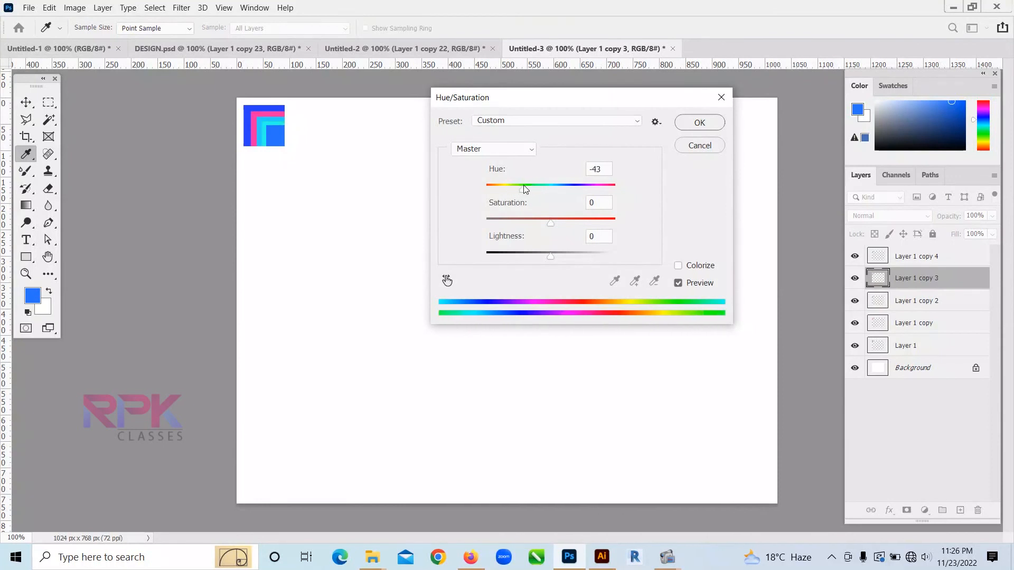
{"action": "left_click", "coordinate": [697, 123]}
Shift the hue of the smallest square, on Layer 1 copy 4, to +147 with Hue/Saturation.
{"action": "left_click", "coordinate": [932, 258]}
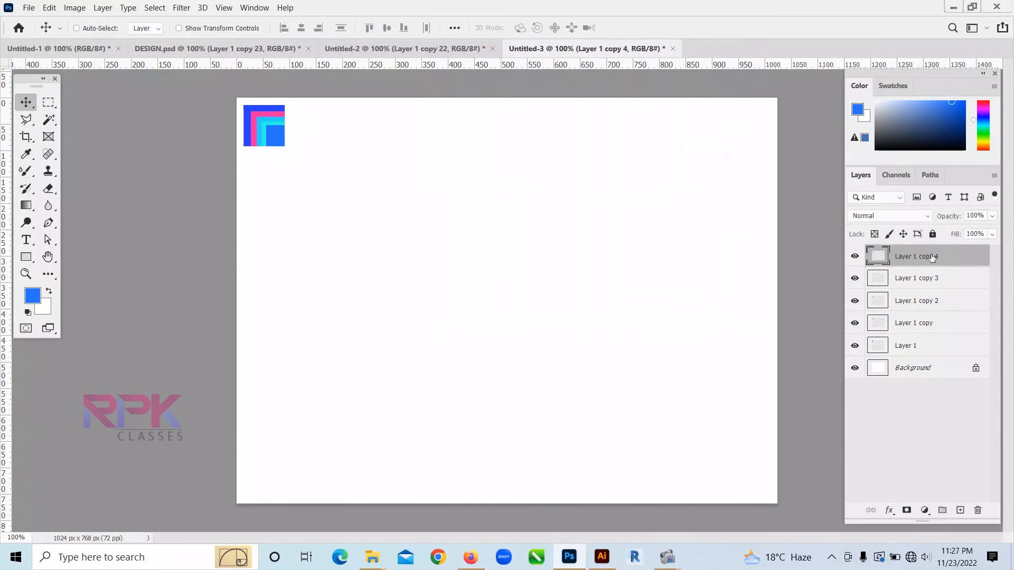
{"action": "key", "text": "ctrl+u"}
{"action": "left_click", "coordinate": [606, 185]}
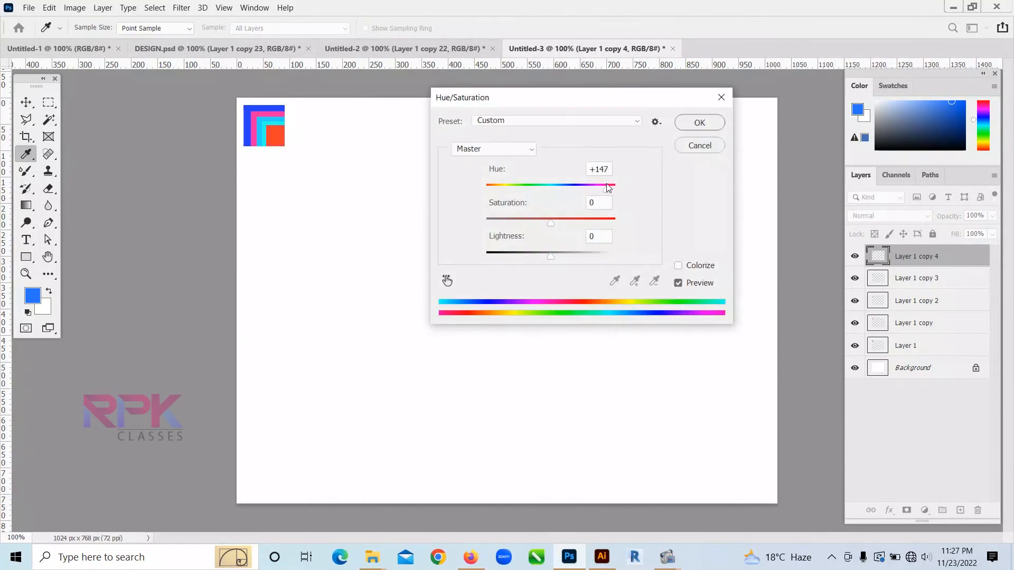
{"action": "left_click", "coordinate": [700, 124]}
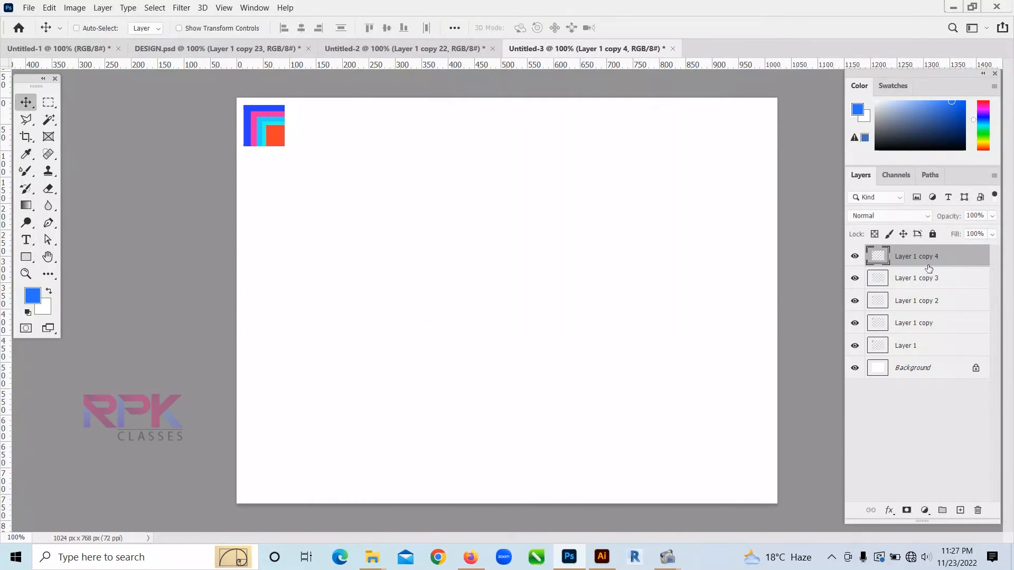
Merge the five nested square layers into one and move the motif slightly down and to the right.
{"action": "key", "text": "ctrl+alt+a"}
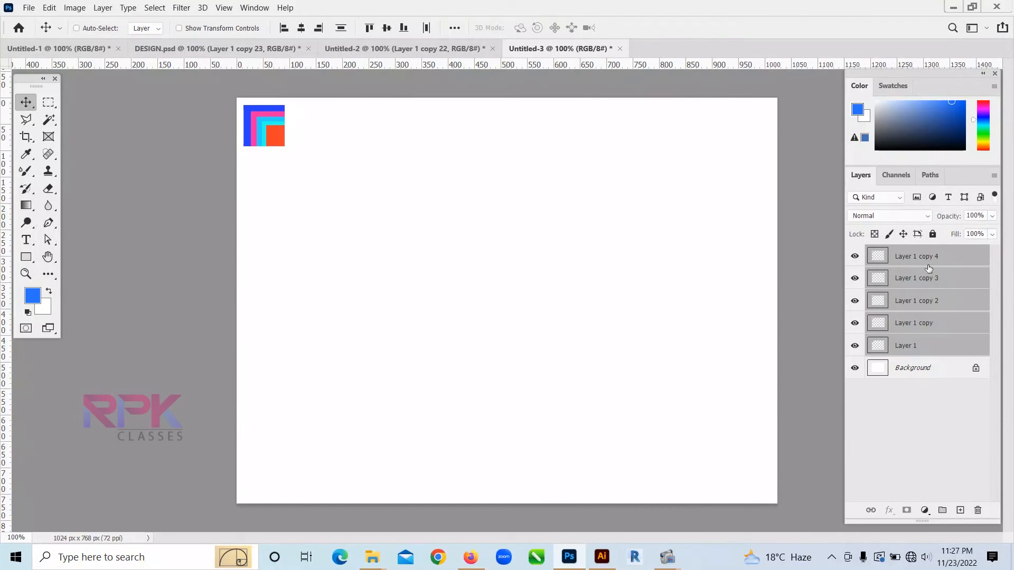
{"action": "key", "text": "ctrl+e"}
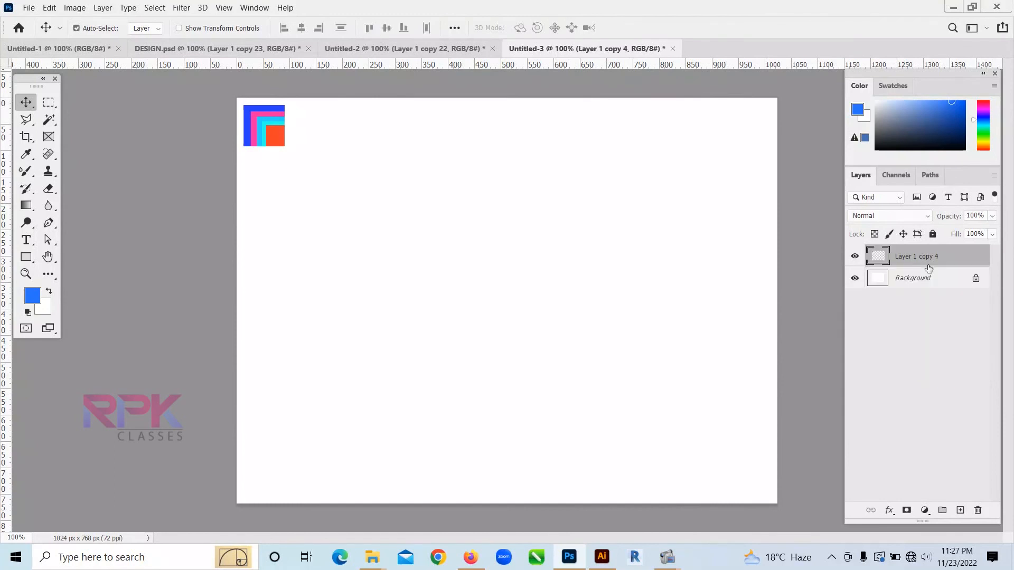
{"action": "left_click_drag", "start_coordinate": [266, 122], "coordinate": [276, 132]}
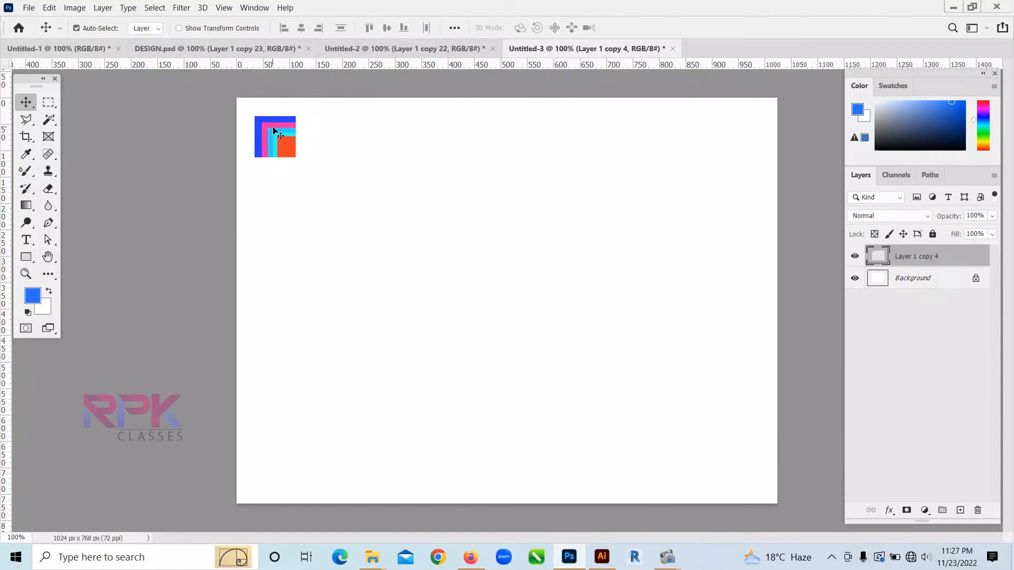
Duplicate the merged square motif twice and hide the original layer.
{"action": "key", "text": "ctrl+j"}
{"action": "key", "text": "ctrl+j"}
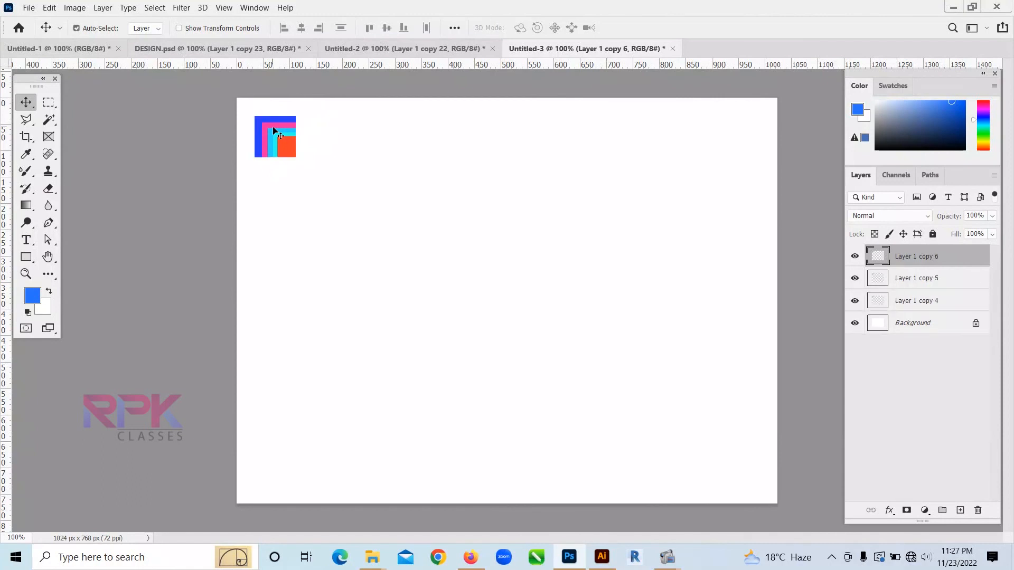
{"action": "left_click", "coordinate": [854, 300]}
Transform the uppermost copy so it meets the motif's lower-right corner diagonally, scaled to 85.90% width and 84.62% height.
{"action": "key", "text": "ctrl+t"}
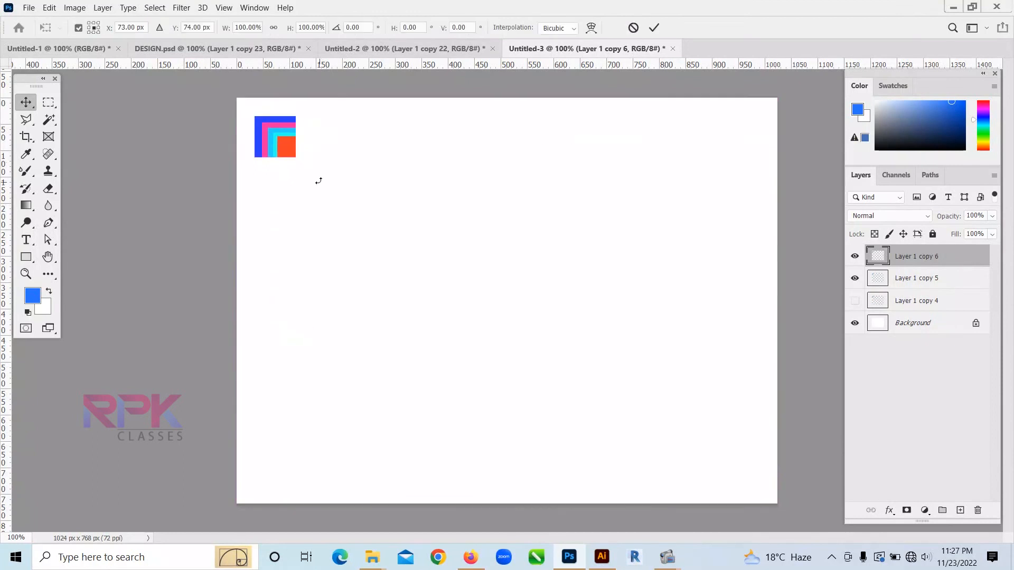
{"action": "left_click_drag", "start_coordinate": [290, 132], "coordinate": [336, 194]}
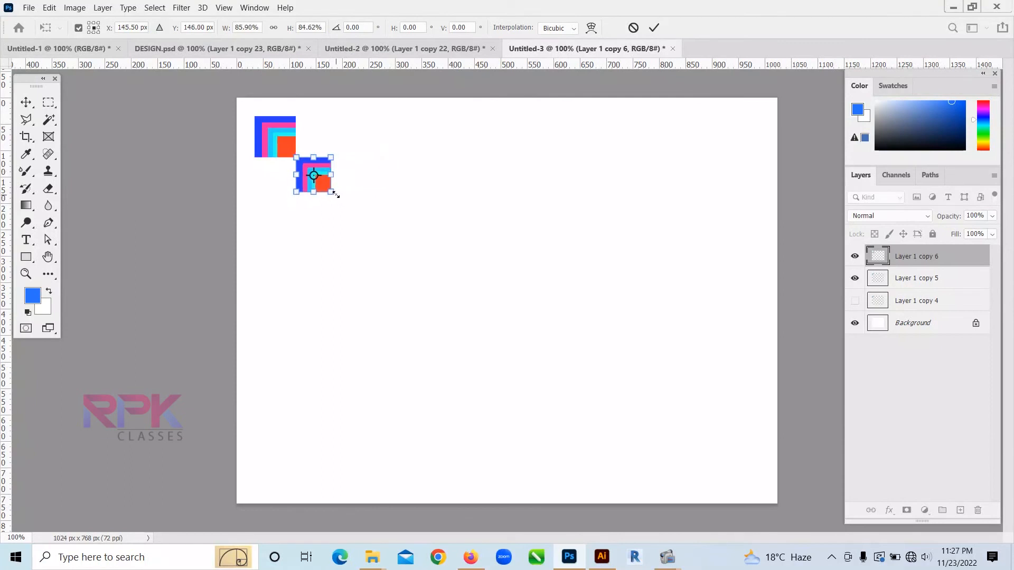
{"action": "key", "text": "Return"}
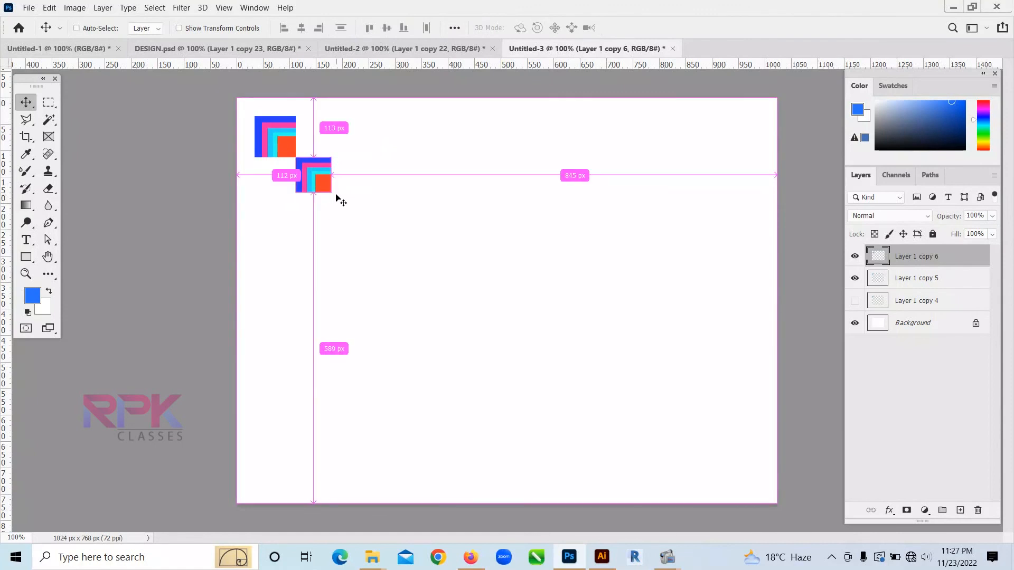
Repeat the duplicating transform ten times to build a diagonal chain of shrinking square motifs.
{"action": "key", "text": "ctrl+alt+shift+t"}
{"action": "key", "text": "ctrl+alt+shift+t"}
{"action": "key", "text": "ctrl+alt+shift+t"}
{"action": "key", "text": "ctrl+alt+shift+t"}
{"action": "key", "text": "ctrl+alt+shift+t"}
{"action": "key", "text": "ctrl+alt+shift+t"}
{"action": "key", "text": "ctrl+alt+shift+t"}
{"action": "key", "text": "ctrl+alt+shift+t"}
{"action": "key", "text": "ctrl+alt+shift+t"}
{"action": "key", "text": "ctrl+alt+shift+t"}
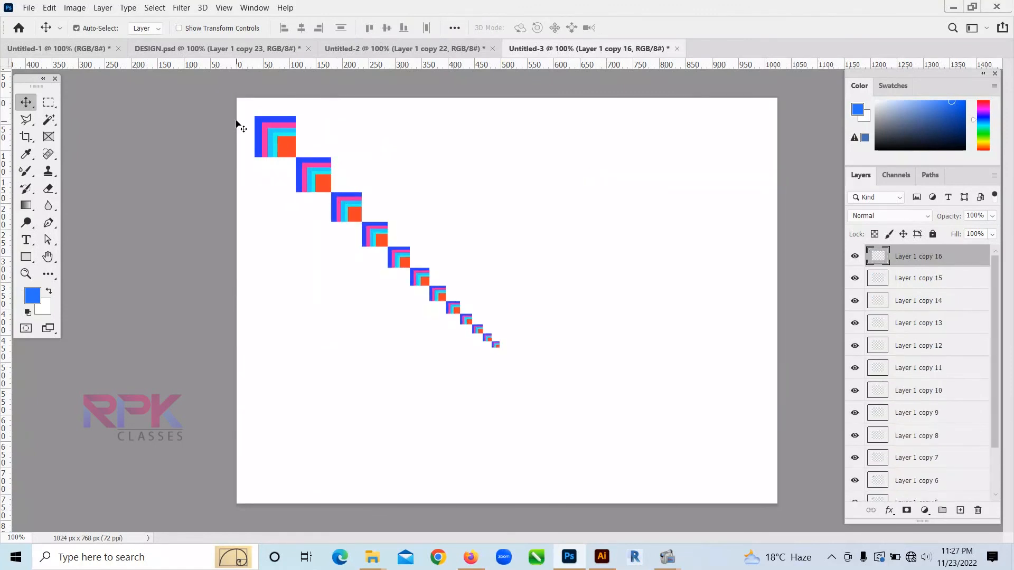
Merge all the visible motif layers, from Layer 1 copy 16 down to Layer 1 copy 5, into one layer.
{"action": "scroll", "coordinate": [920, 416], "scroll_direction": "down", "scroll_amount": 3}
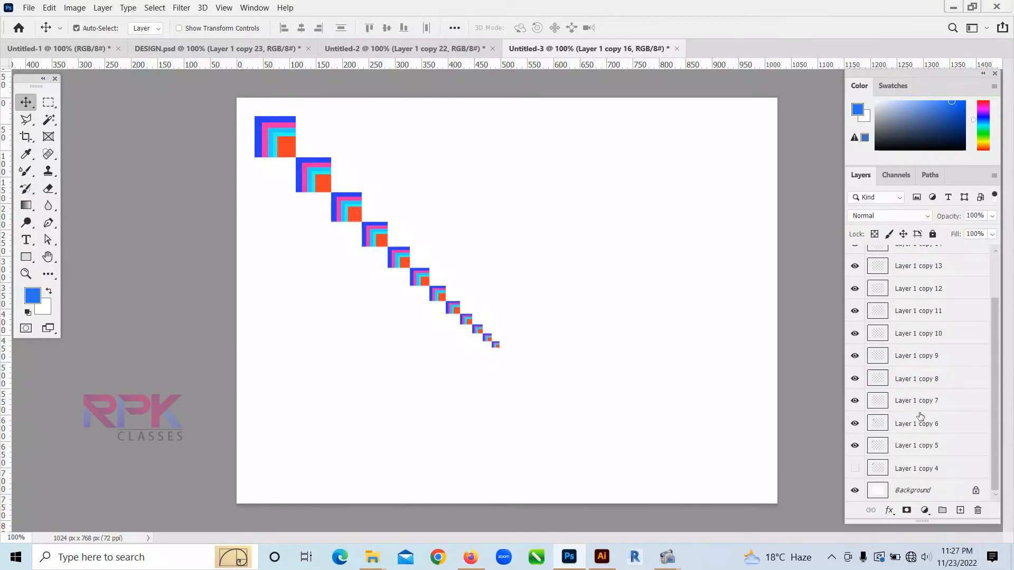
{"action": "left_click", "coordinate": [925, 446], "text": "shift"}
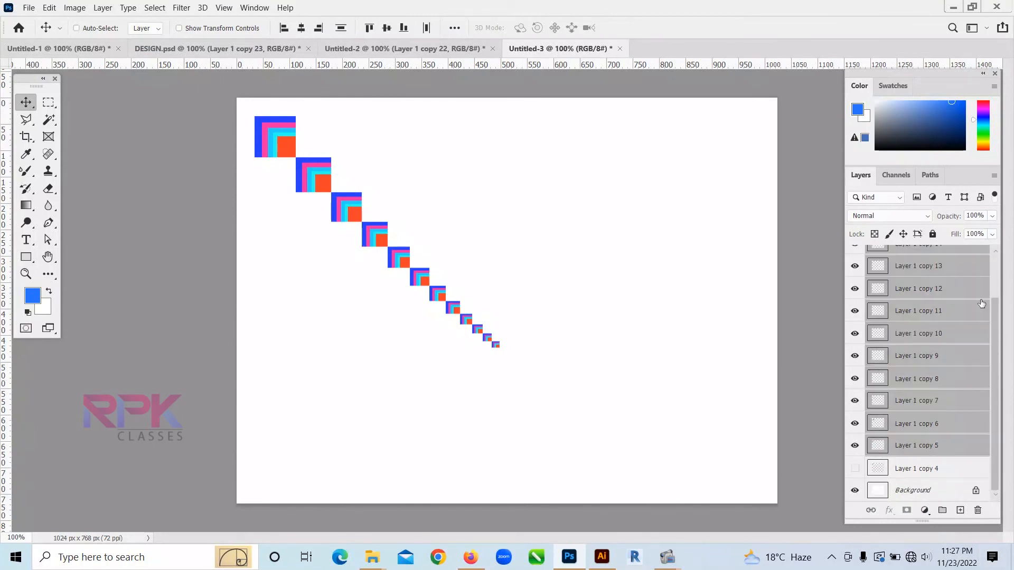
{"action": "key", "text": "ctrl+e"}
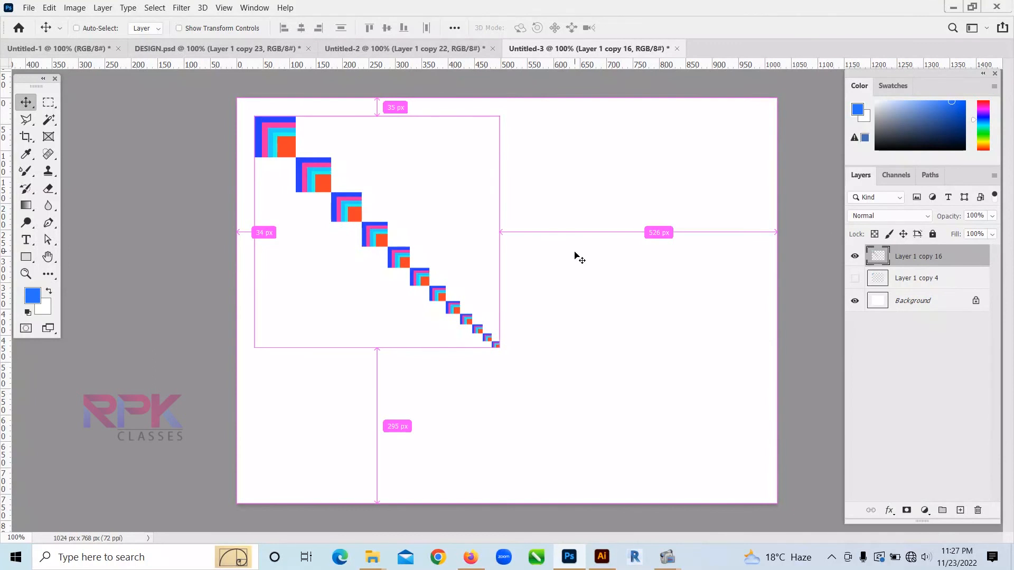
Try to scale the diagonal chain to 75.86% and rotate it clockwise around its lower-right corner, and undo the transform.
{"action": "key", "text": "ctrl+t"}
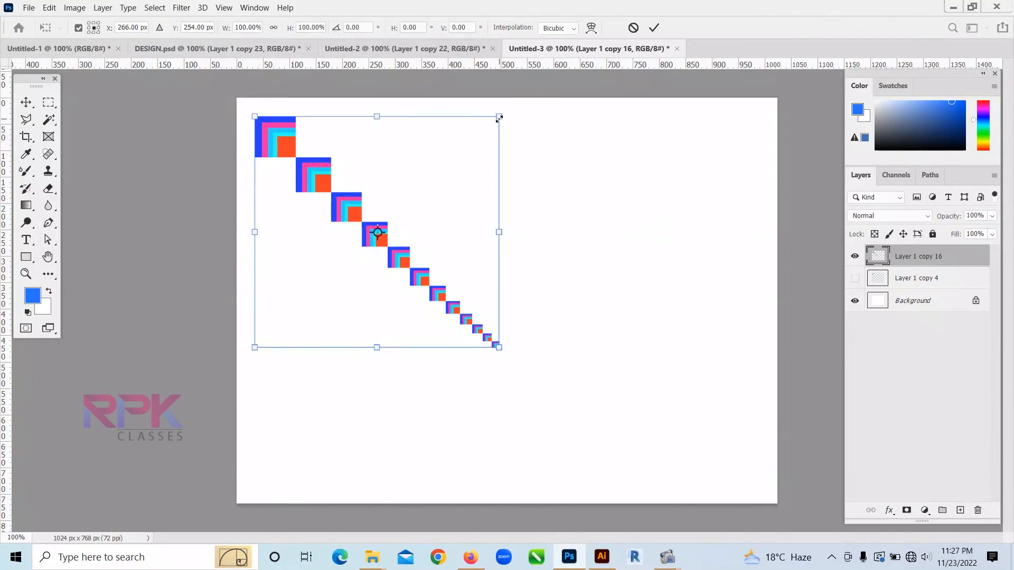
{"action": "left_click_drag", "start_coordinate": [499, 118], "coordinate": [471, 148]}
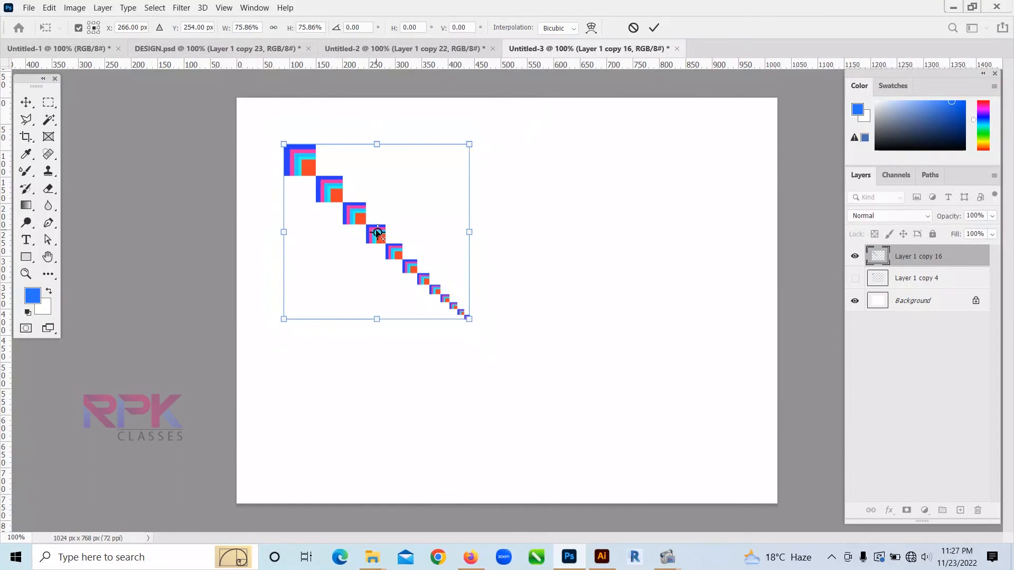
{"action": "left_click_drag", "start_coordinate": [377, 232], "coordinate": [470, 318]}
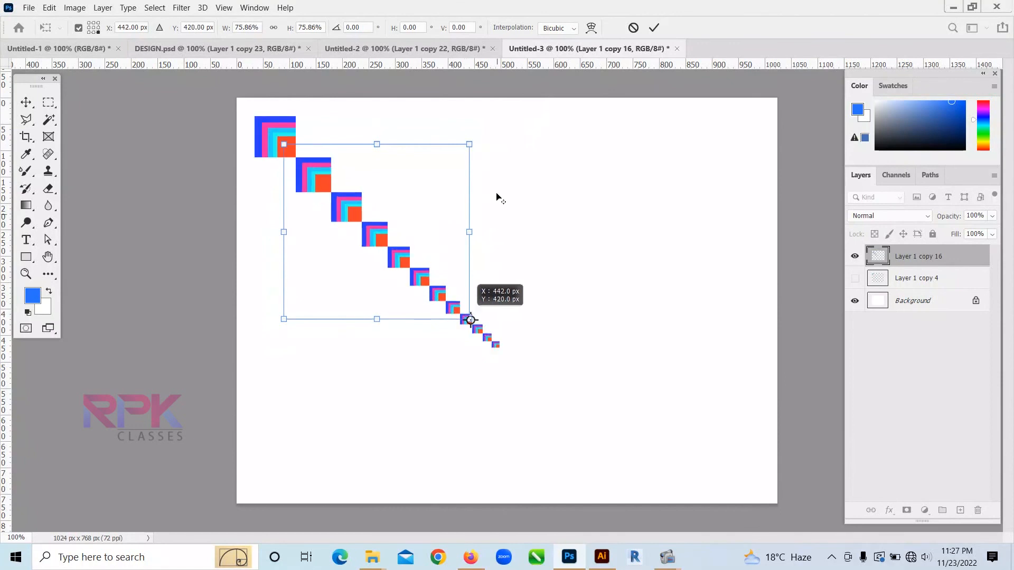
{"action": "left_click_drag", "start_coordinate": [478, 138], "coordinate": [523, 139]}
{"action": "key", "text": "Return"}
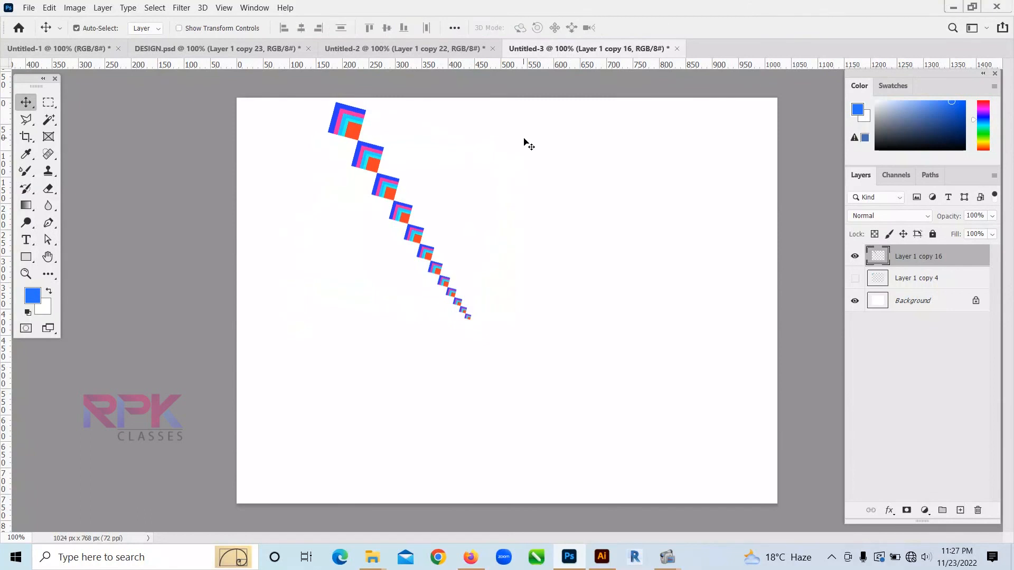
{"action": "key", "text": "ctrl+z"}
{"action": "key", "text": "ctrl+z"}
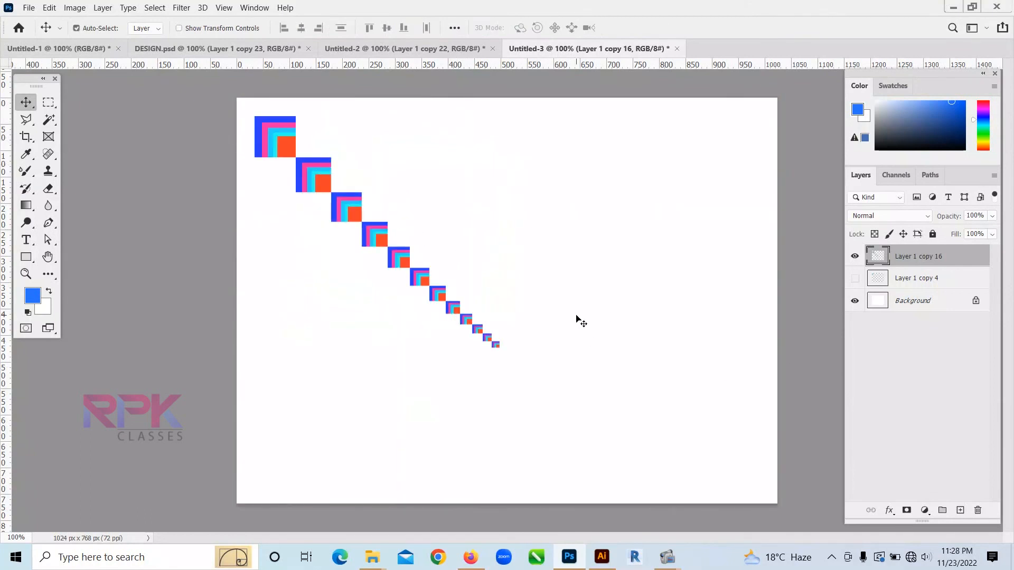
{"action": "key", "text": "ctrl"}
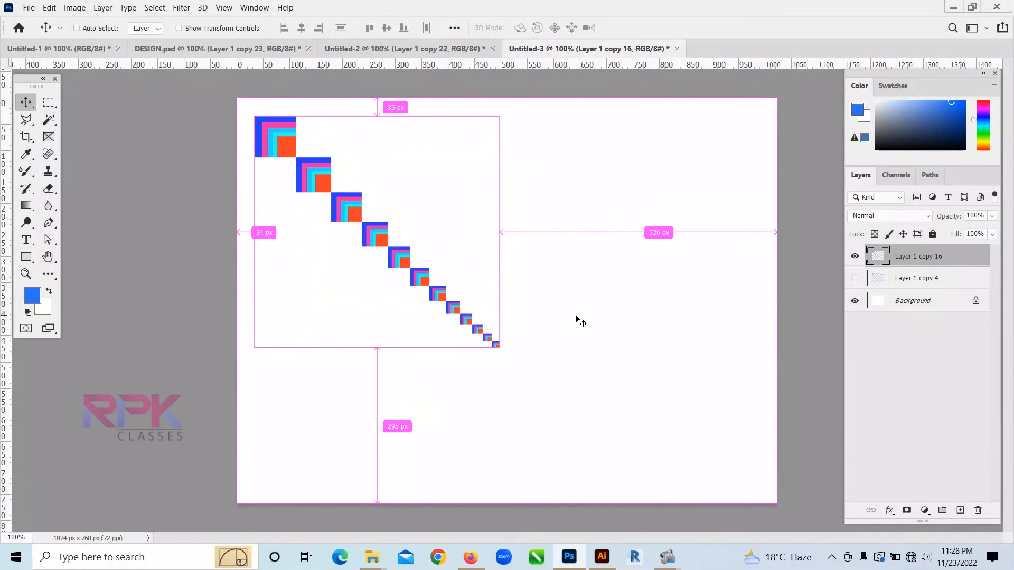
Duplicate the diagonal chain layer and rotate the copy slightly clockwise around its lower-right corner, at the smallest square.
{"action": "key", "text": "ctrl+j"}
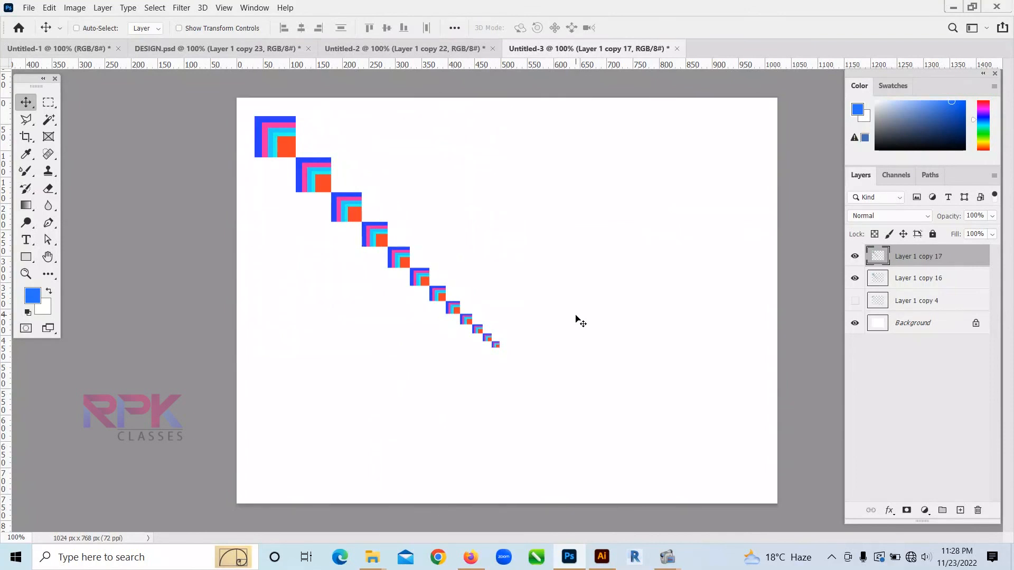
{"action": "key", "text": "ctrl+t"}
{"action": "left_click_drag", "start_coordinate": [378, 233], "coordinate": [499, 348]}
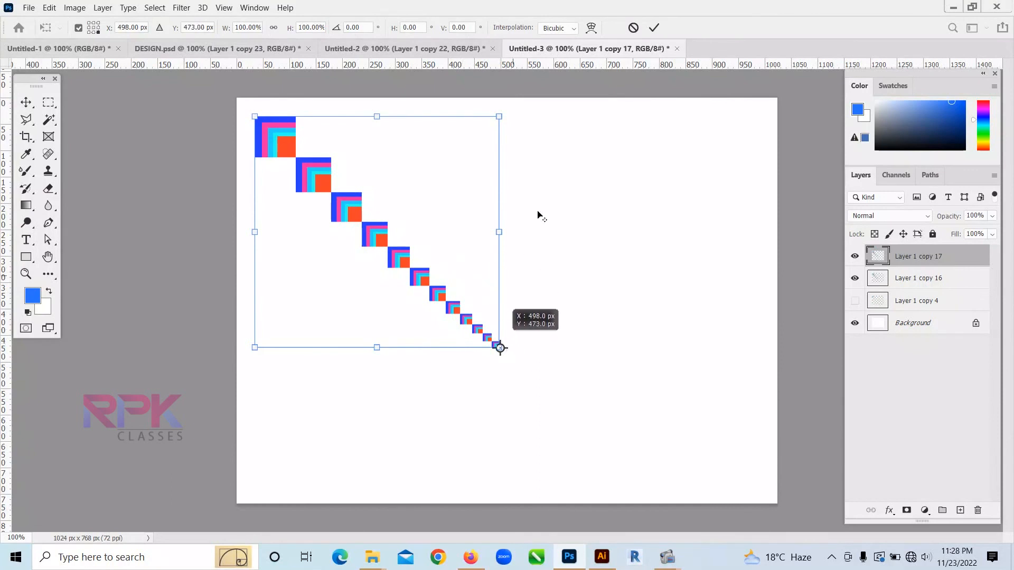
{"action": "left_click_drag", "start_coordinate": [523, 116], "coordinate": [567, 105]}
{"action": "key", "text": "Escape"}
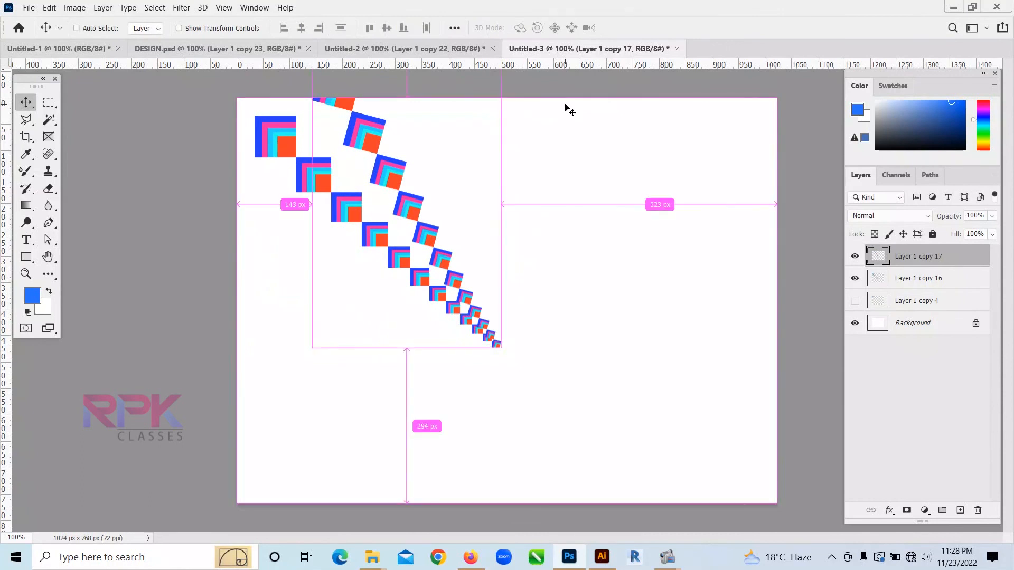
Repeat the duplicating rotation until copies of the chain form a full circle around the shared corner point.
{"action": "key", "text": "ctrl+alt+shift+t"}
{"action": "key", "text": "ctrl+alt+shift+t"}
{"action": "key", "text": "ctrl+alt+shift+t"}
{"action": "key", "text": "ctrl+alt+shift+t"}
{"action": "key", "text": "ctrl+alt+shift+t"}
{"action": "key", "text": "ctrl+alt+shift+t"}
{"action": "key", "text": "ctrl+alt+shift+t"}
{"action": "key", "text": "ctrl+alt+shift+t"}
{"action": "key", "text": "ctrl+alt+shift+t"}
{"action": "key", "text": "ctrl+alt+shift+t"}
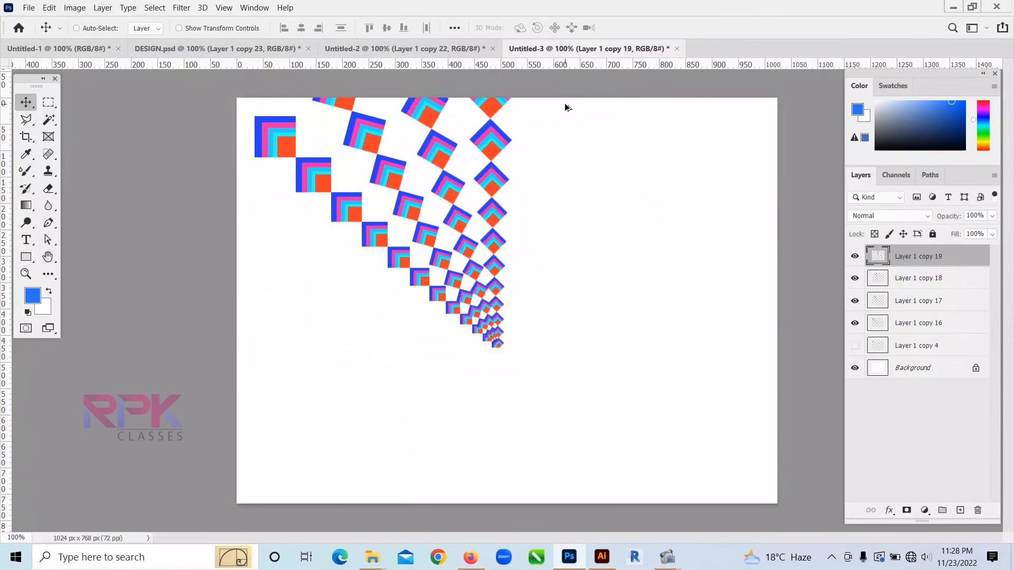
{"action": "key", "text": "ctrl+alt+shift+t"}
{"action": "key", "text": "ctrl+alt+shift+t"}
{"action": "key", "text": "ctrl+alt+shift+t"}
{"action": "key", "text": "ctrl+alt+shift+t"}
{"action": "key", "text": "ctrl+alt+shift+t"}
{"action": "key", "text": "ctrl+alt+shift+t"}
{"action": "key", "text": "ctrl+alt+shift+t"}
{"action": "key", "text": "ctrl+alt+shift+t"}
{"action": "key", "text": "ctrl+alt+shift+t"}
{"action": "key", "text": "ctrl+alt+shift+t"}
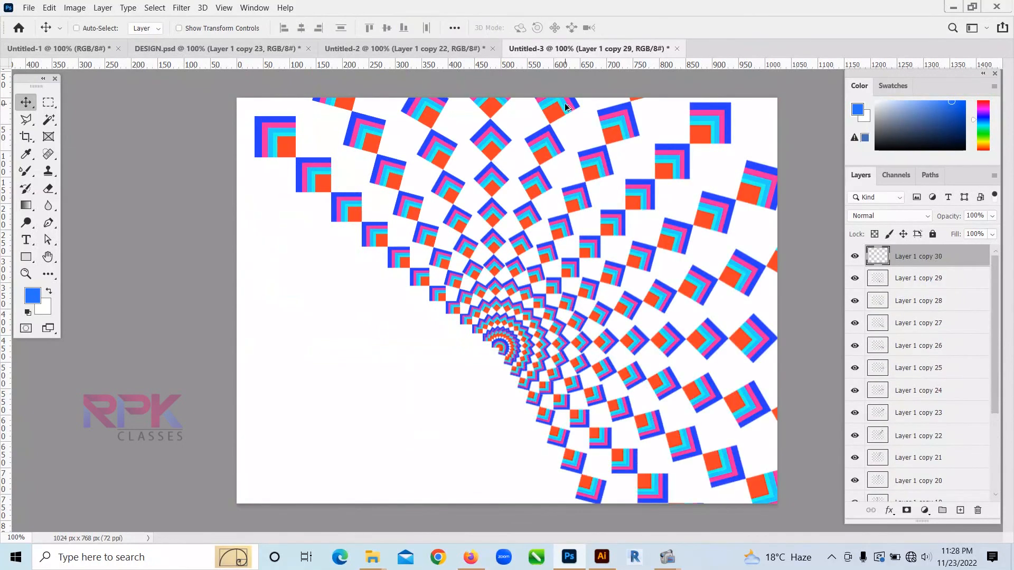
{"action": "key", "text": "ctrl+alt+shift+t"}
{"action": "key", "text": "ctrl+alt+shift+t"}
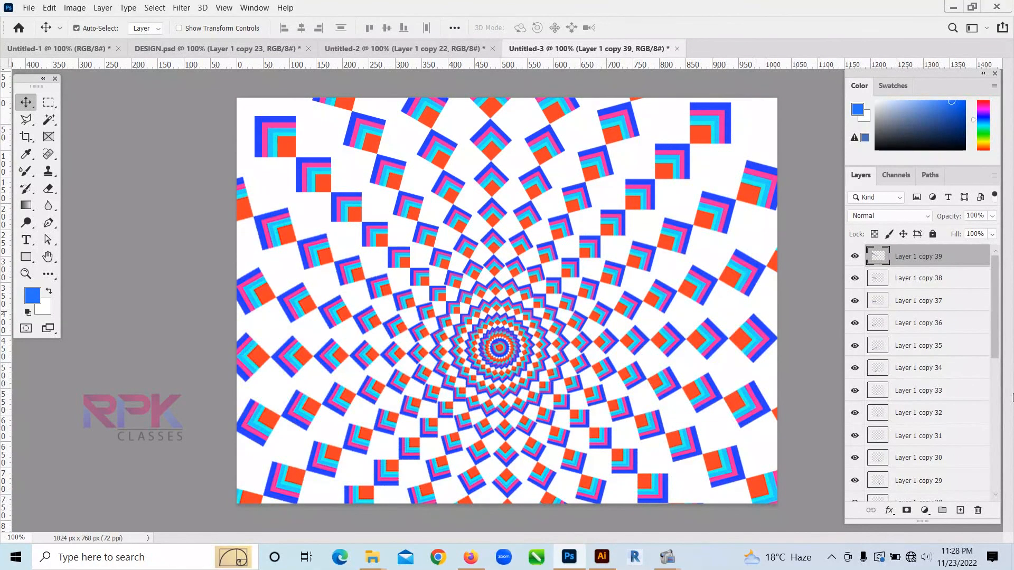
Merge the chain layers from Layer 1 copy 39 down to Layer 1 copy 16, and move the merged radial pattern up to the canvas center.
{"action": "scroll", "coordinate": [928, 408], "scroll_direction": "down", "scroll_amount": 10}
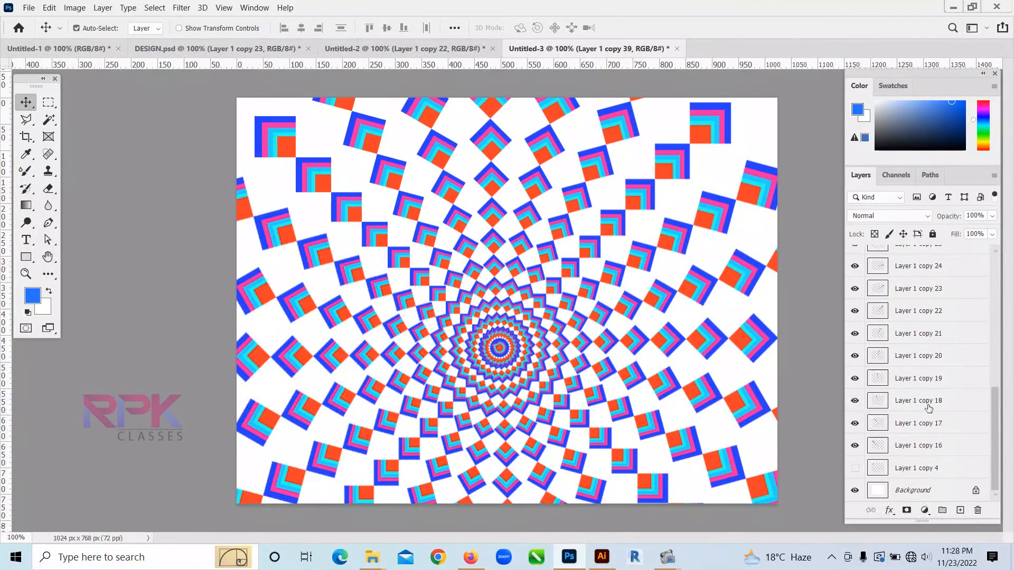
{"action": "left_click", "coordinate": [909, 450], "text": "shift"}
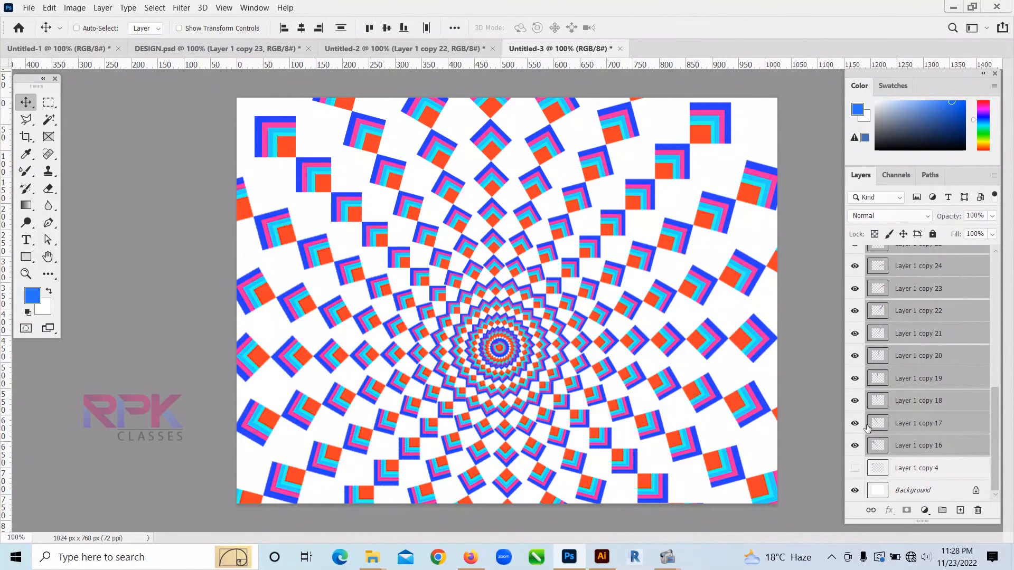
{"action": "key", "text": "ctrl+e"}
{"action": "left_click_drag", "start_coordinate": [501, 349], "coordinate": [505, 317]}
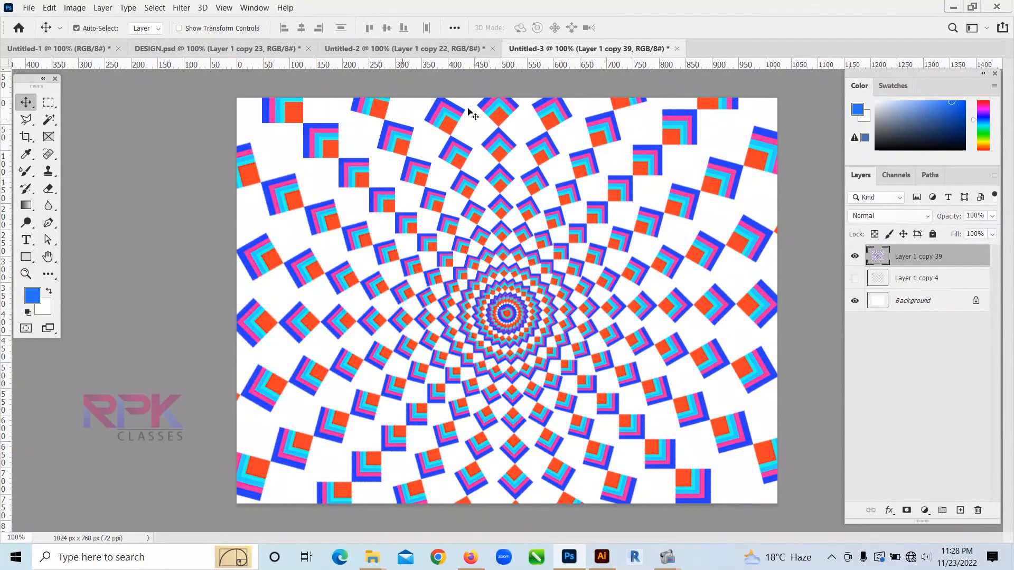